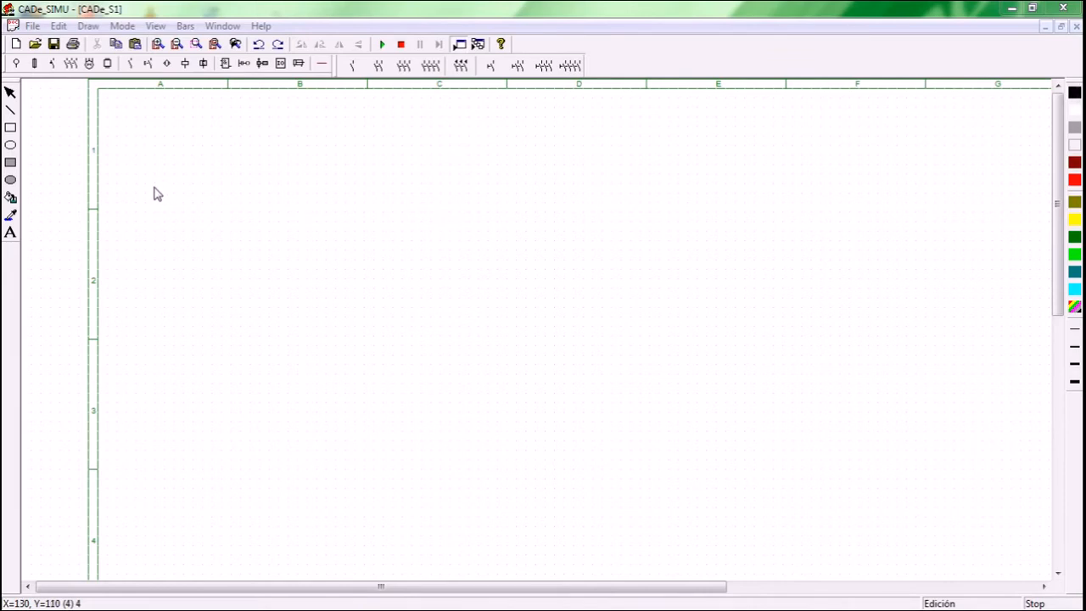
Step: Place a three-phase L1-L2-L3 supply in the upper part of zone A and a three-pole circuit breaker directly below it
left_click(17, 65)
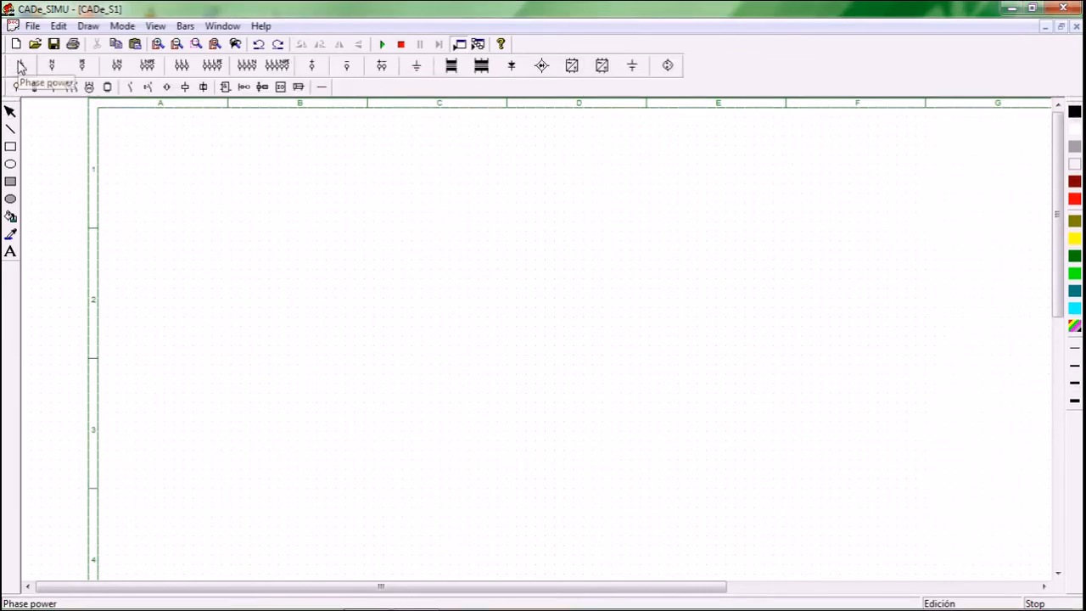
left_click(182, 71)
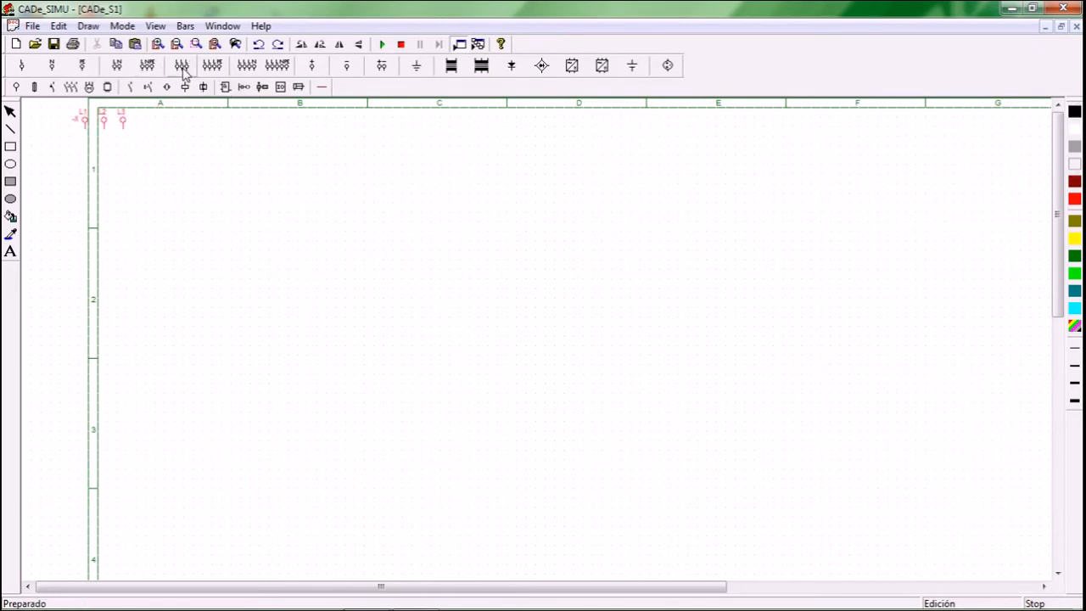
left_click(194, 182)
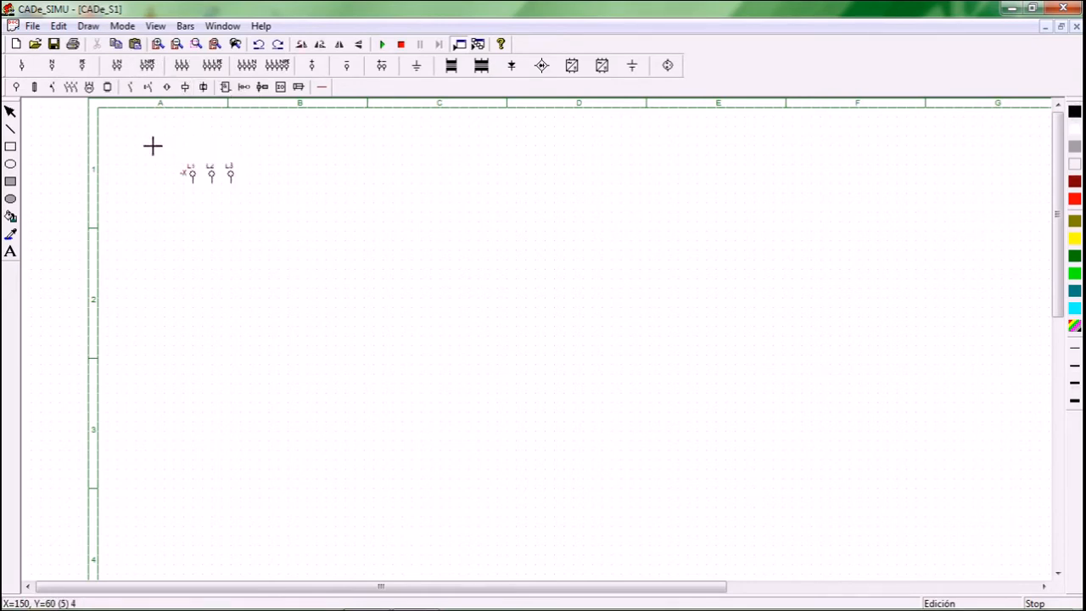
left_click(51, 86)
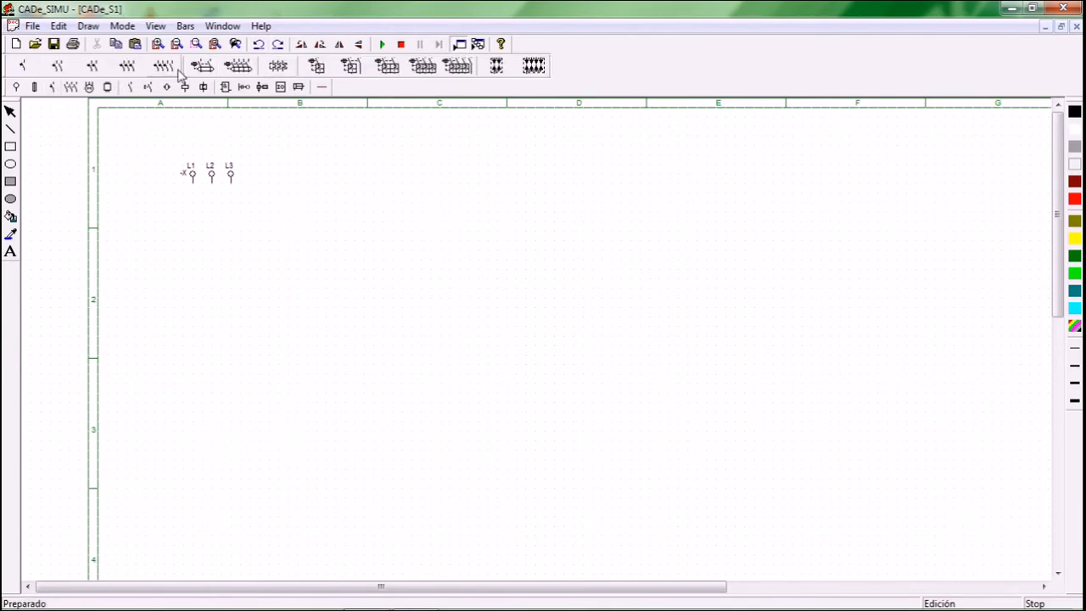
left_click(129, 69)
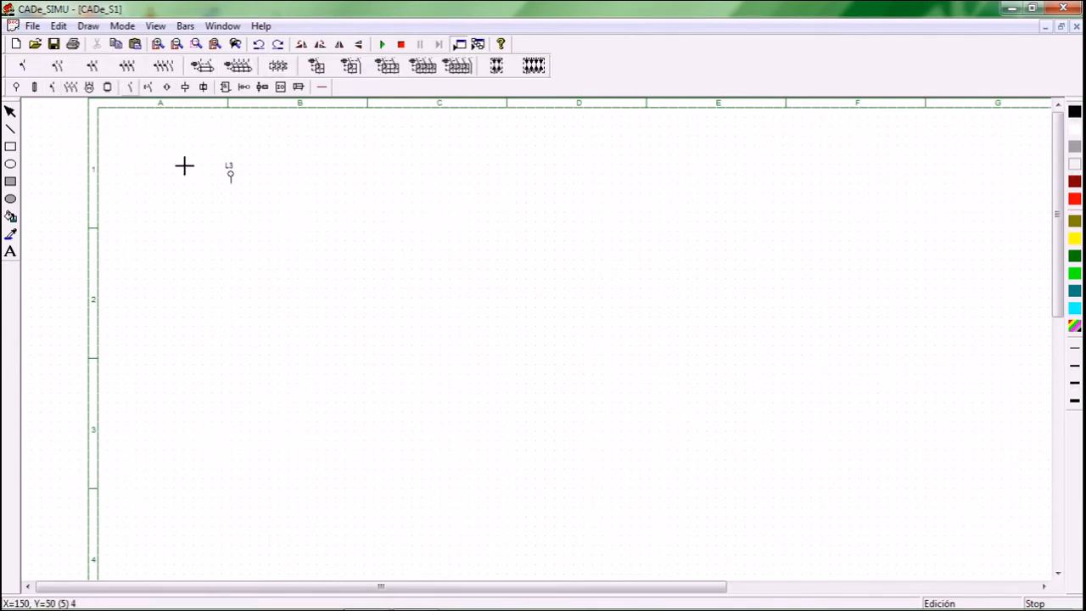
left_click(195, 214)
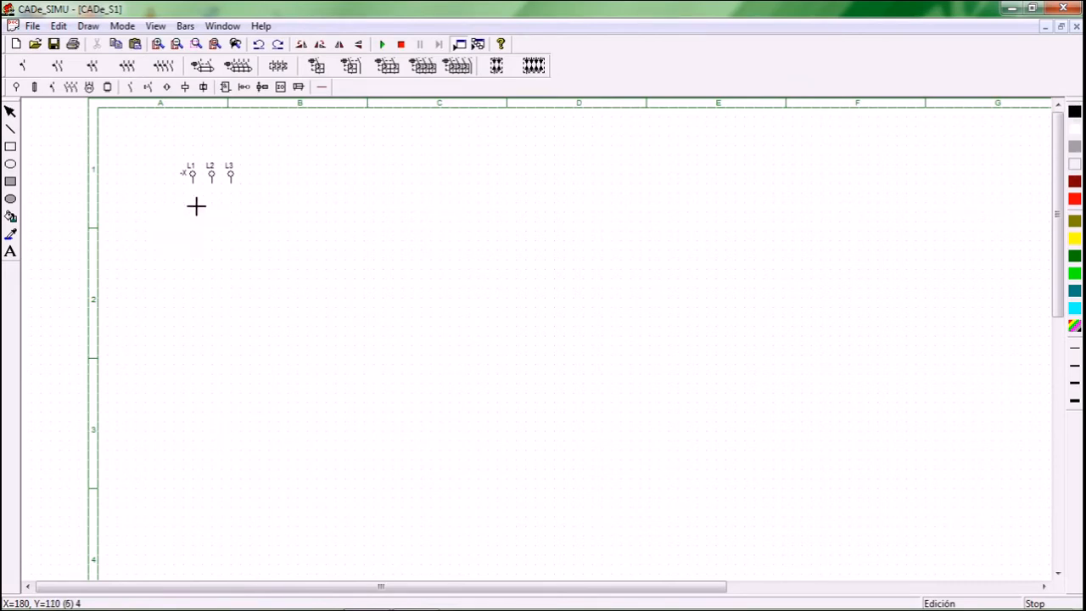
Step: Place three three-pole power contactors in a horizontal row, the first one aligned below the circuit breaker
left_click(70, 87)
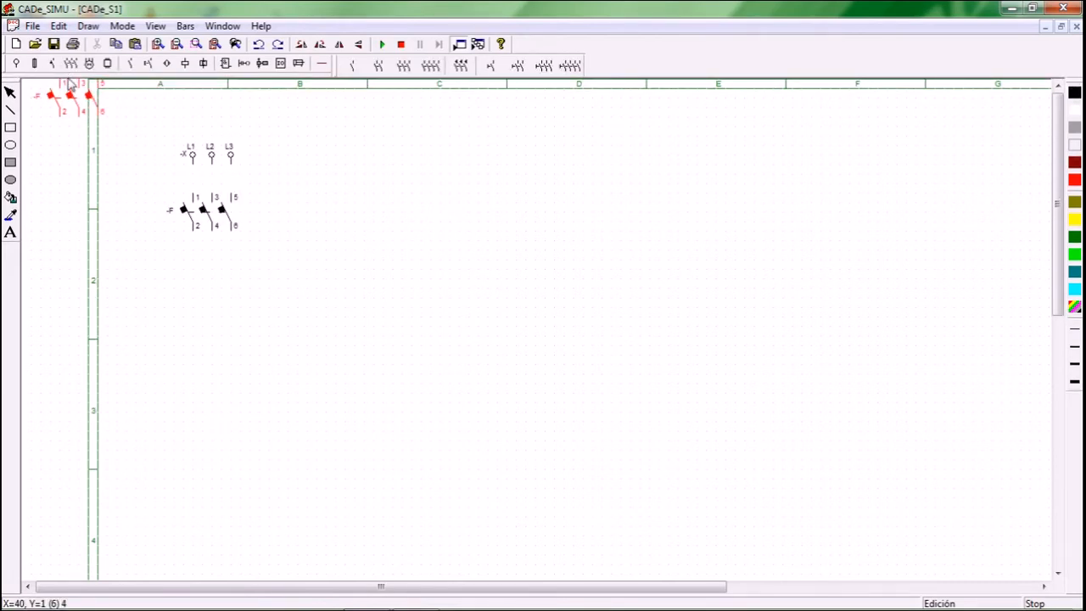
left_click(410, 68)
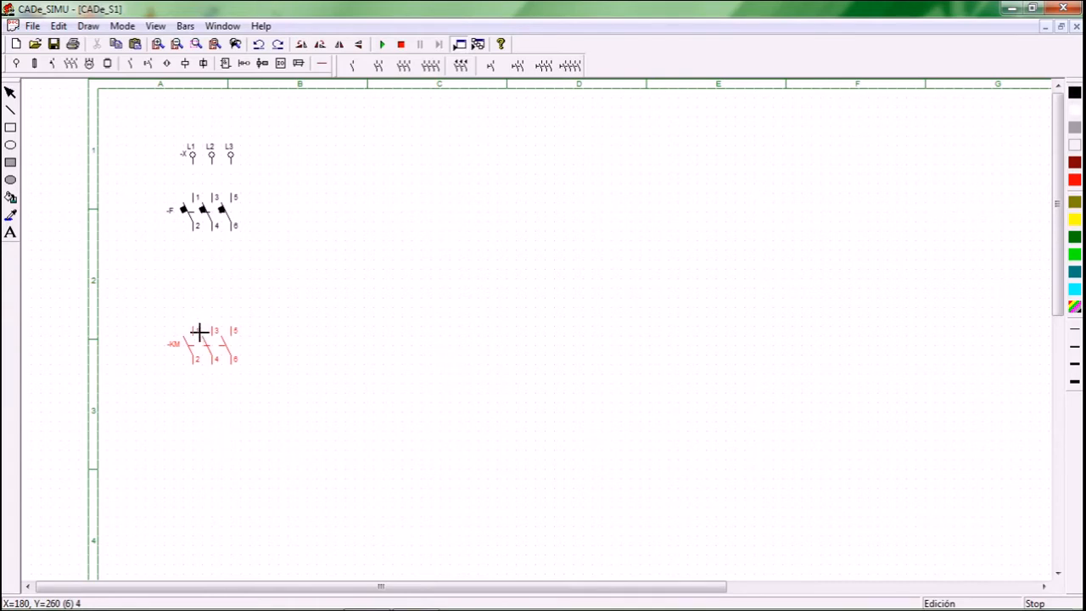
left_click(198, 333)
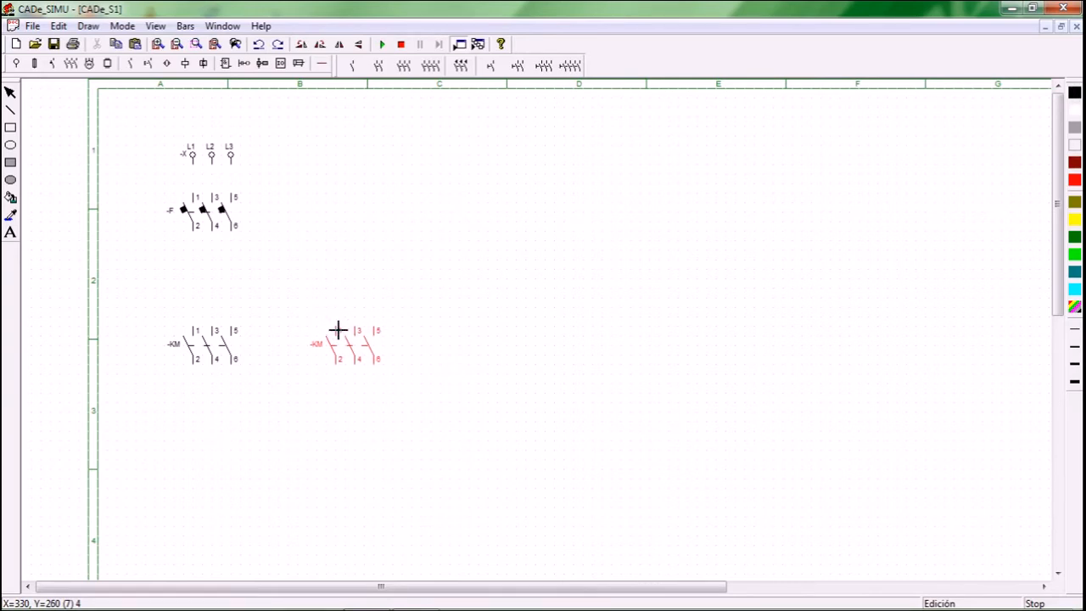
left_click(338, 330)
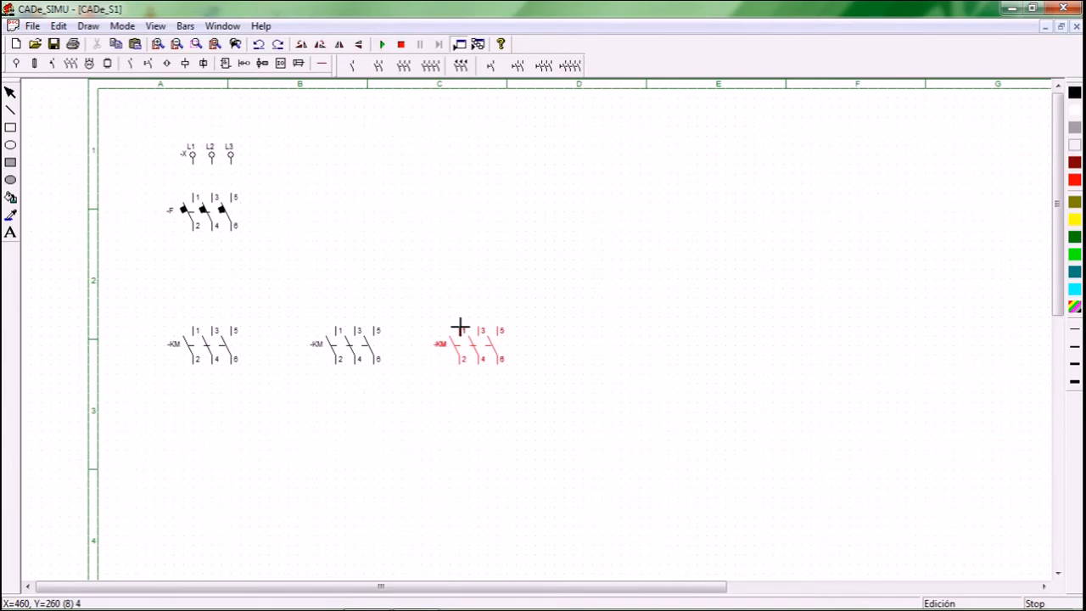
left_click(459, 328)
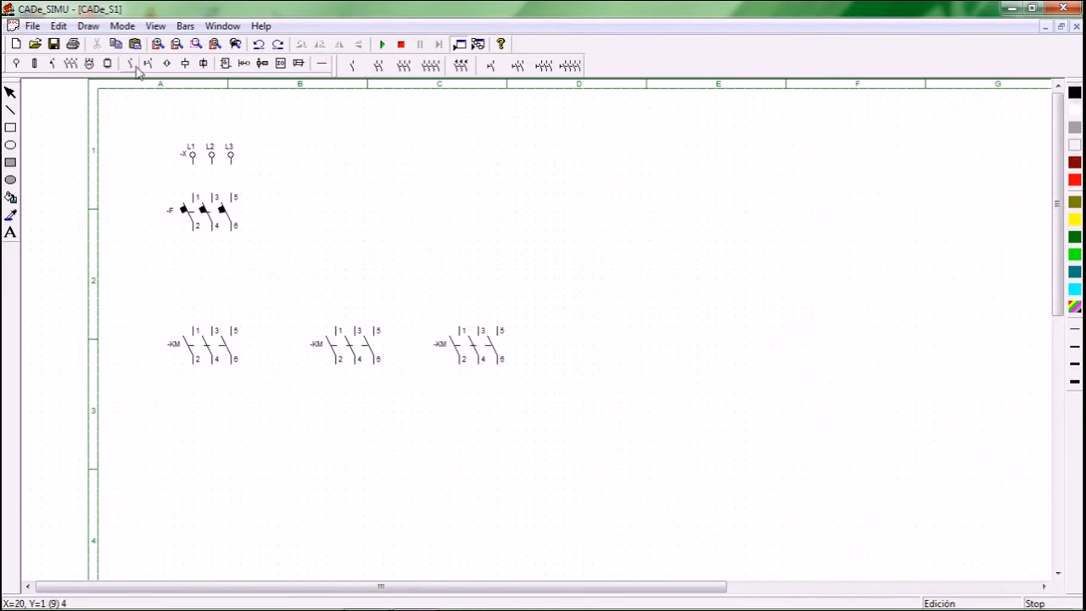
Step: Place a three-pole thermal overload relay directly below the first contactor, aligned with its poles
left_click(185, 65)
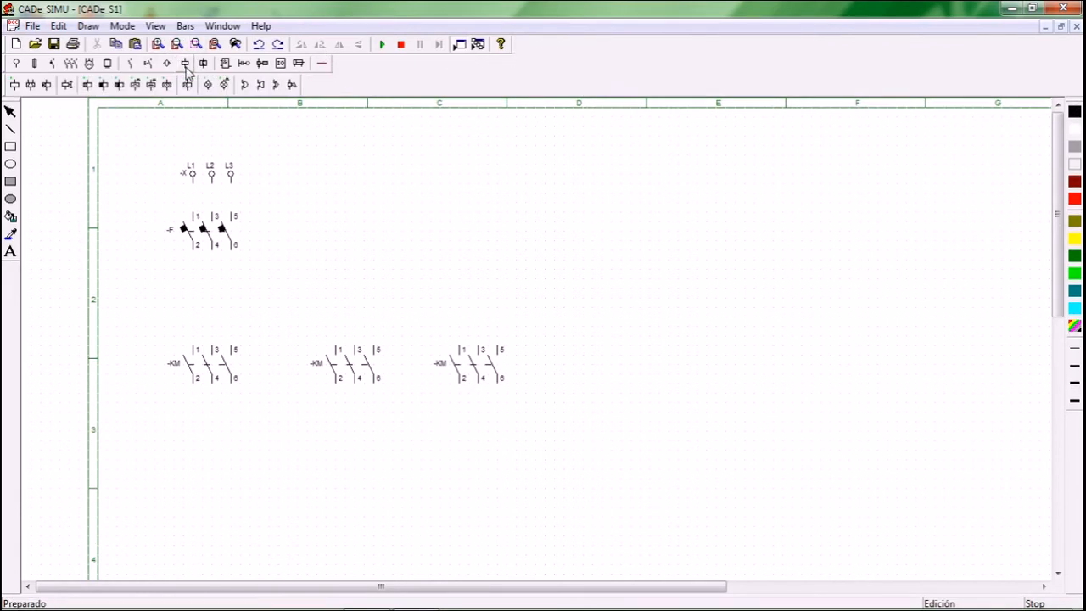
left_click(130, 63)
left_click(147, 63)
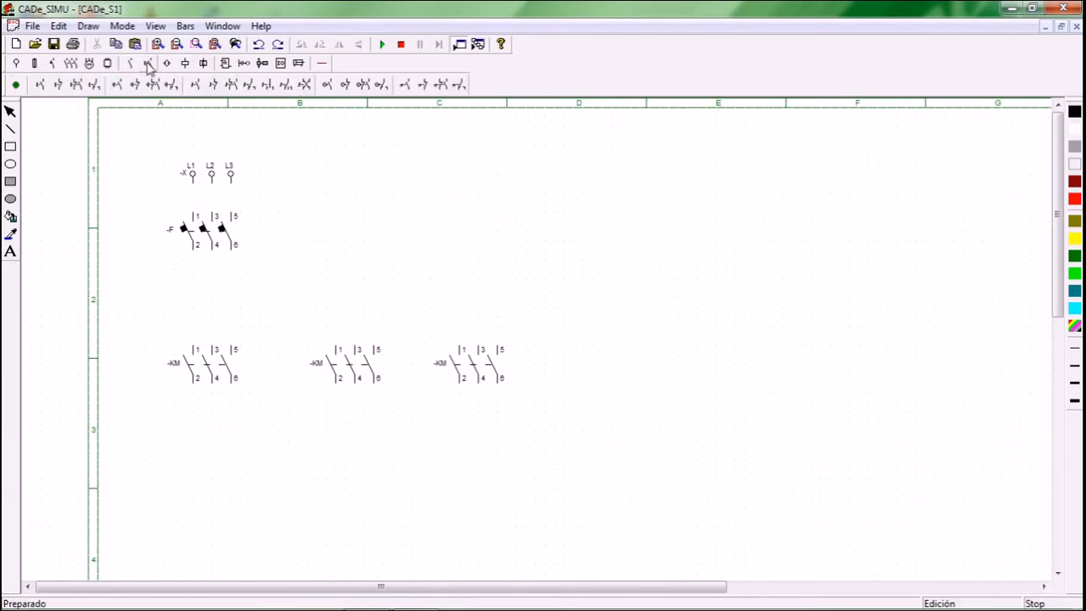
left_click(53, 64)
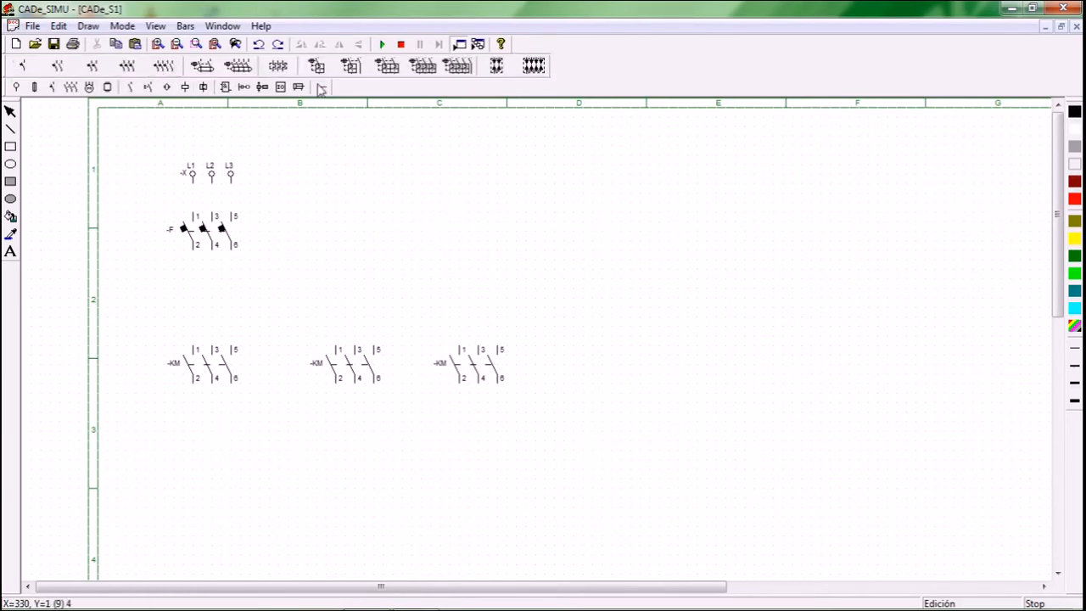
left_click(278, 66)
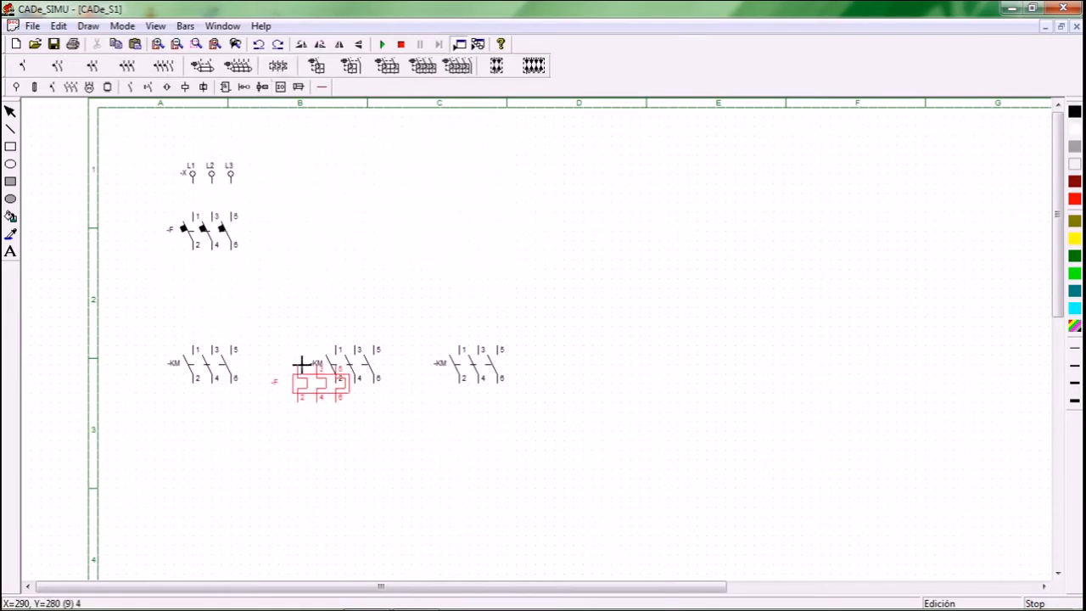
scroll(307, 362, "down", 1)
scroll(307, 363, "down", 1)
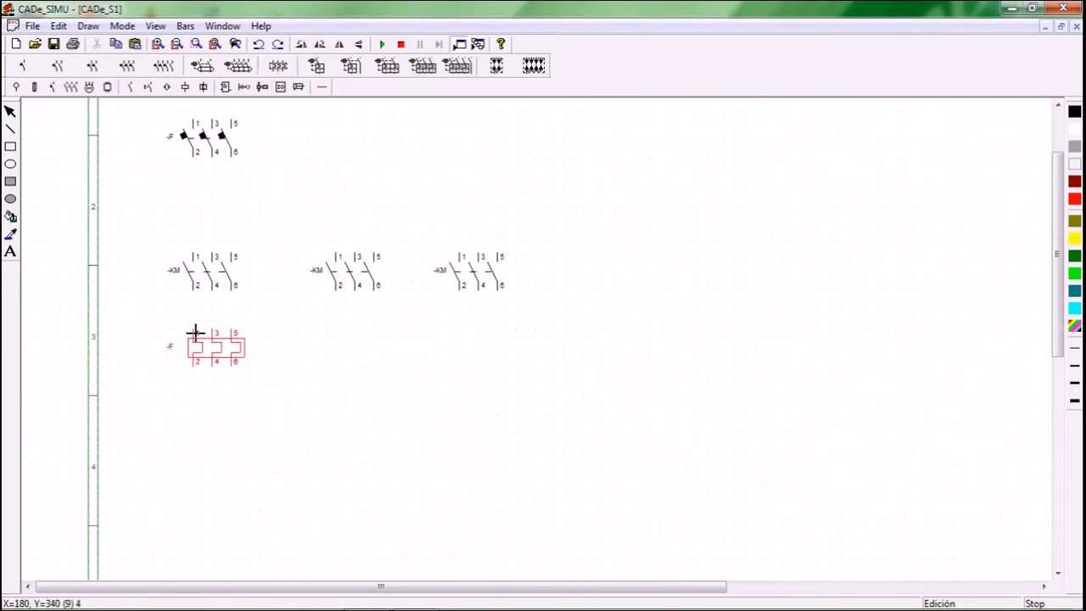
left_click(195, 333)
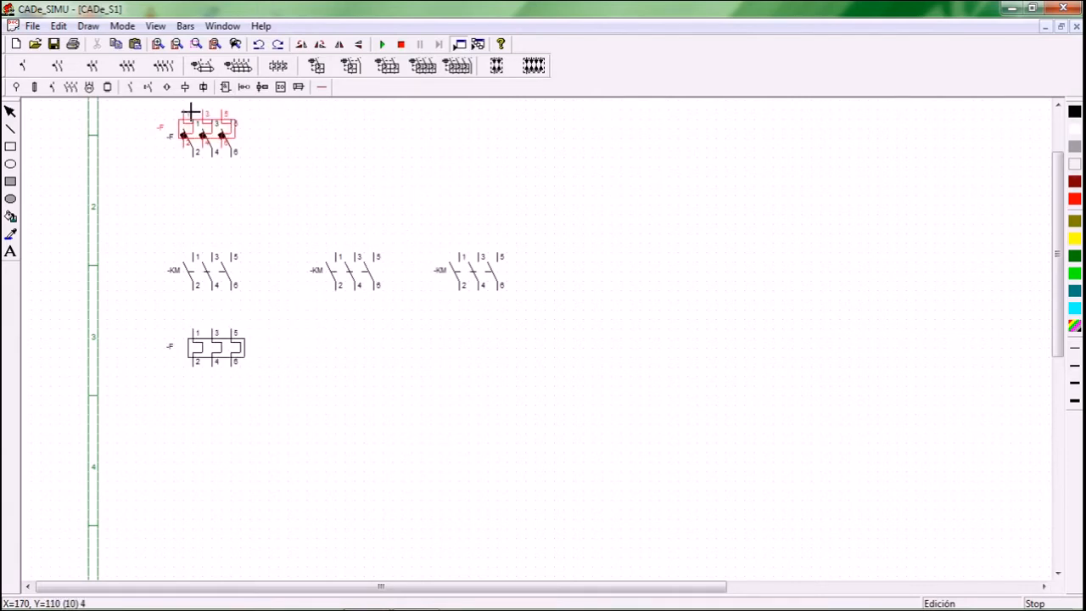
Step: Place a six-terminal three-phase motor below the thermal overload relay, with U1, V1 and W1 aligned to its poles
left_click(91, 88)
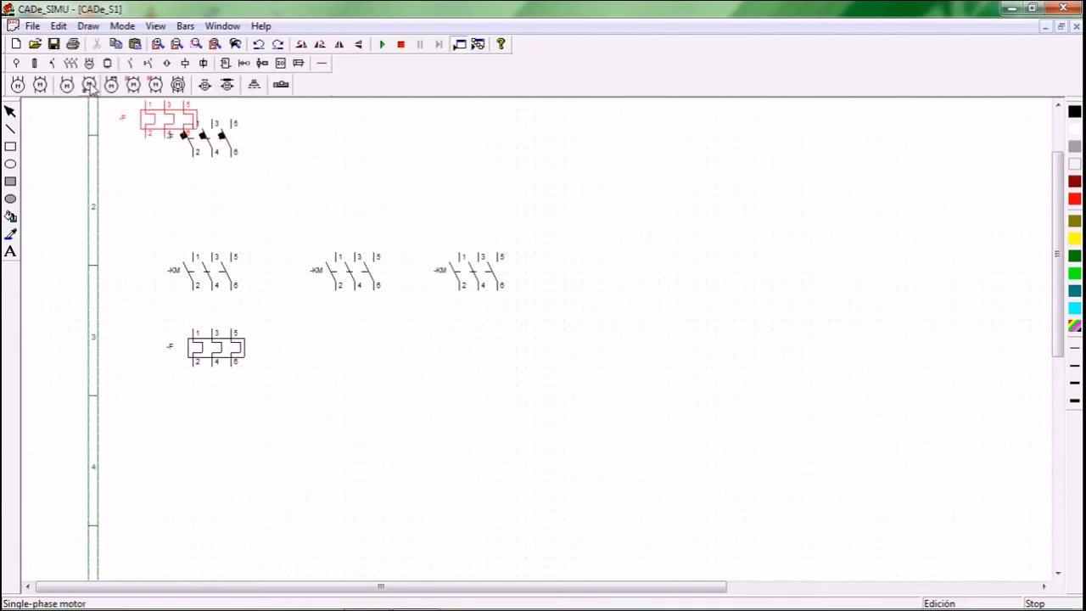
left_click(43, 92)
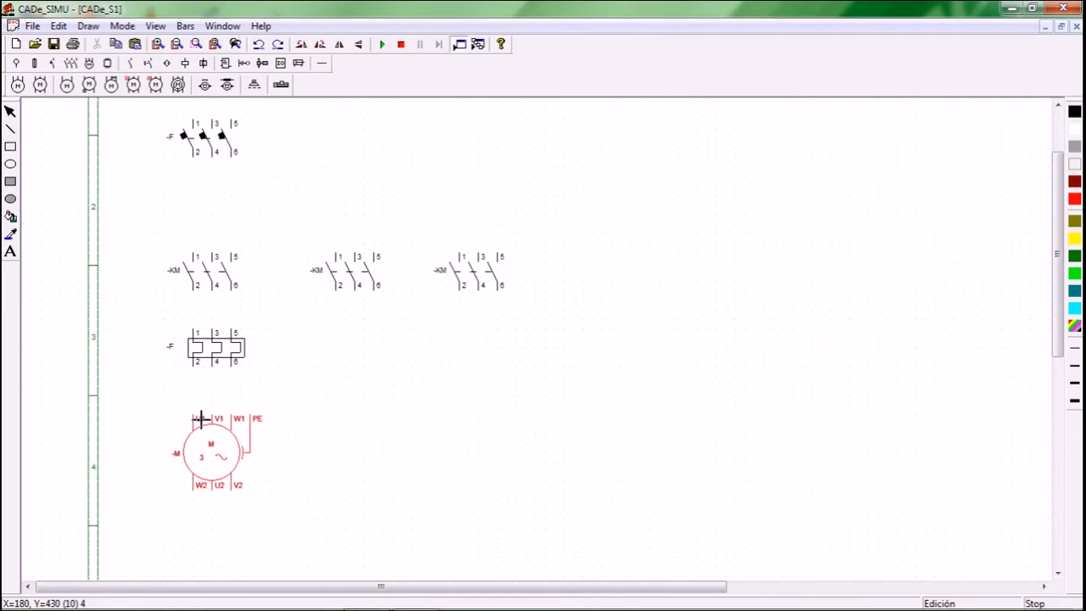
left_click(201, 418)
Step: Wire all three phases from the supply through the breaker, first contactor and overload relay to motor terminals U1, V1 and W1
scroll(368, 395, "up", 2)
scroll(367, 395, "down", 1)
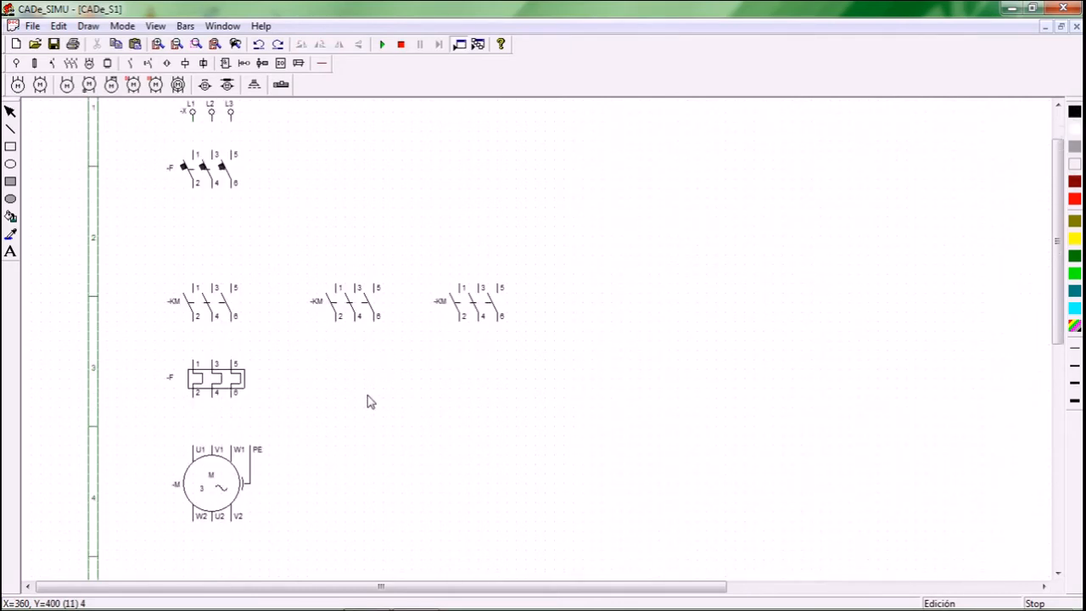
left_click(323, 64)
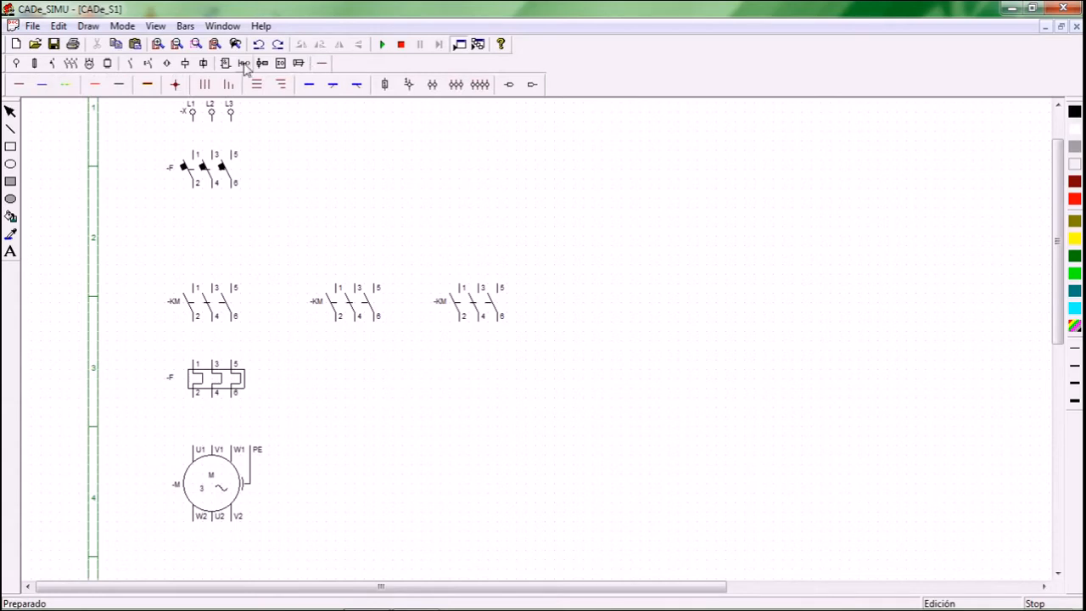
left_click(19, 85)
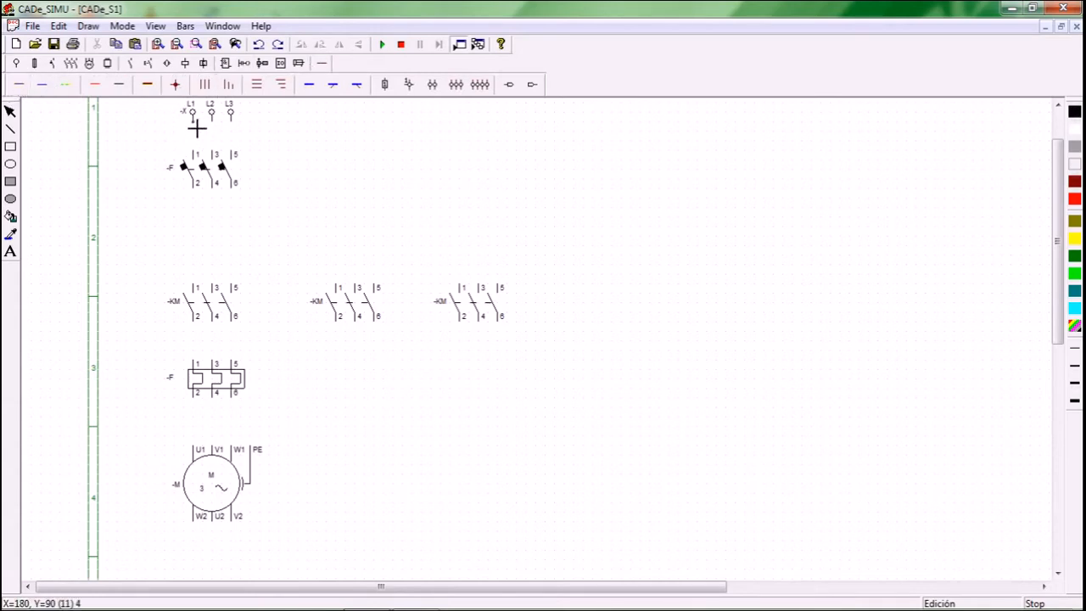
left_click_drag(197, 126, 197, 156)
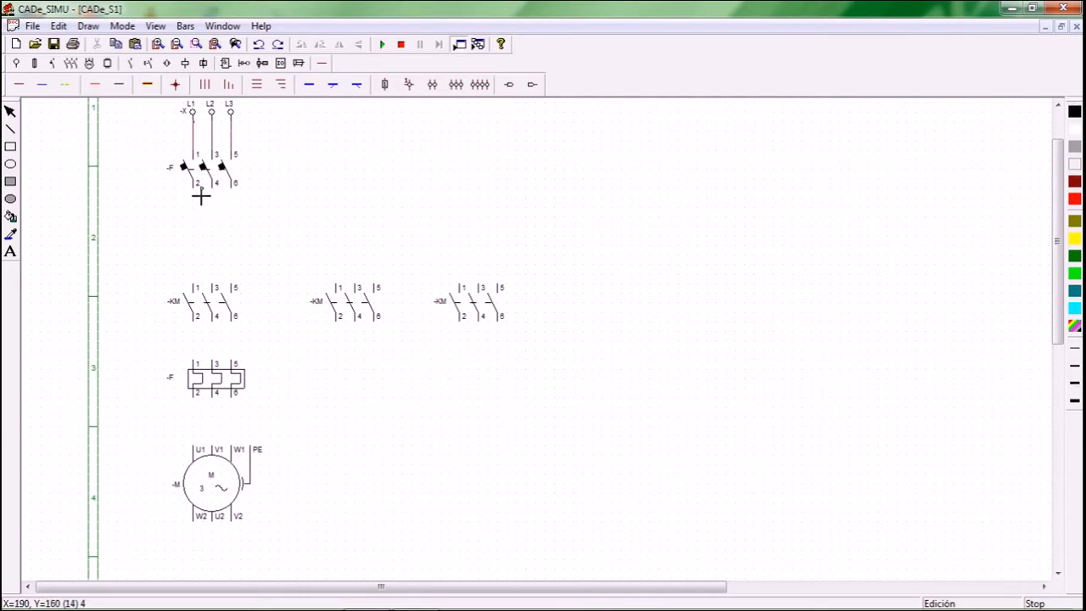
left_click_drag(197, 195, 197, 285)
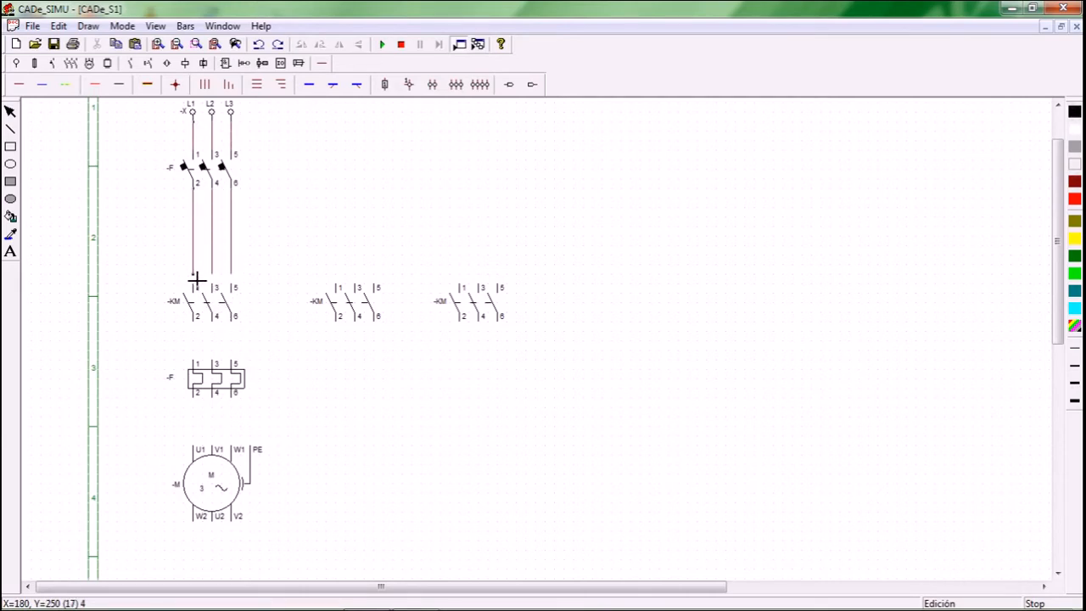
left_click_drag(194, 322, 197, 362)
left_click_drag(198, 407, 197, 441)
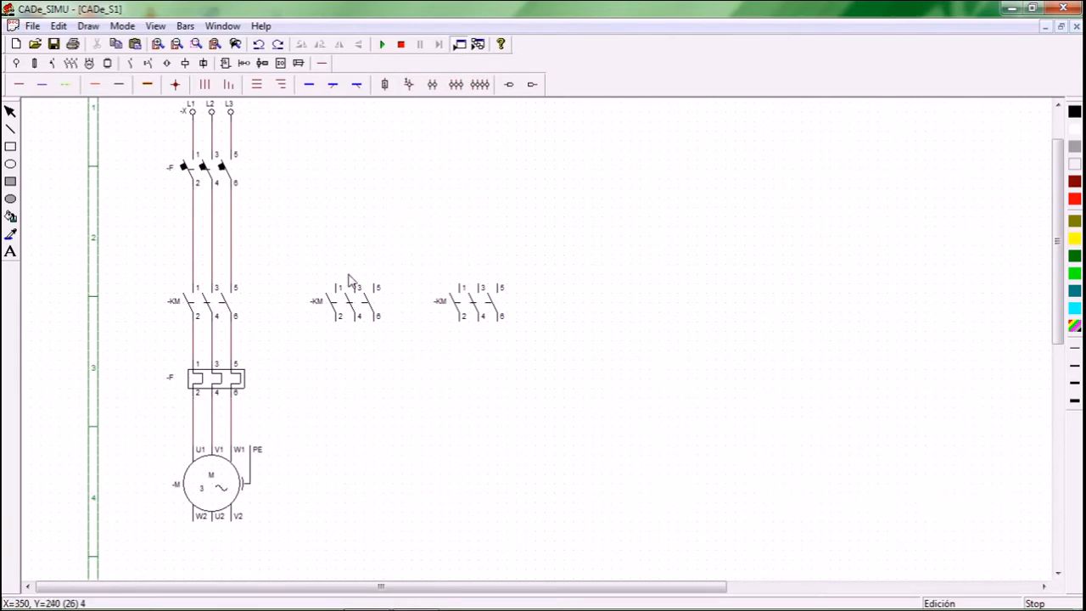
Step: Name the contactor above the overload relay KM1 and give it the visible function label MAIN
double_click(205, 310)
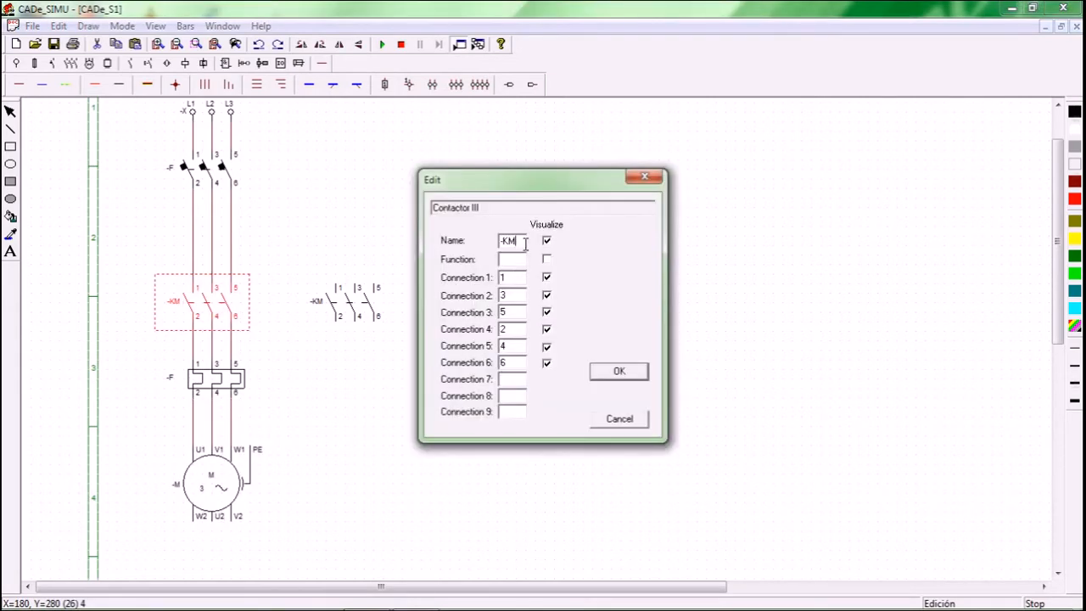
left_click_drag(526, 243, 464, 254)
type("km")
left_click(547, 259)
left_click(618, 371)
Step: Name the middle contactor KM2 and give it the visible function label DELTA
double_click(351, 310)
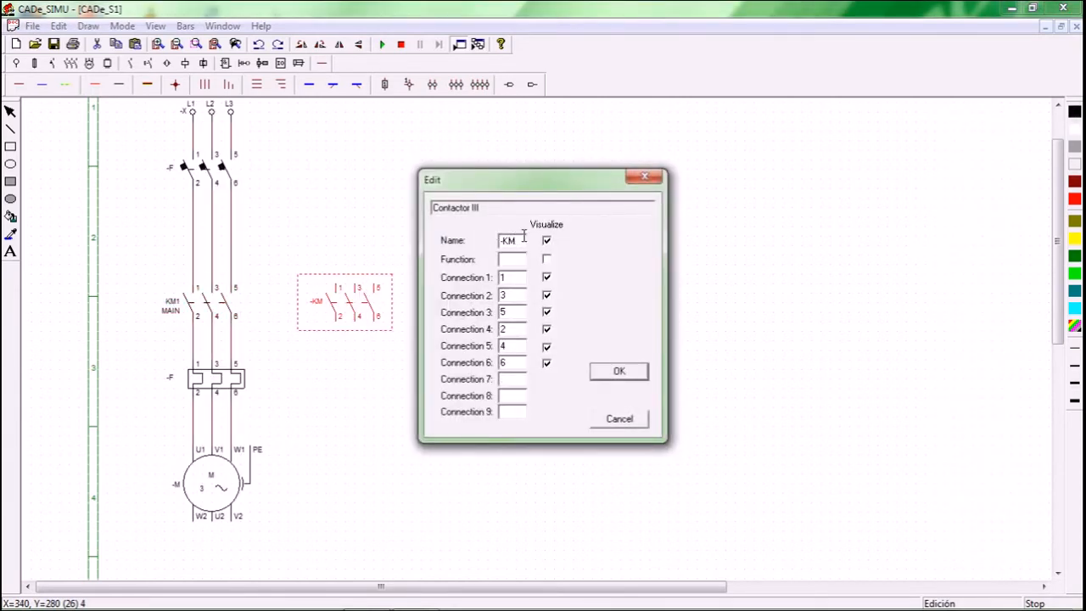
left_click_drag(524, 237, 447, 246)
type("KM")
left_click(616, 370)
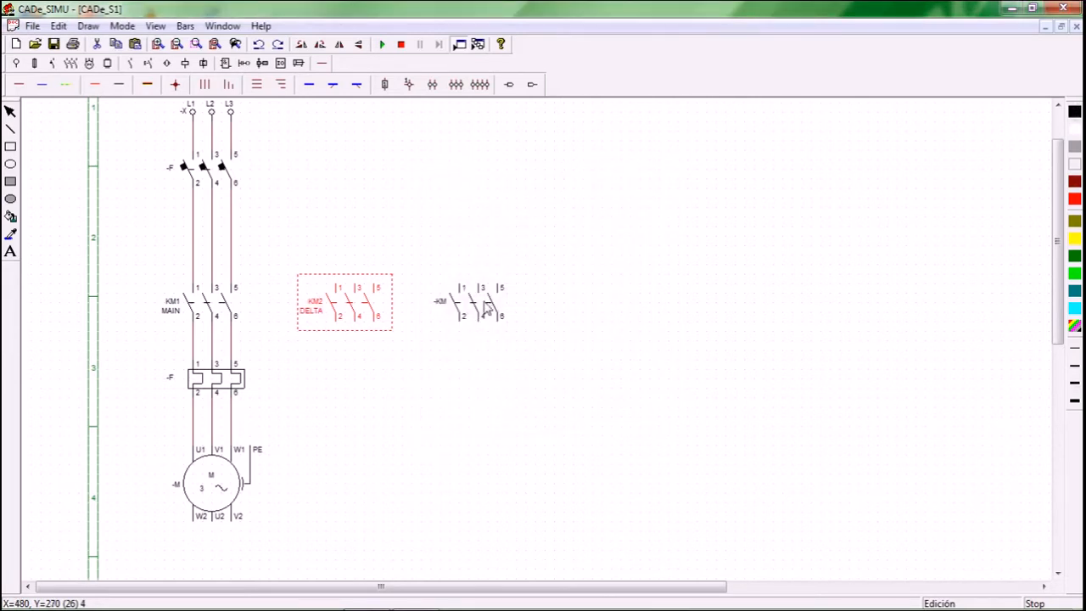
Step: Name the third contactor KM3 and give it the visible function label WYE
double_click(480, 309)
left_click_drag(519, 242, 490, 246)
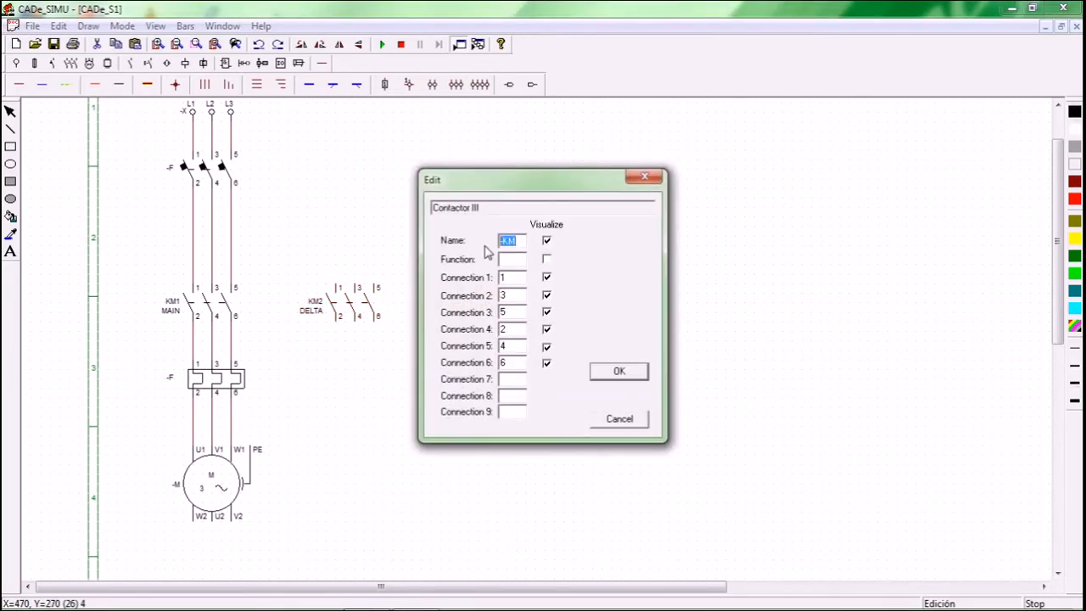
type("K")
left_click(546, 259)
left_click(619, 371)
left_click(646, 319)
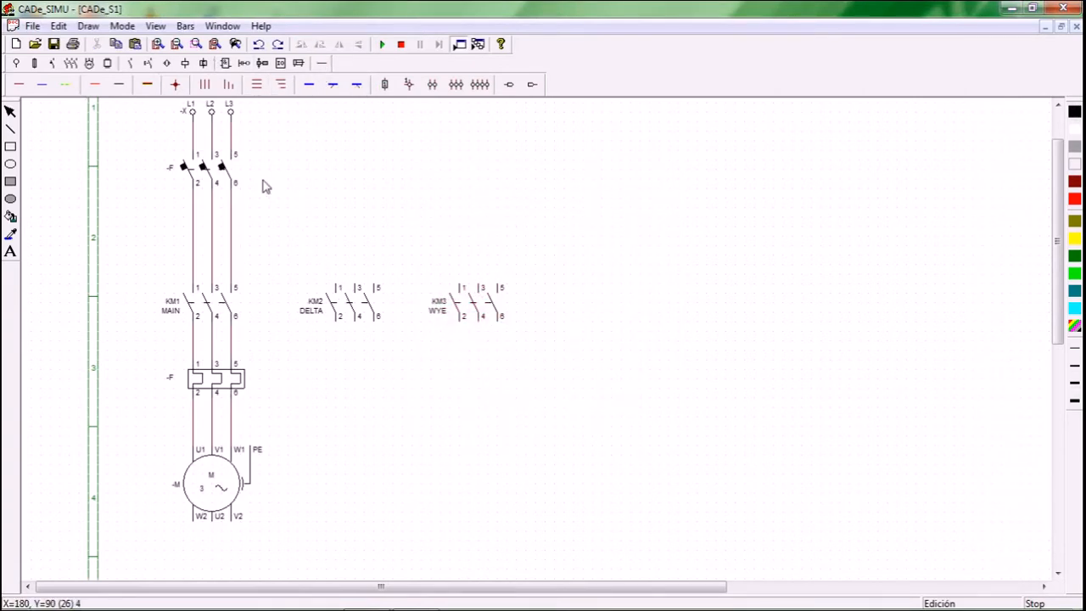
Step: Wire KM2 terminals 1, 3 and 5 to the L1, L2 and L3 lines between the circuit breaker and KM1
left_click(19, 85)
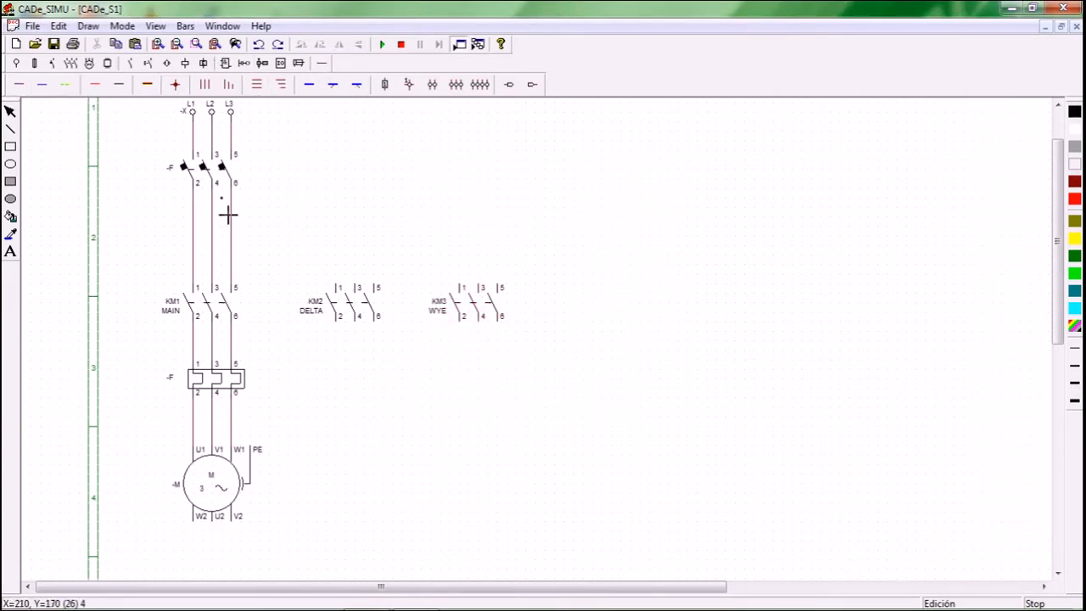
left_click(337, 271)
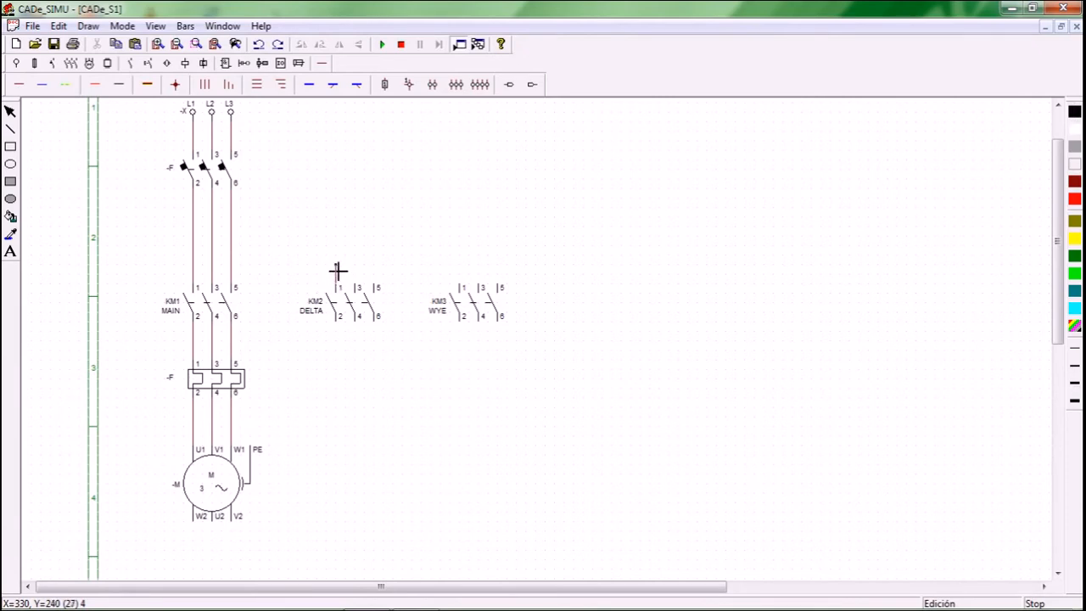
left_click(198, 270)
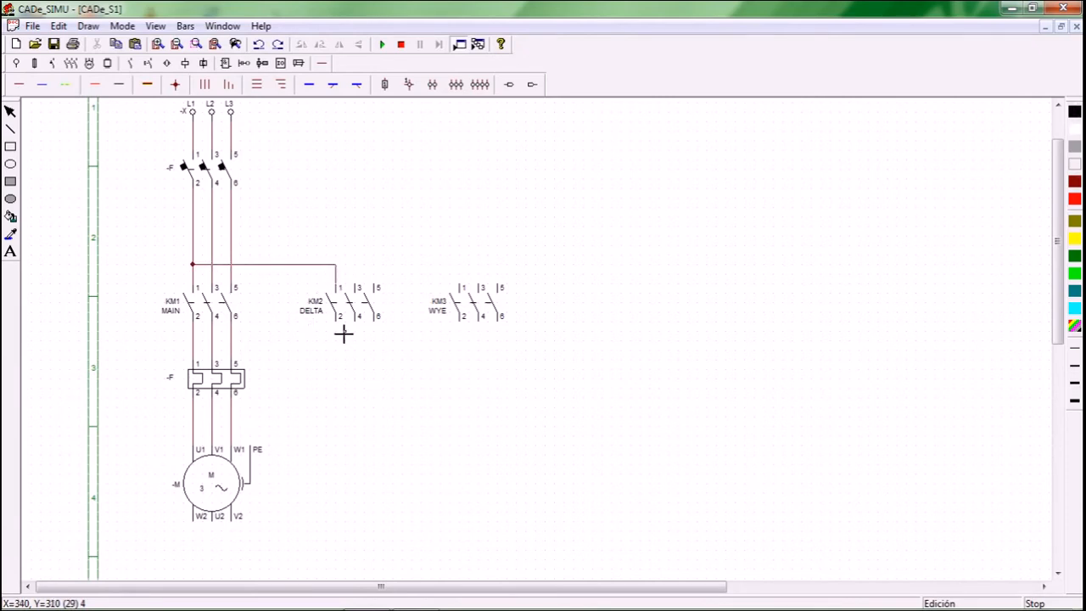
left_click(362, 280)
left_click(215, 249)
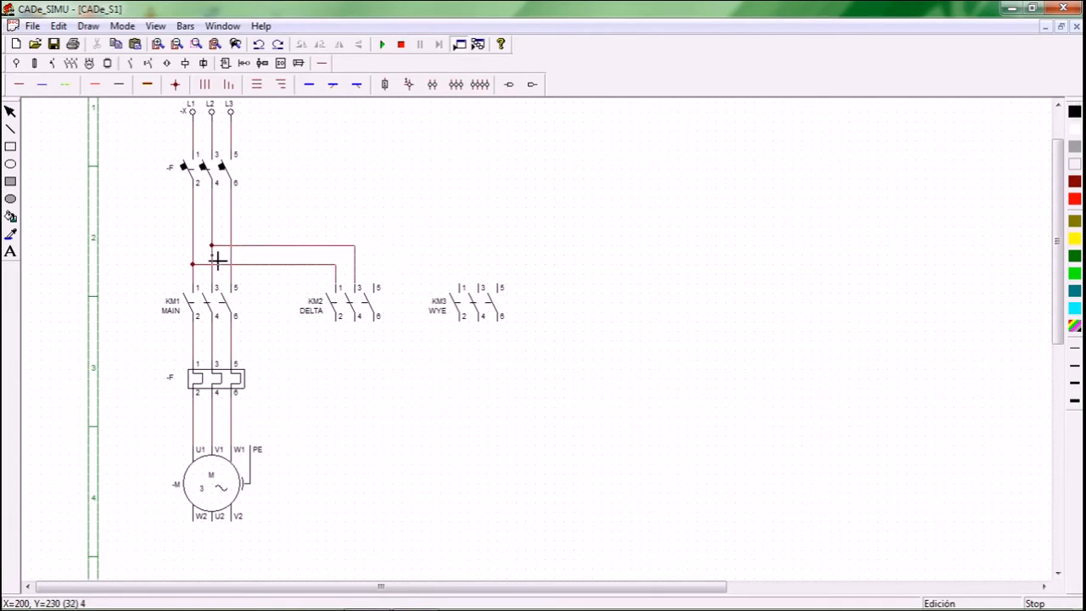
left_click(378, 287)
left_click(230, 227)
scroll(450, 252, "down", 2)
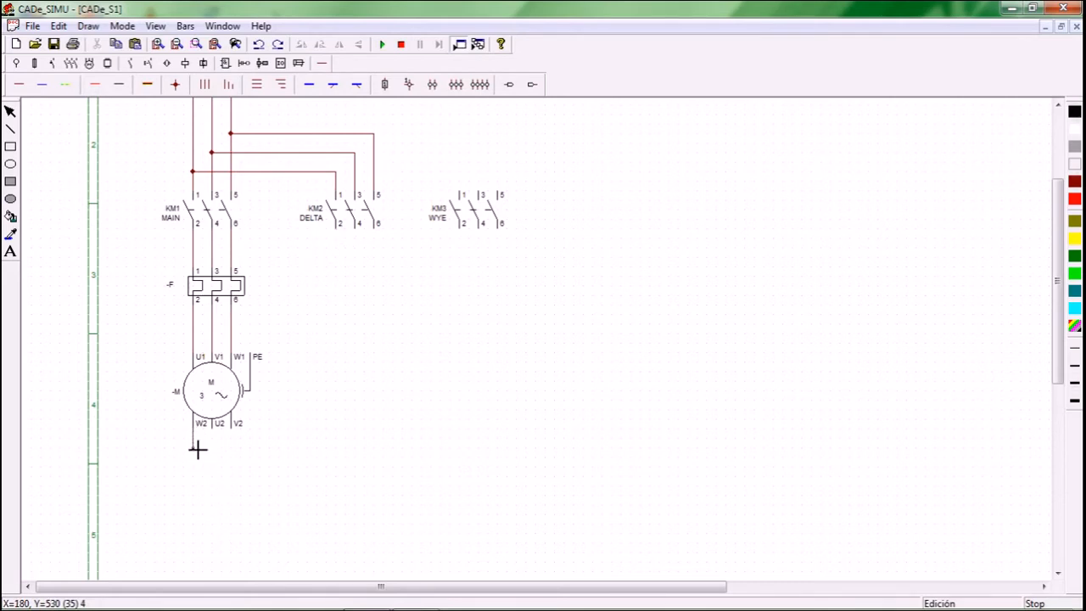
Step: Wire motor terminals W2, U2 and V2 to KM2 terminals 2, 4 and 6 respectively
left_click_drag(196, 450, 337, 226)
left_click_drag(331, 318, 344, 448)
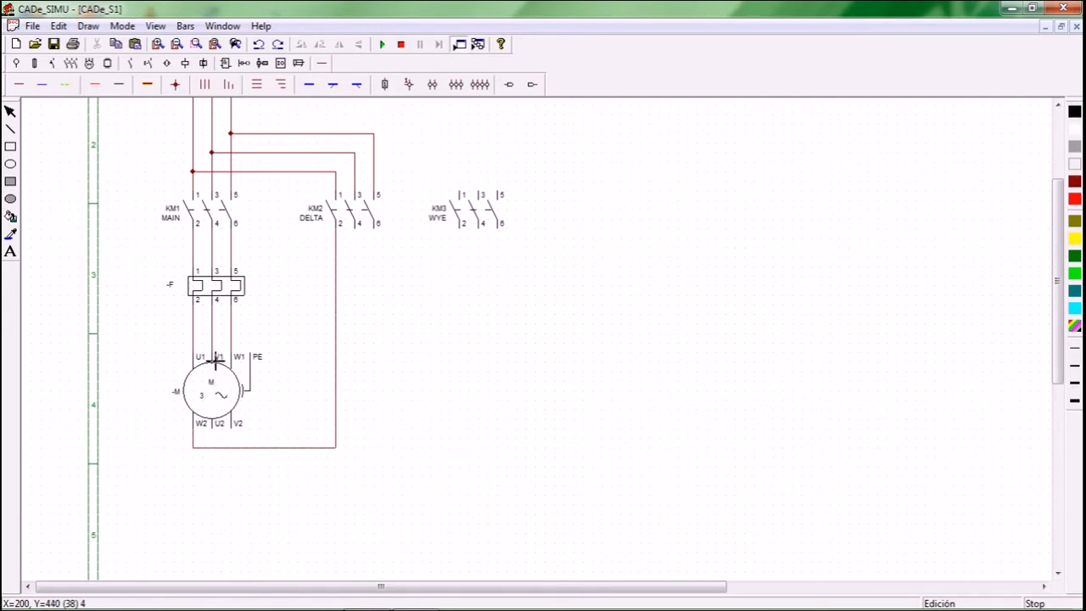
left_click_drag(218, 433, 354, 469)
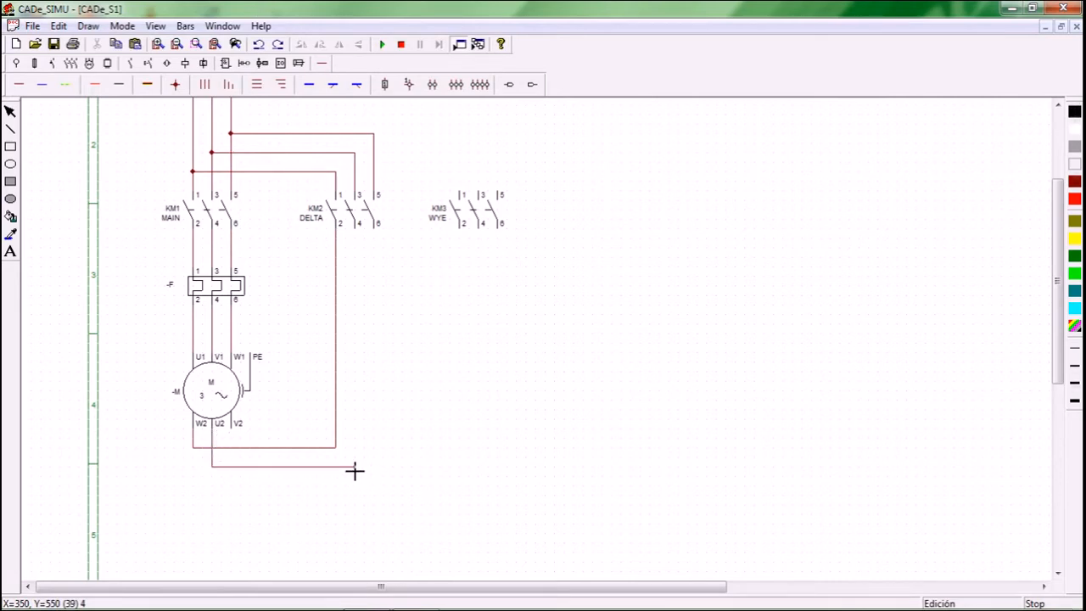
left_click_drag(357, 236, 361, 467)
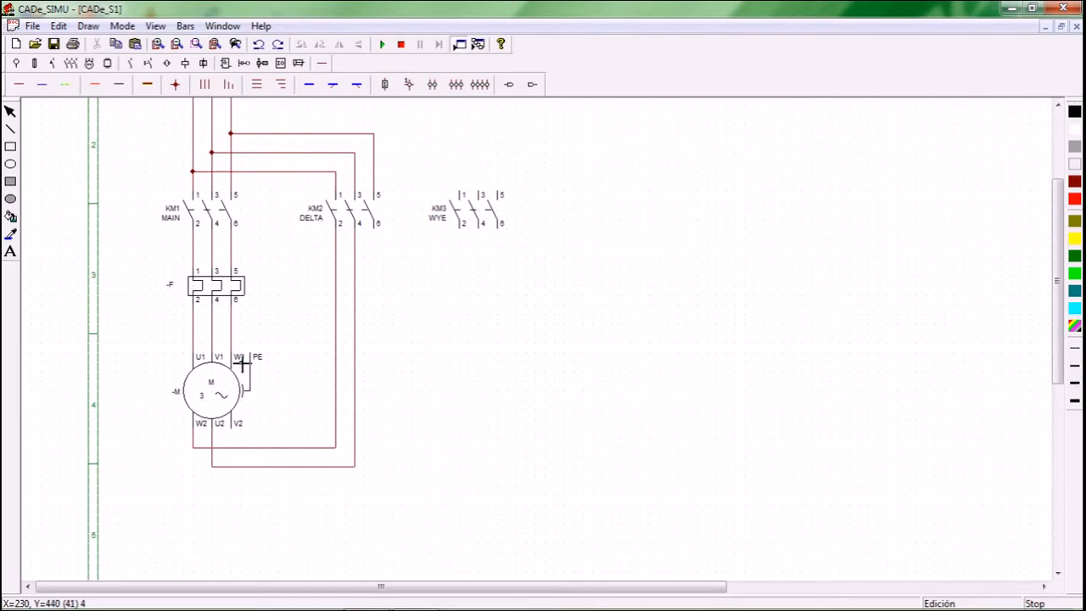
left_click(235, 437)
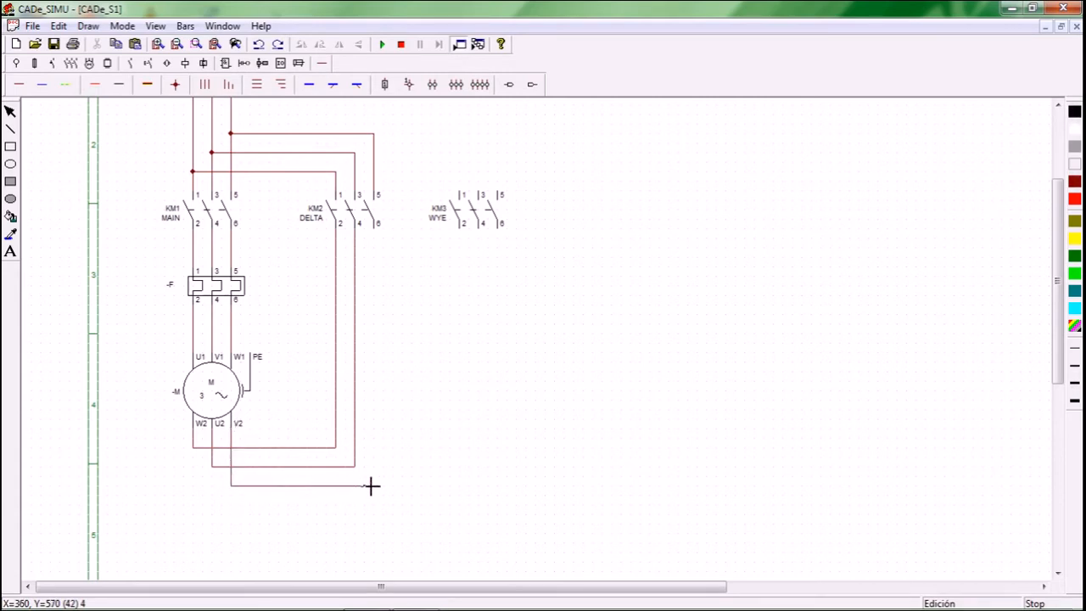
left_click(374, 484)
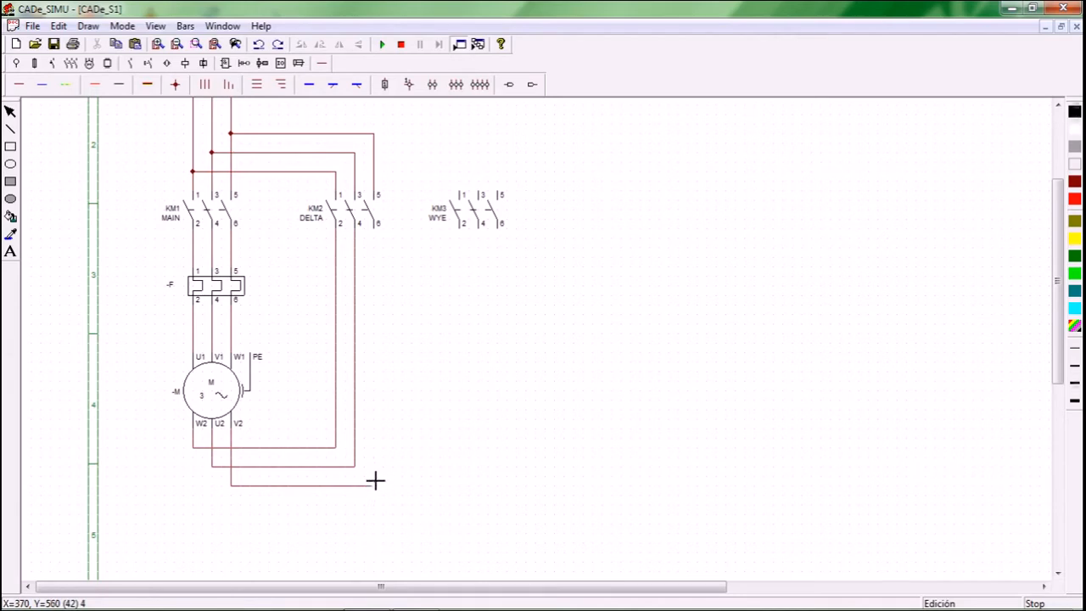
left_click(379, 236)
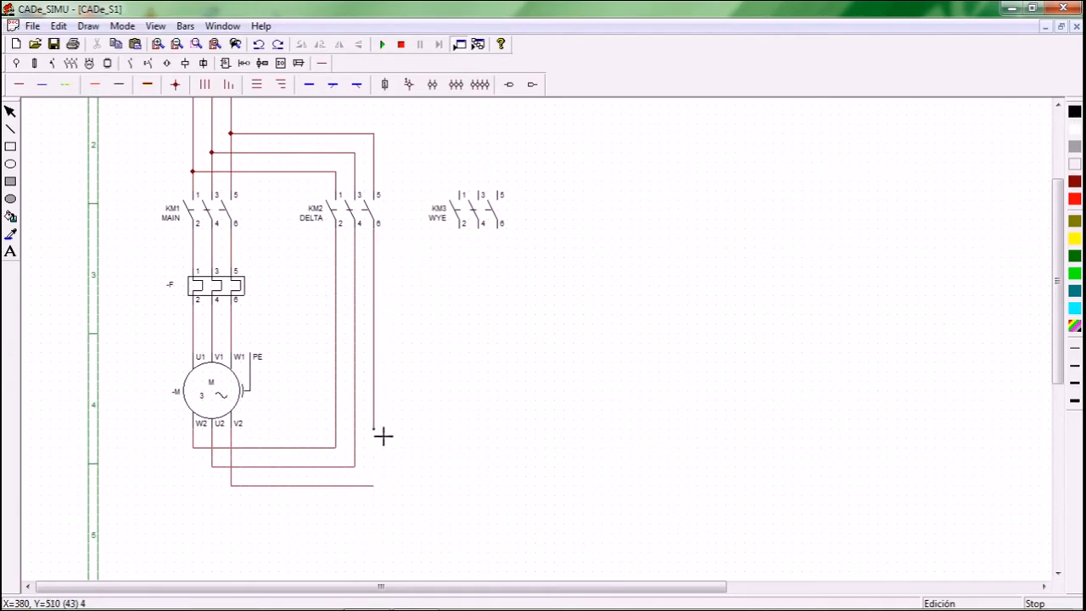
left_click(378, 485)
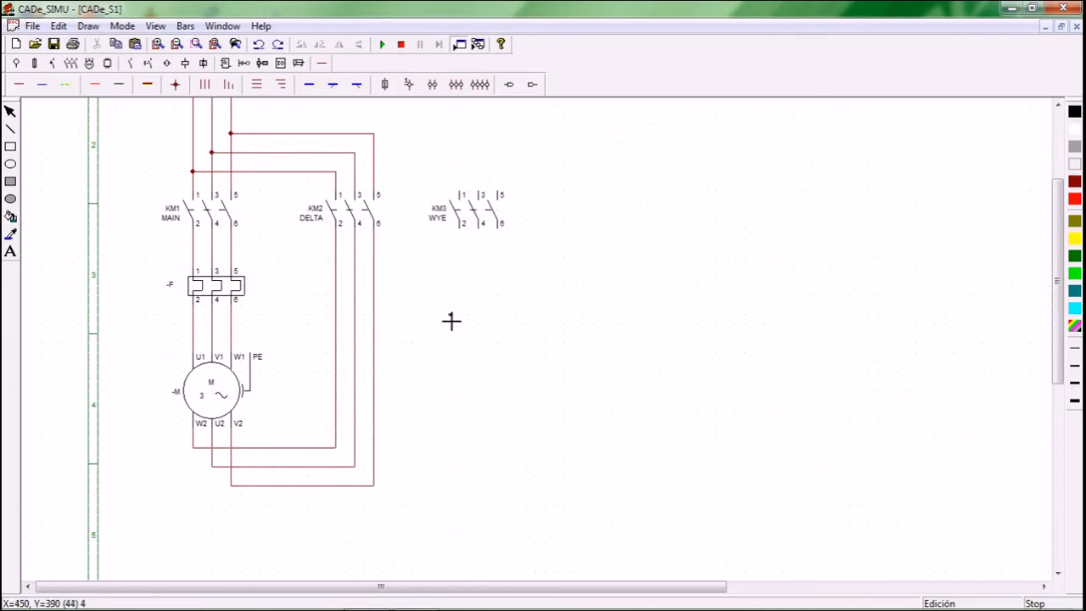
Step: Bridge KM3 terminals 1, 3 and 5 together above the contactor to form the star point
left_click(460, 192)
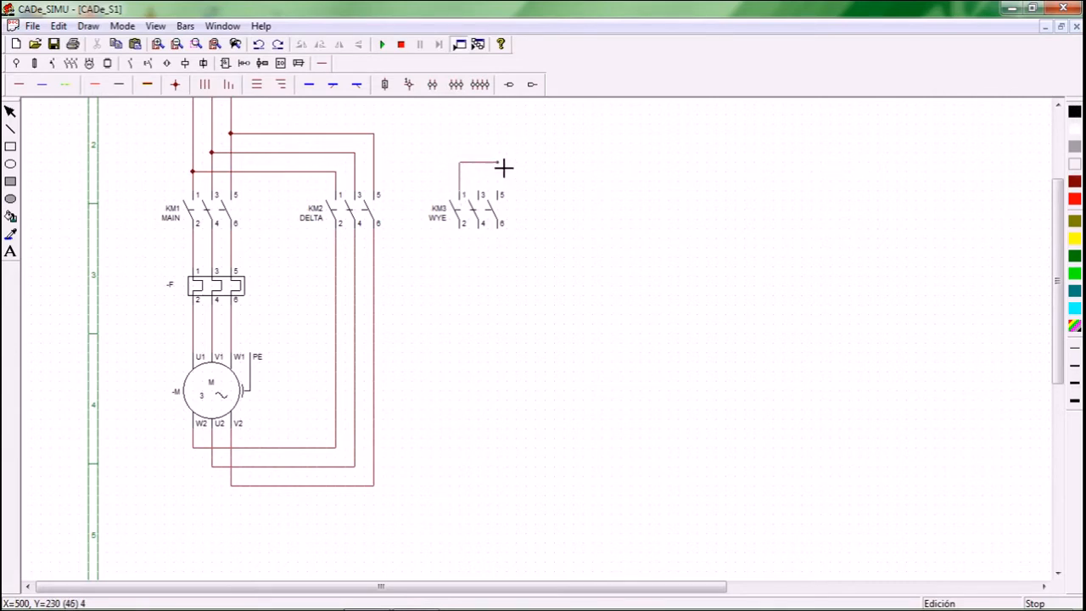
left_click(497, 192)
left_click(483, 192)
left_click(480, 162)
Step: Wire KM3 terminals 2, 4 and 6 to the lines leaving KM2 terminals 2, 4 and 6 respectively
left_click(459, 227)
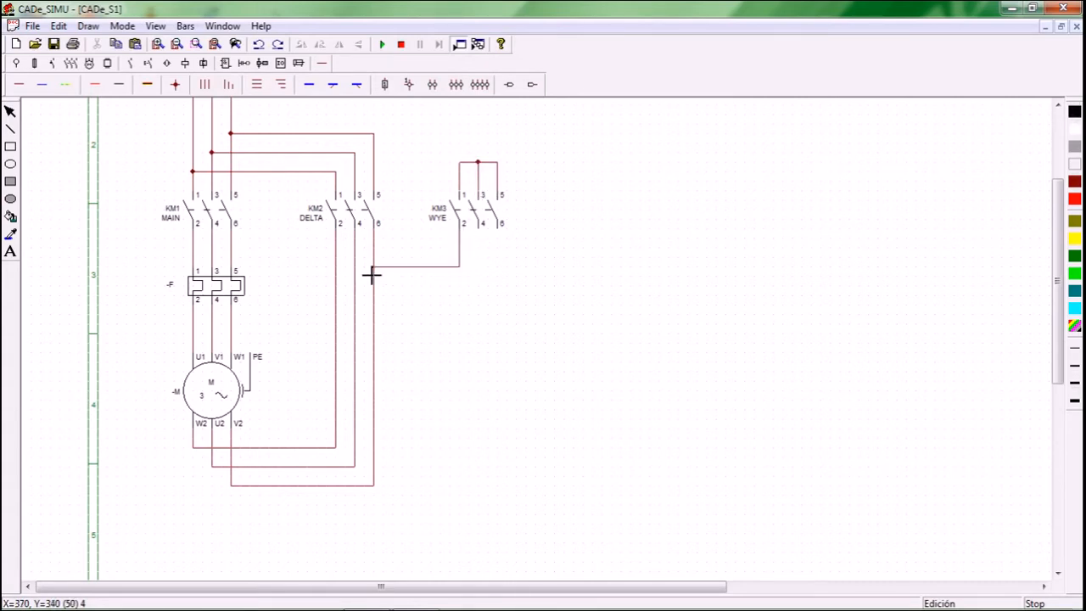
left_click(335, 266)
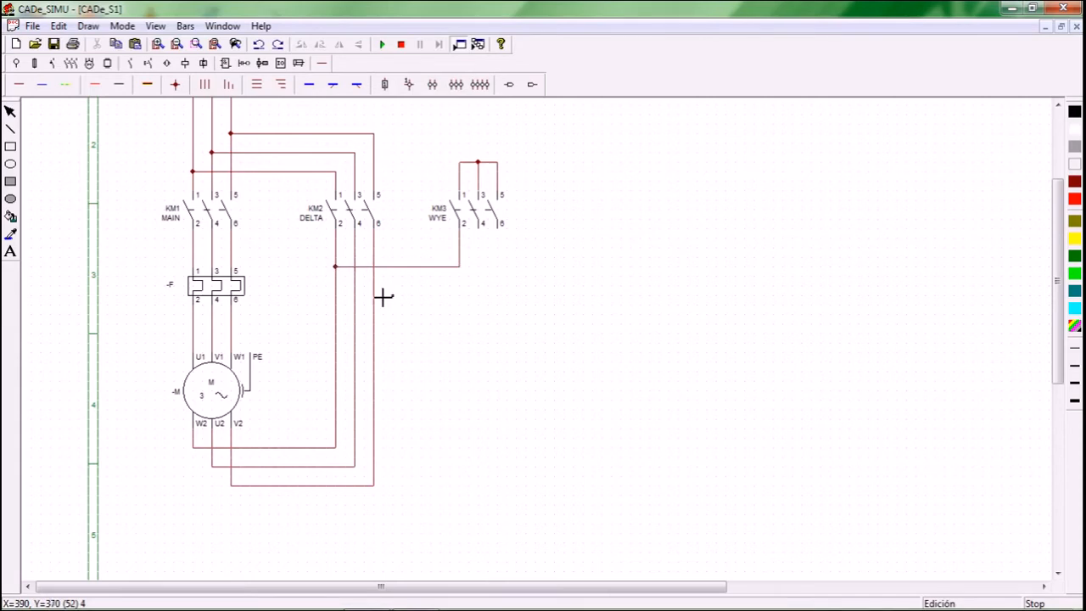
left_click(480, 231)
left_click(355, 285)
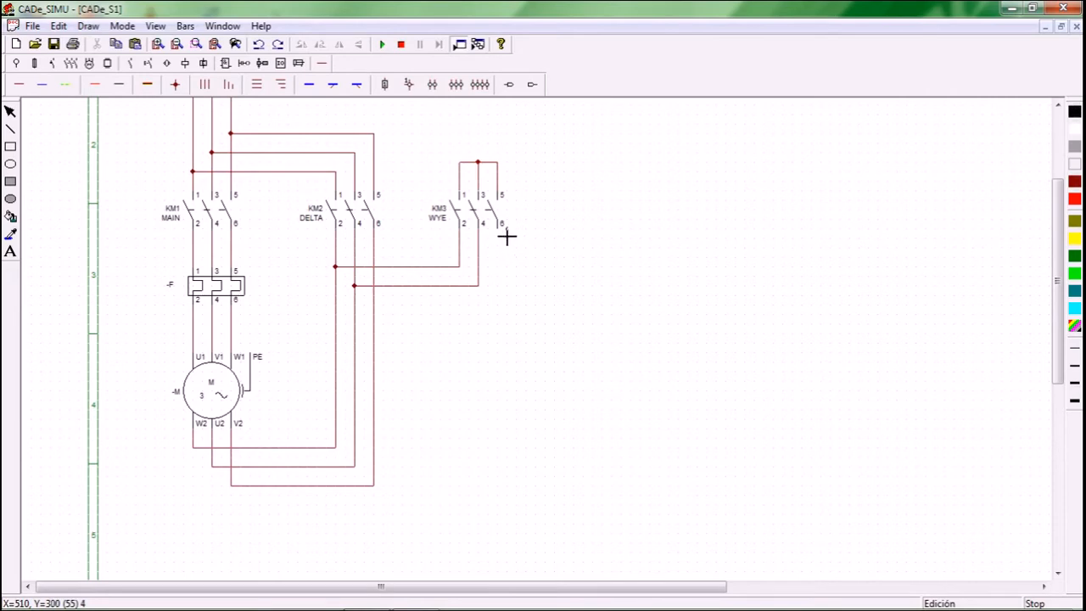
left_click(498, 232)
left_click(374, 303)
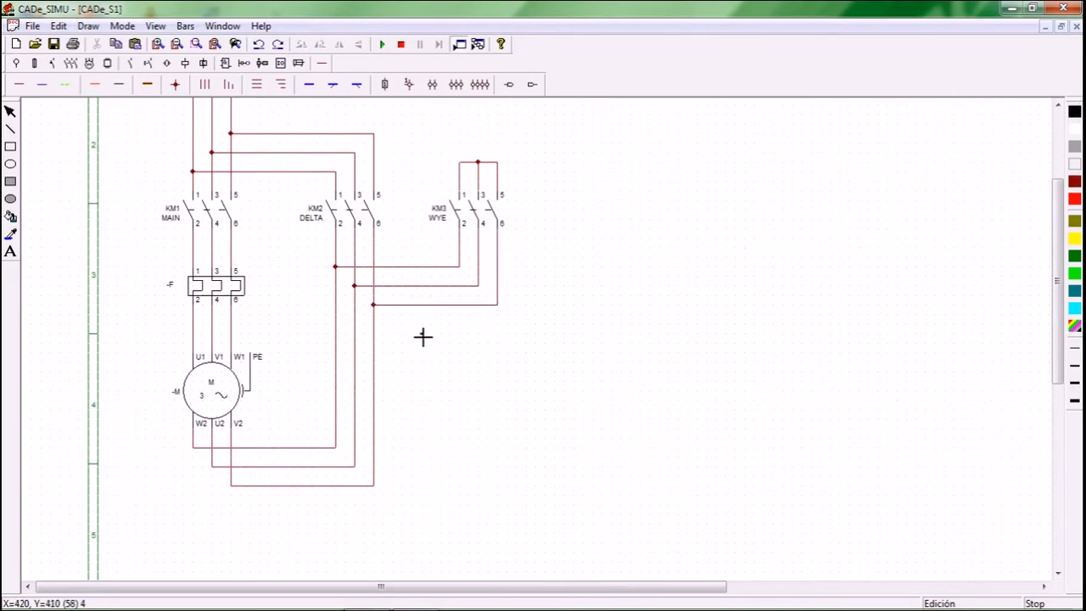
Step: Place a PE supply terminal above the motor's PE connection and join the two with a protective earth wire
scroll(423, 337, "up", 4)
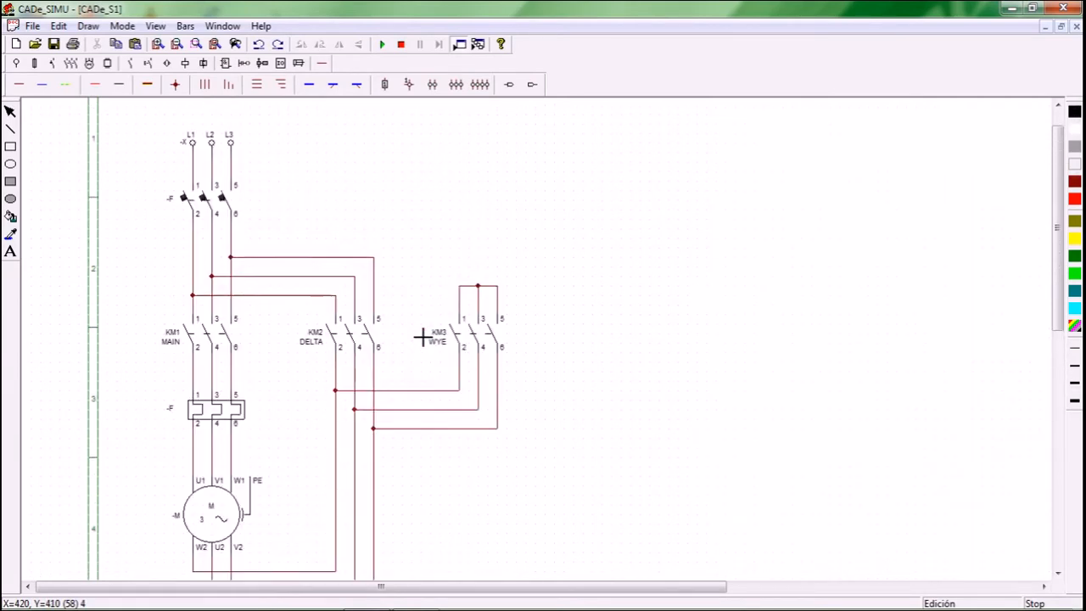
scroll(422, 337, "down", 1)
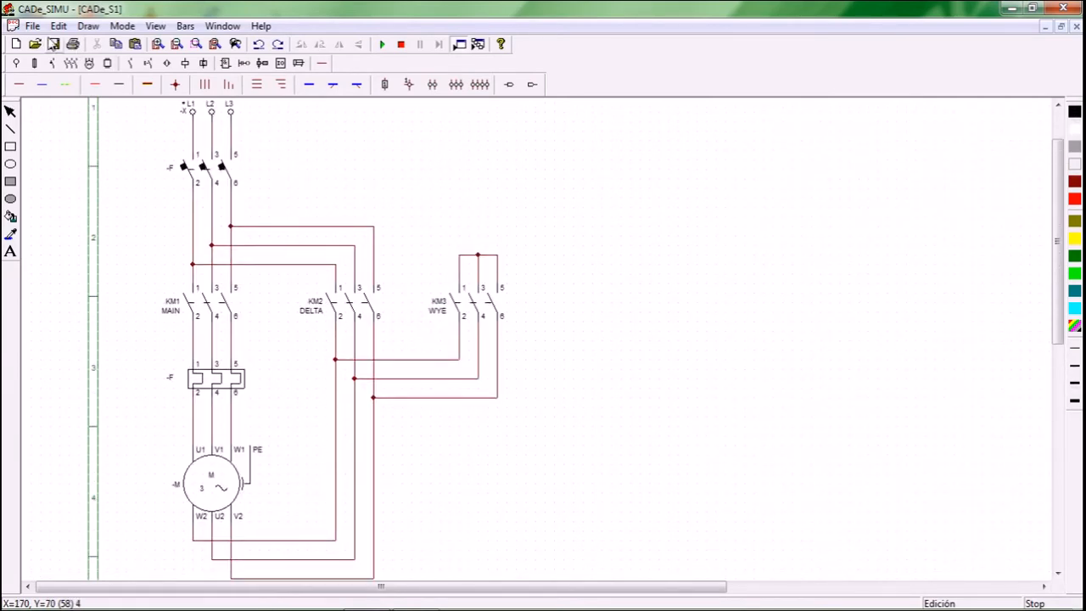
left_click(34, 64)
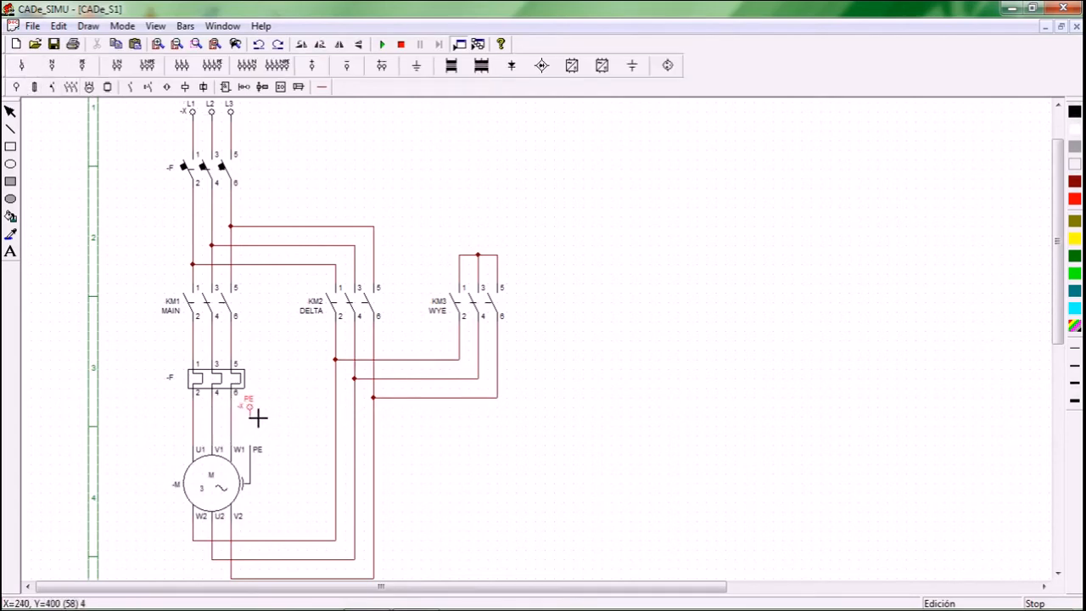
left_click(256, 421)
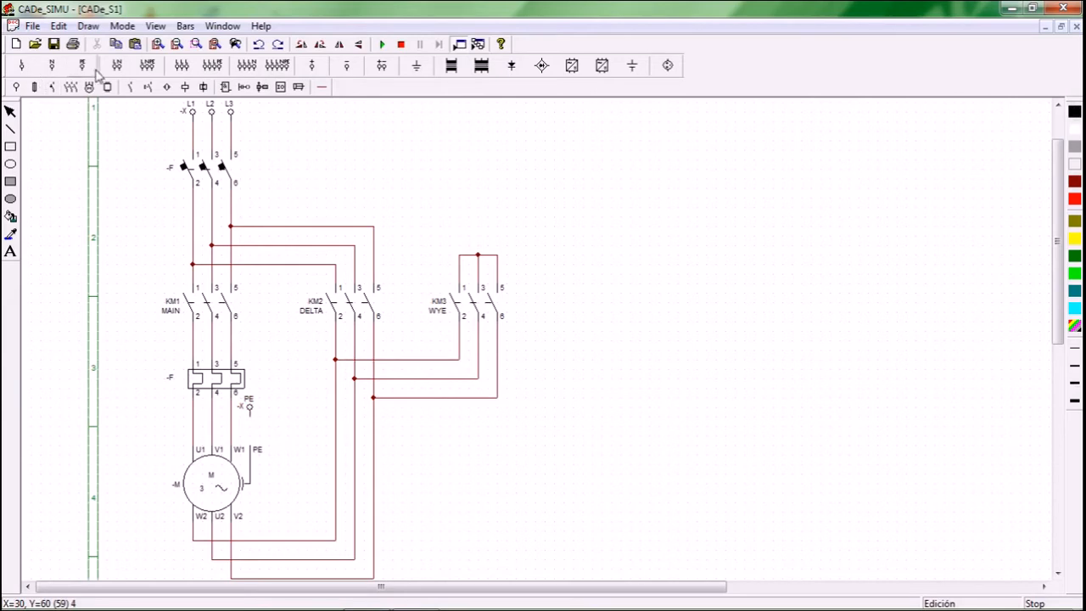
left_click(319, 86)
left_click(65, 84)
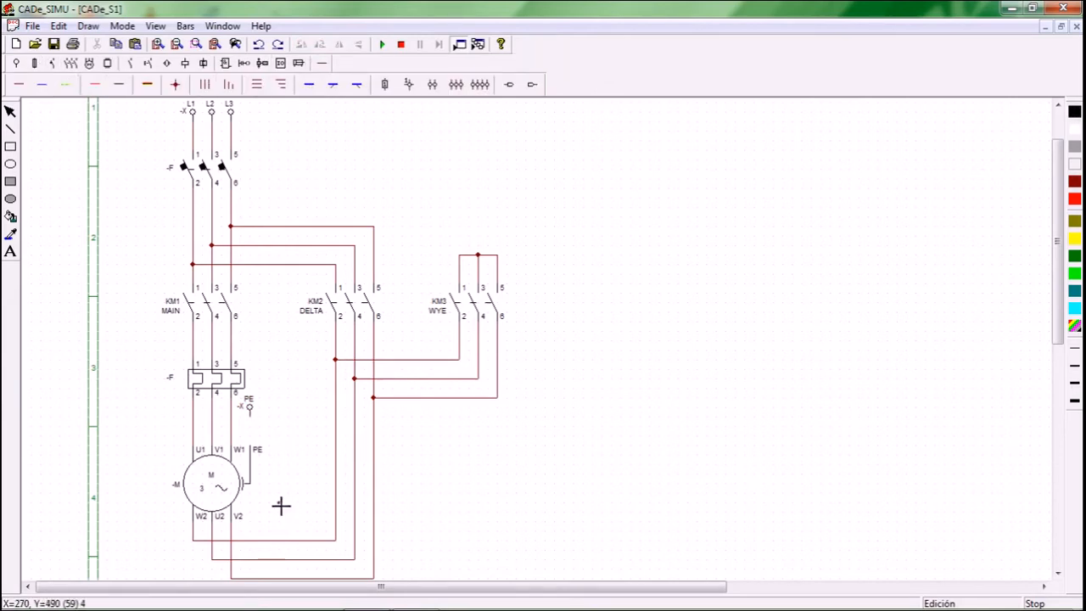
left_click_drag(249, 410, 251, 450)
Step: Name the three-pole circuit breaker below the L1, L2 and L3 supply QM1
double_click(204, 145)
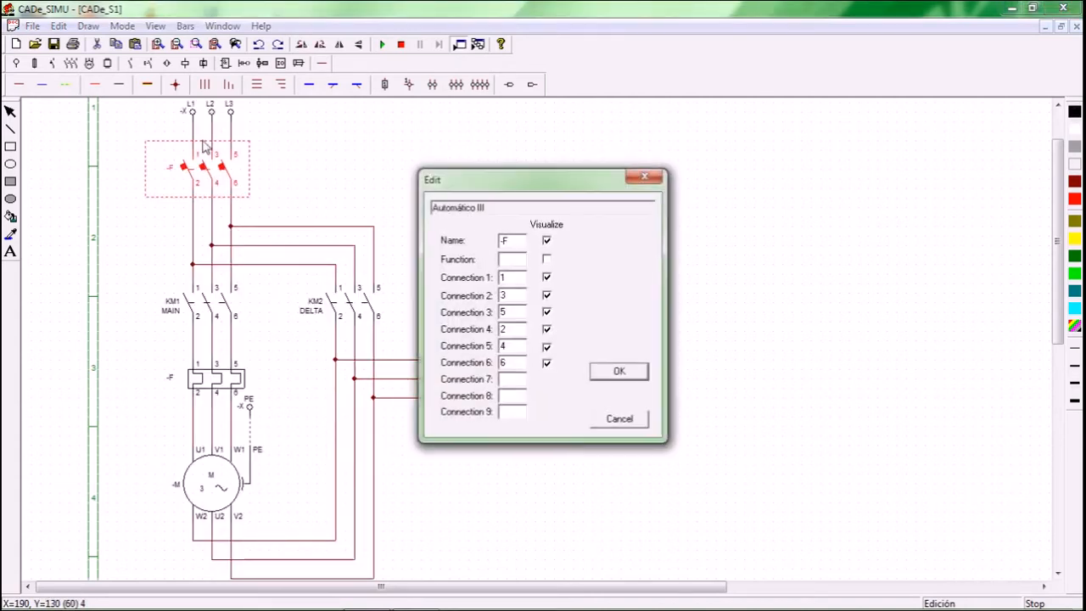
double_click(504, 241)
type("QM1")
left_click(630, 377)
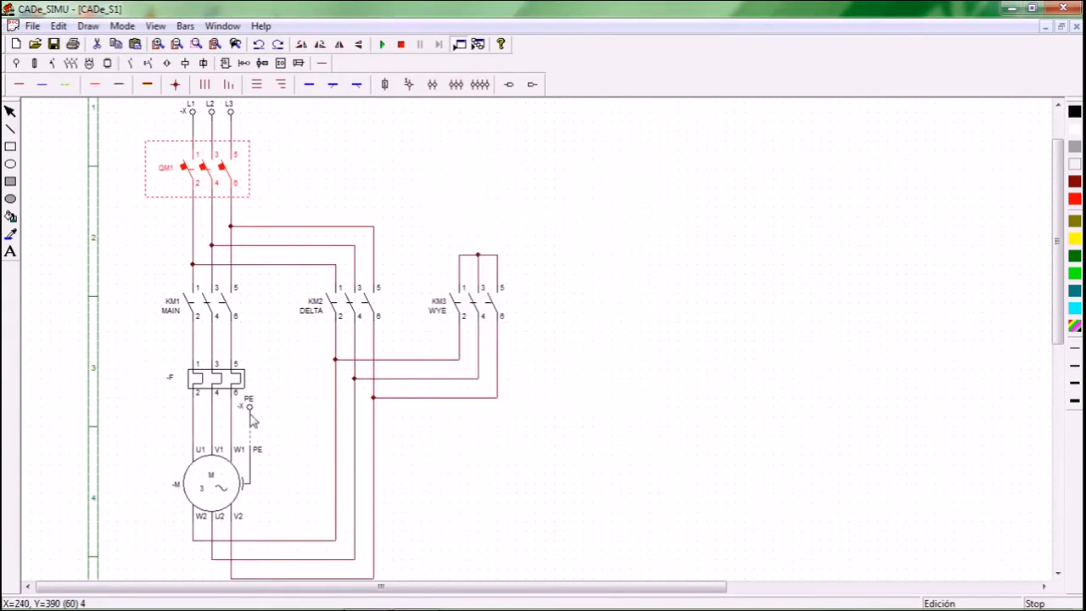
Step: Name the thermal overload relay between KM1 and the motor OL1
left_click(226, 386)
double_click(227, 387)
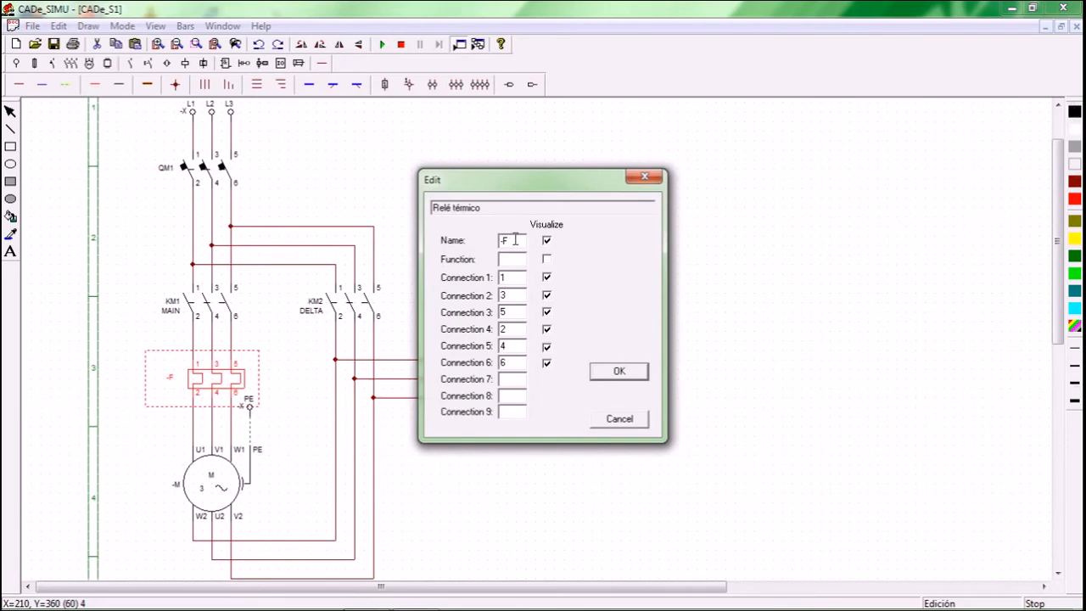
type("OL1")
left_click(623, 371)
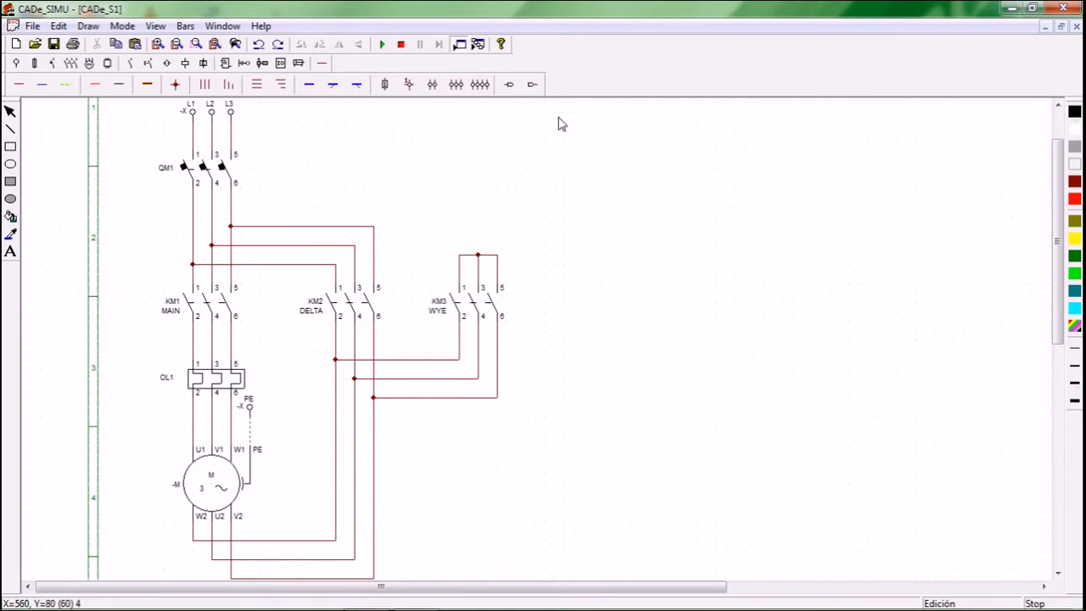
Step: Start the control circuit beside the power circuit with a single L supply terminal and a single-pole circuit breaker below it
left_click(17, 64)
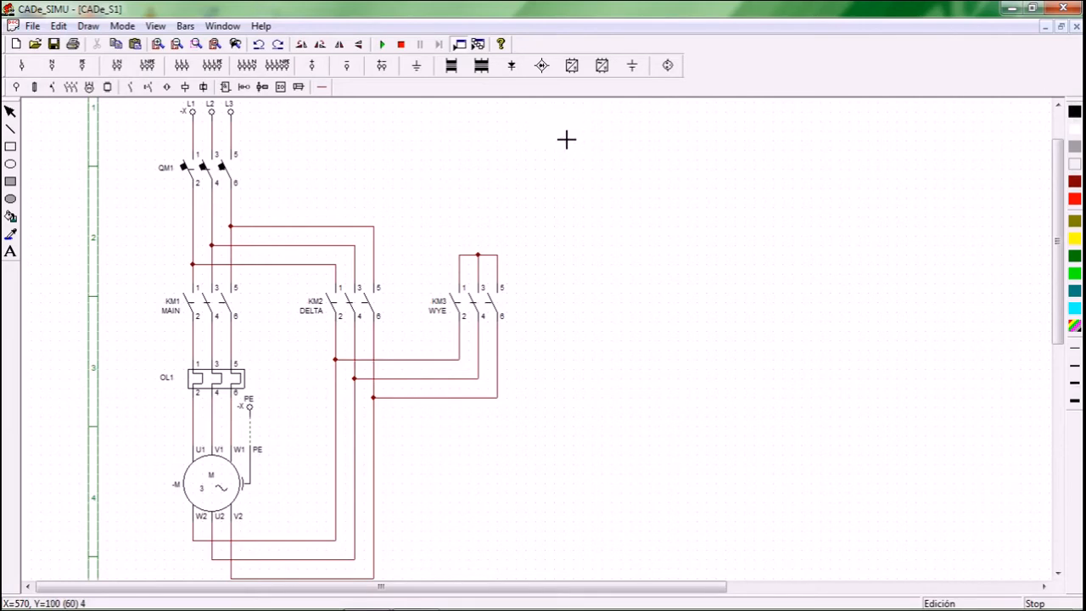
left_click(635, 131)
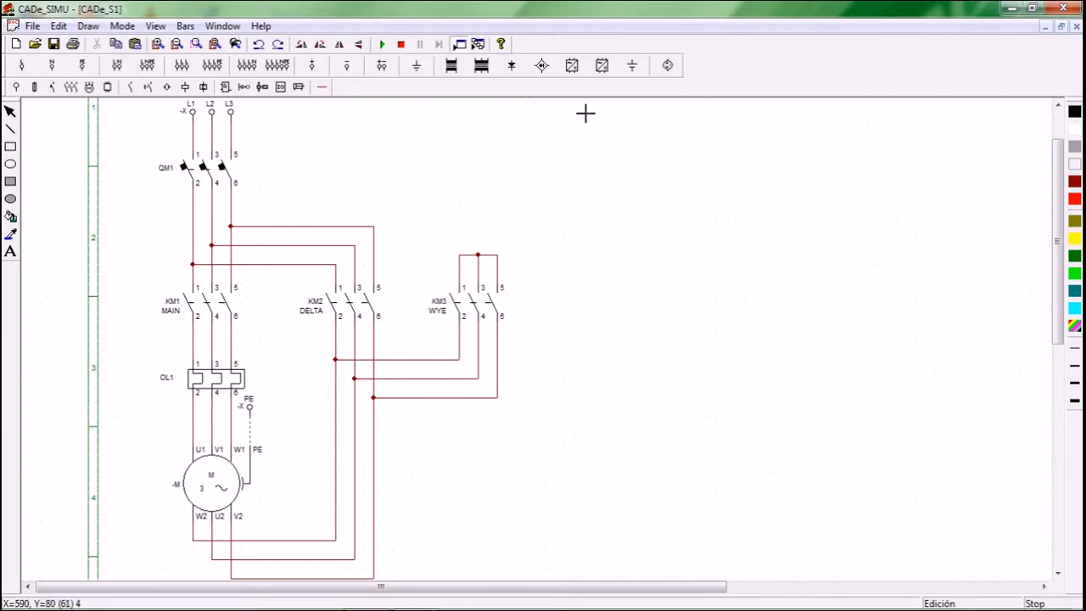
left_click(52, 87)
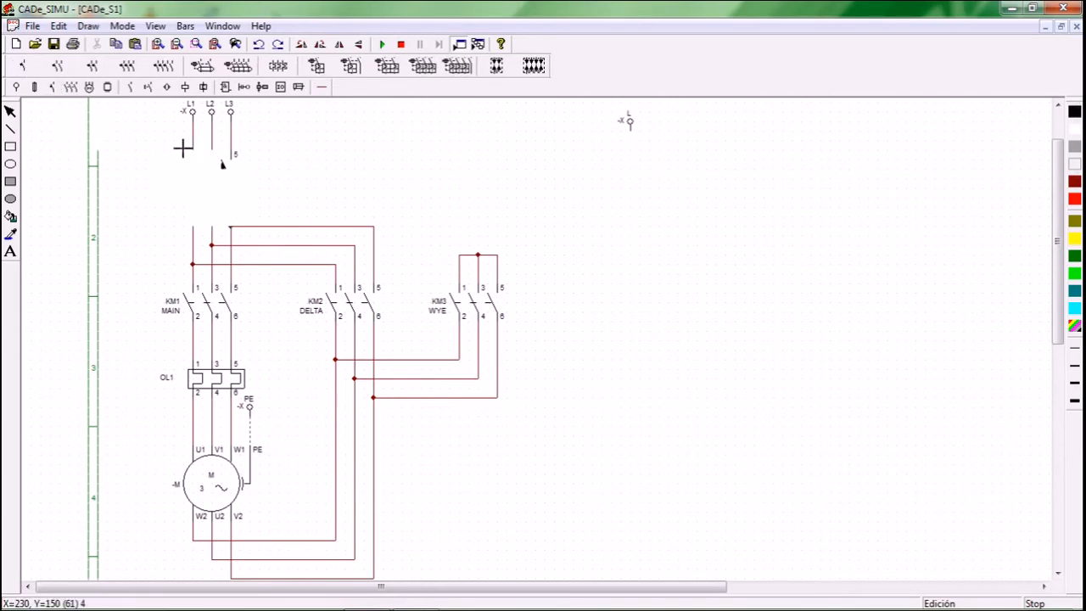
left_click(634, 149)
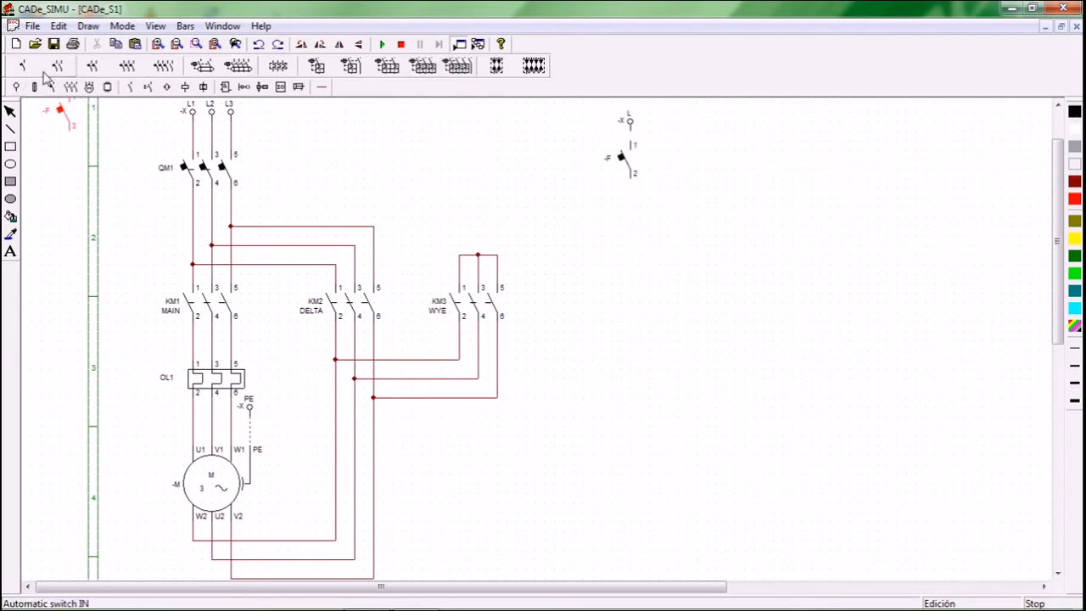
Step: Place a normally closed thermal overload contact 95-96 below the control circuit's single-pole breaker
left_click(197, 105)
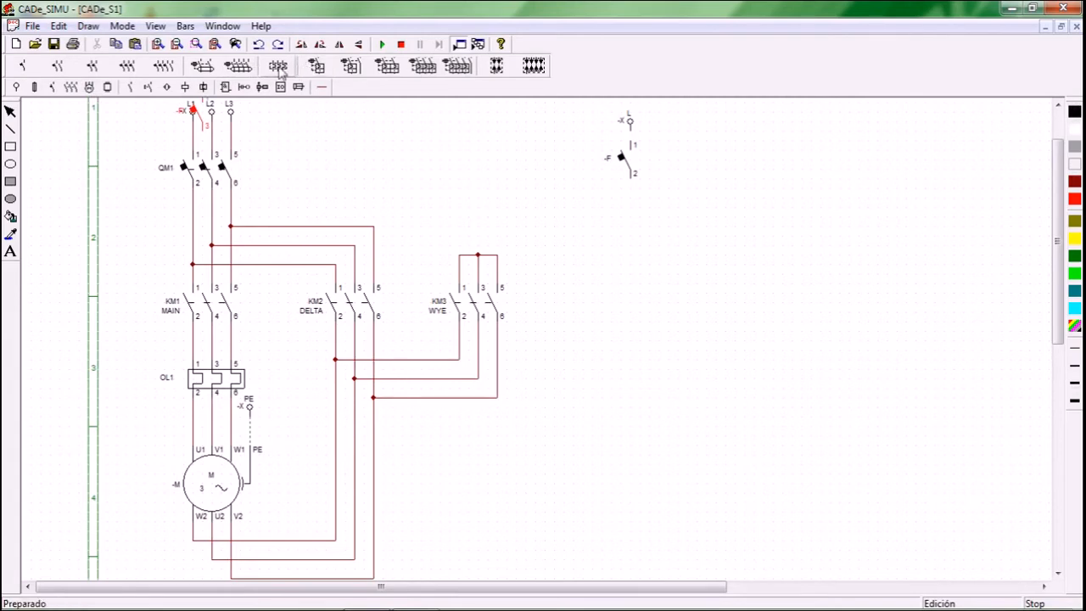
left_click(133, 86)
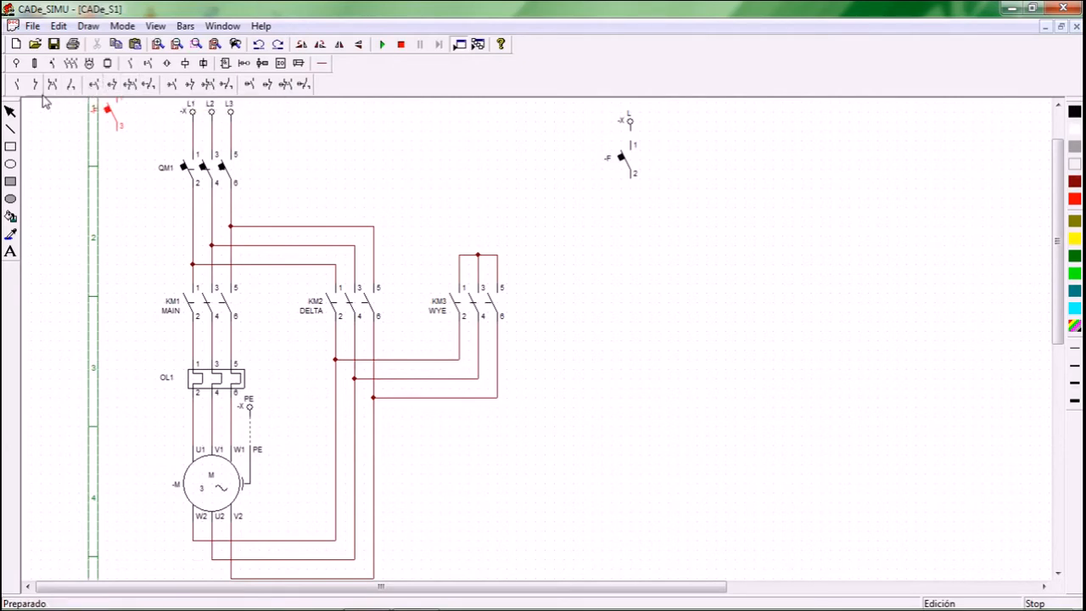
left_click(148, 64)
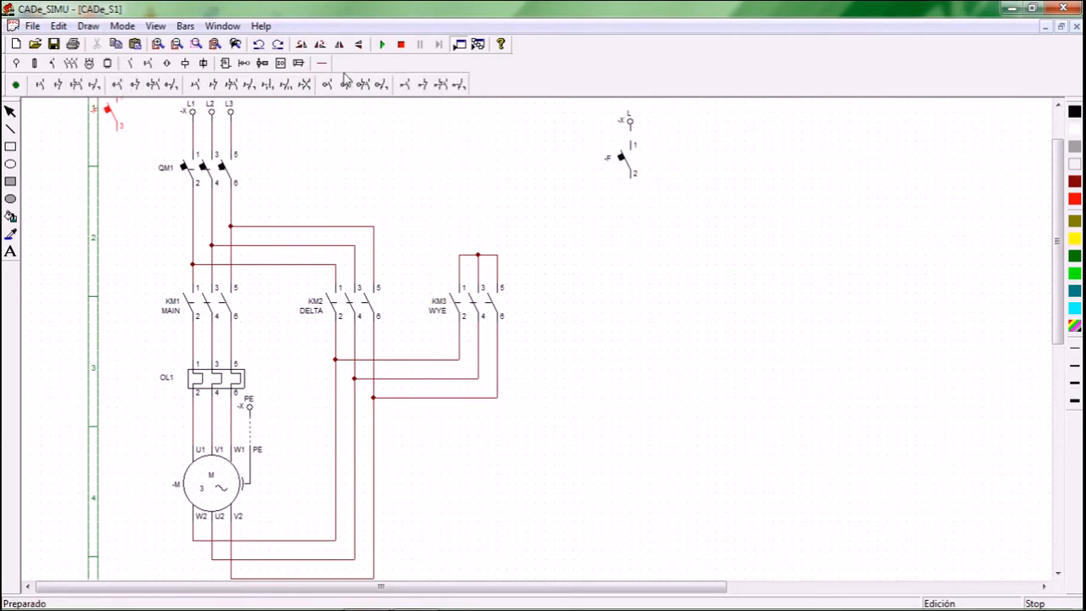
left_click(424, 85)
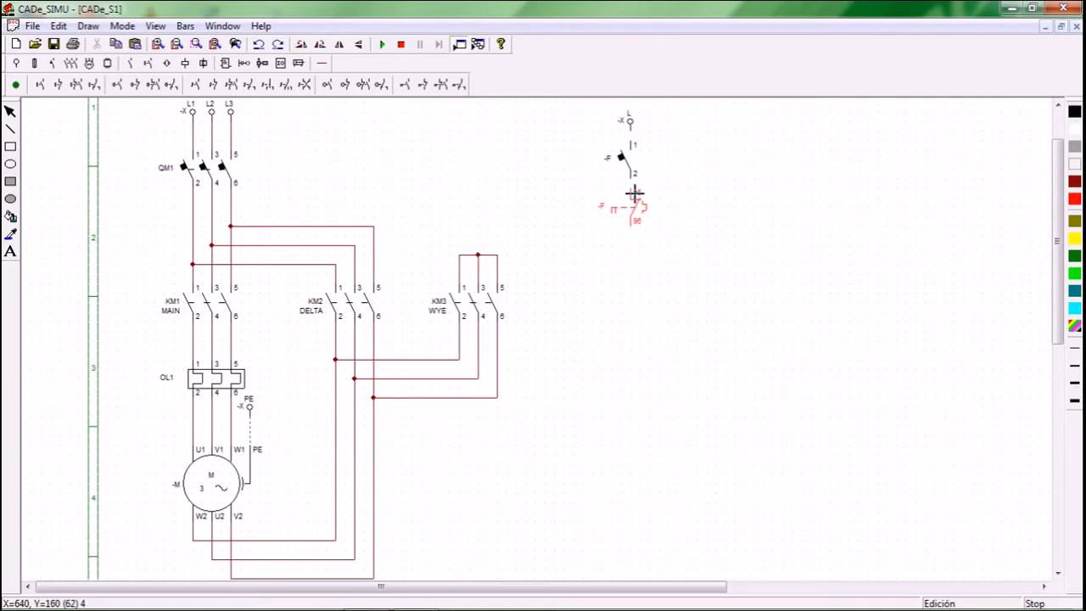
left_click(634, 205)
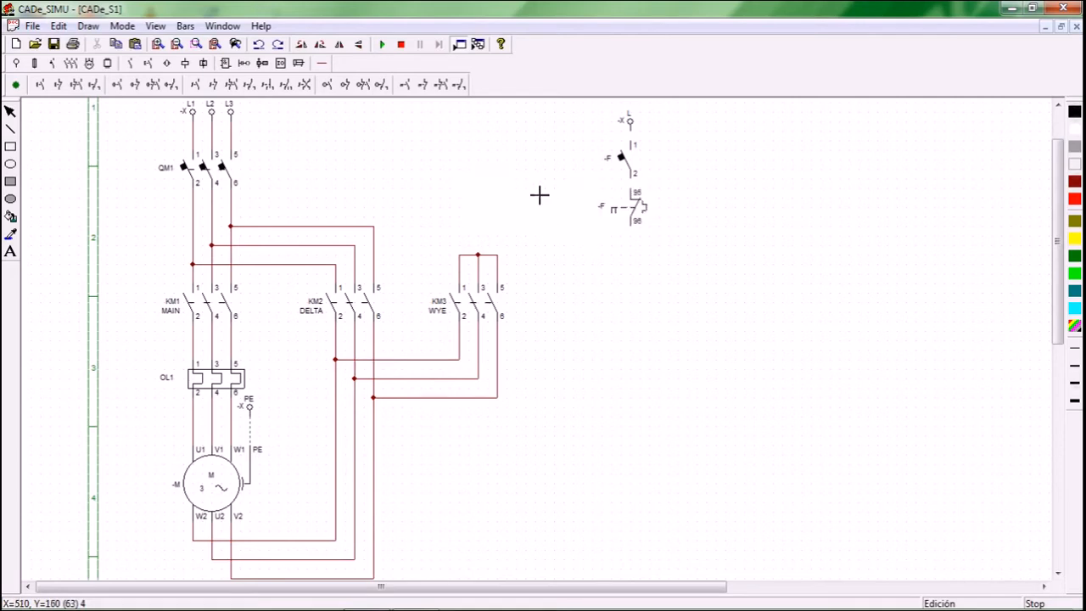
Step: Add a normally closed pushbutton 11-12 below the overload contact and a normally open pushbutton 13-14 beneath it, with a slightly larger gap between them
left_click(57, 85)
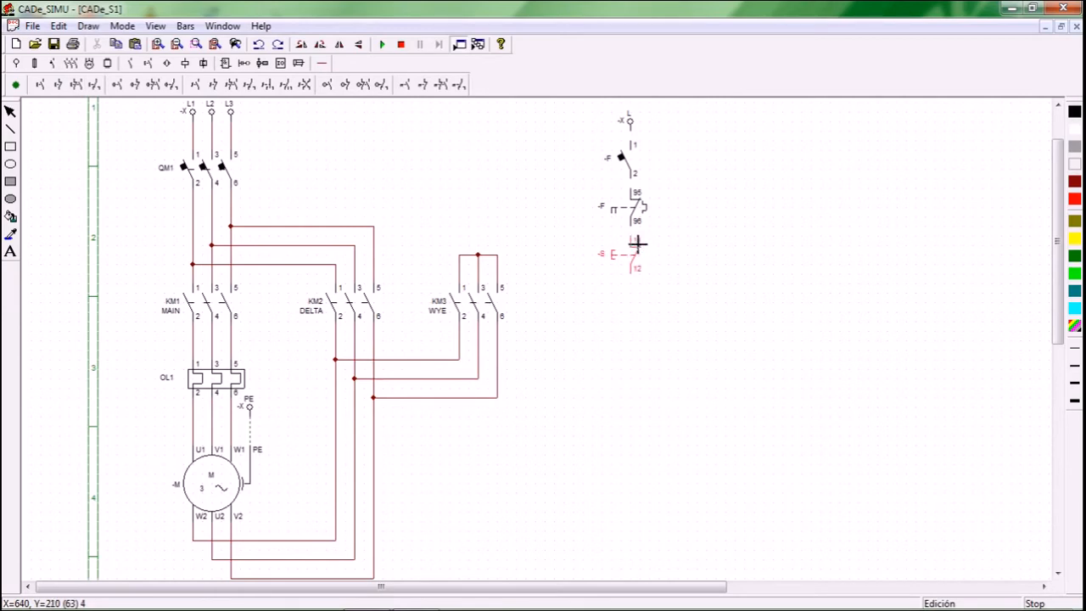
left_click(636, 245)
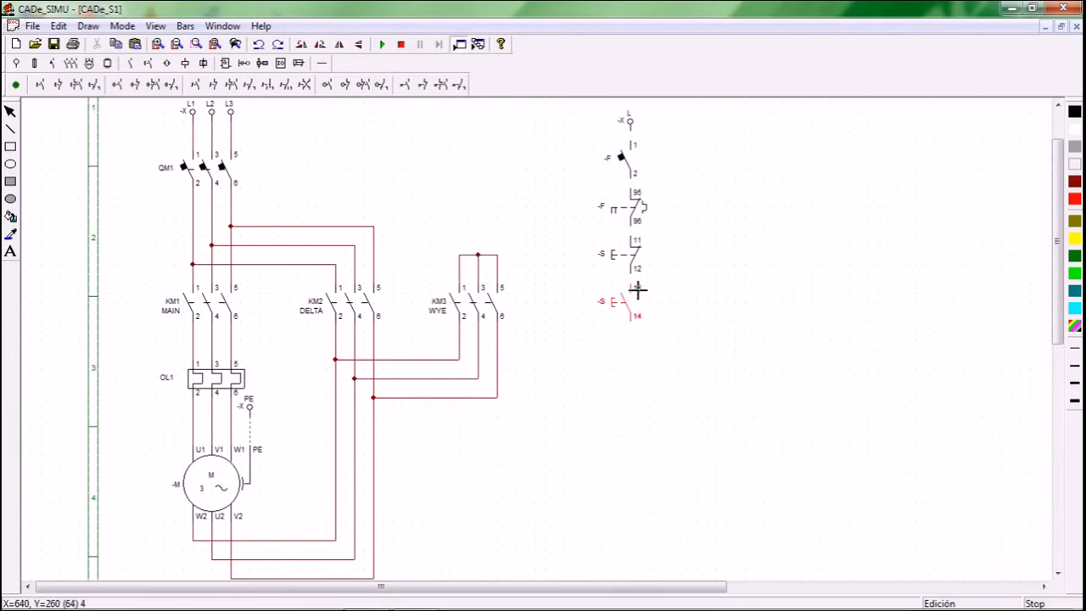
left_click(637, 291)
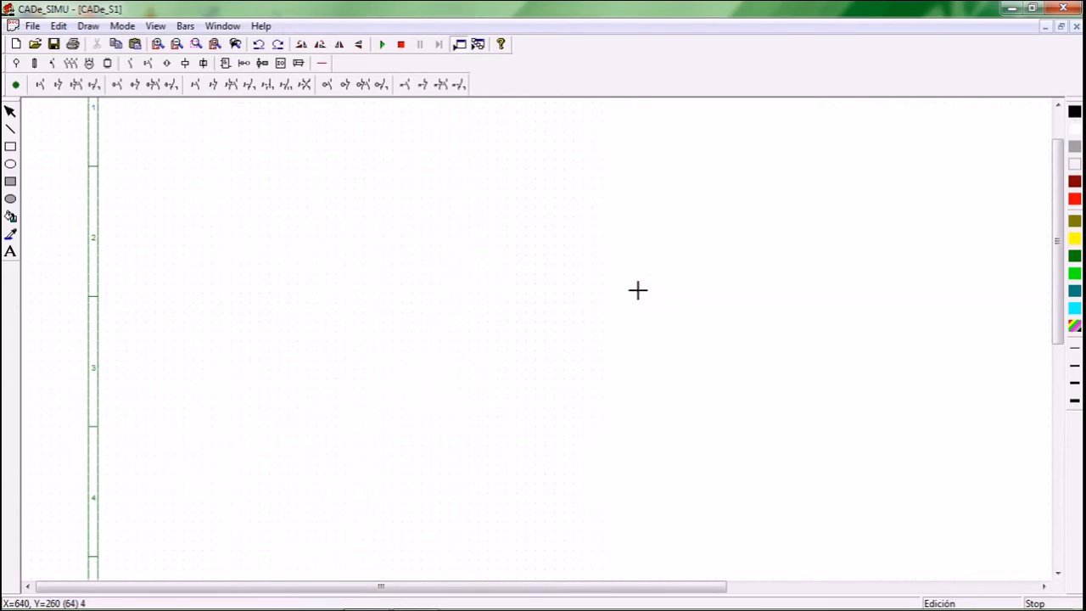
left_click(631, 314)
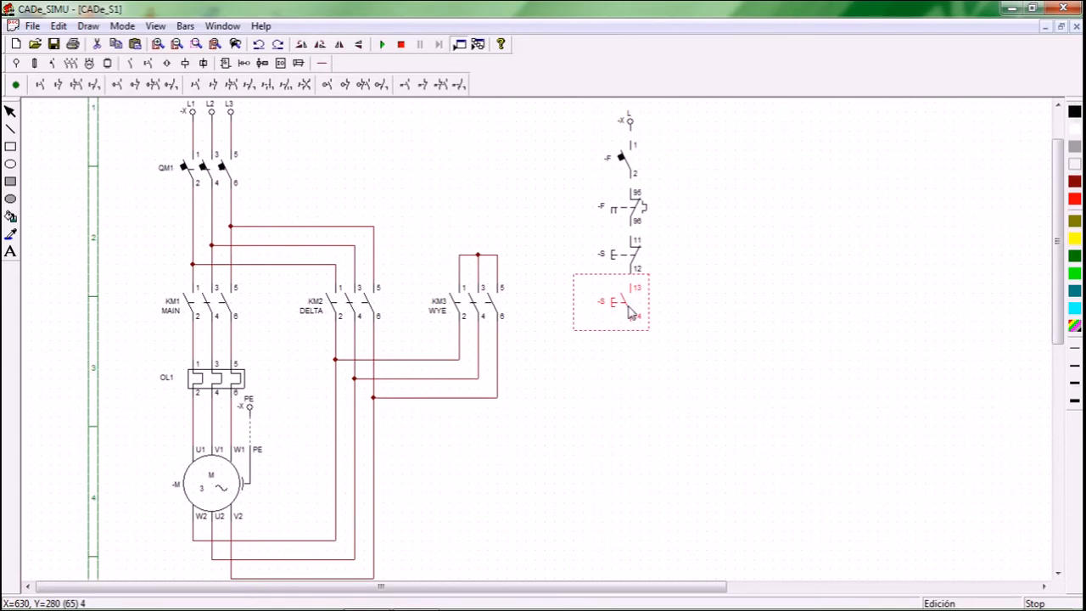
left_click_drag(630, 310, 630, 320)
left_click(749, 319)
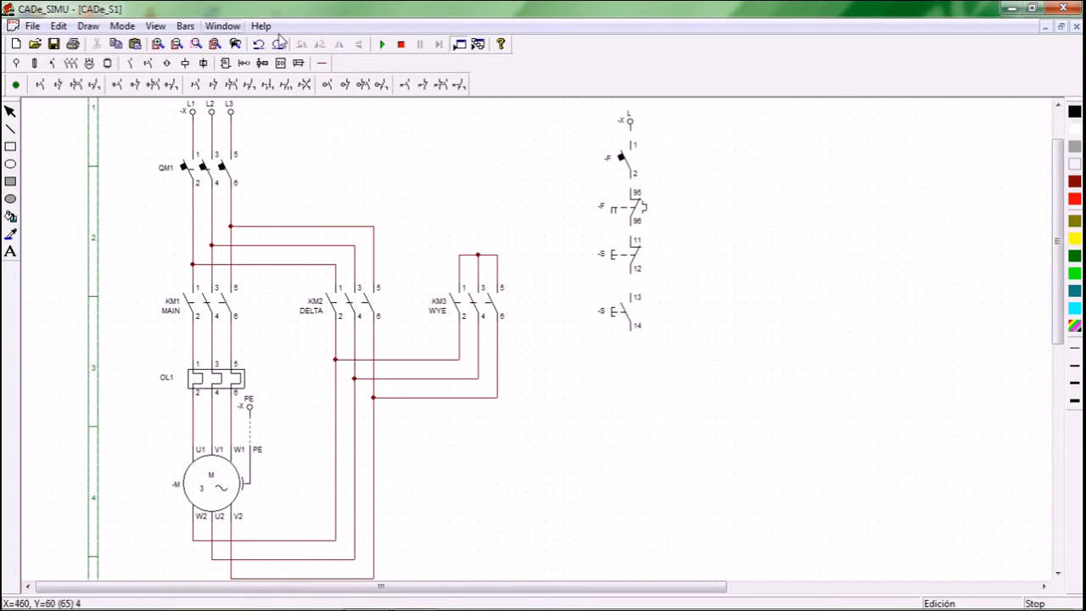
Step: Place a single contactor coil A1-A2 at the lower end of the control circuit, in line with the pushbuttons
left_click(186, 65)
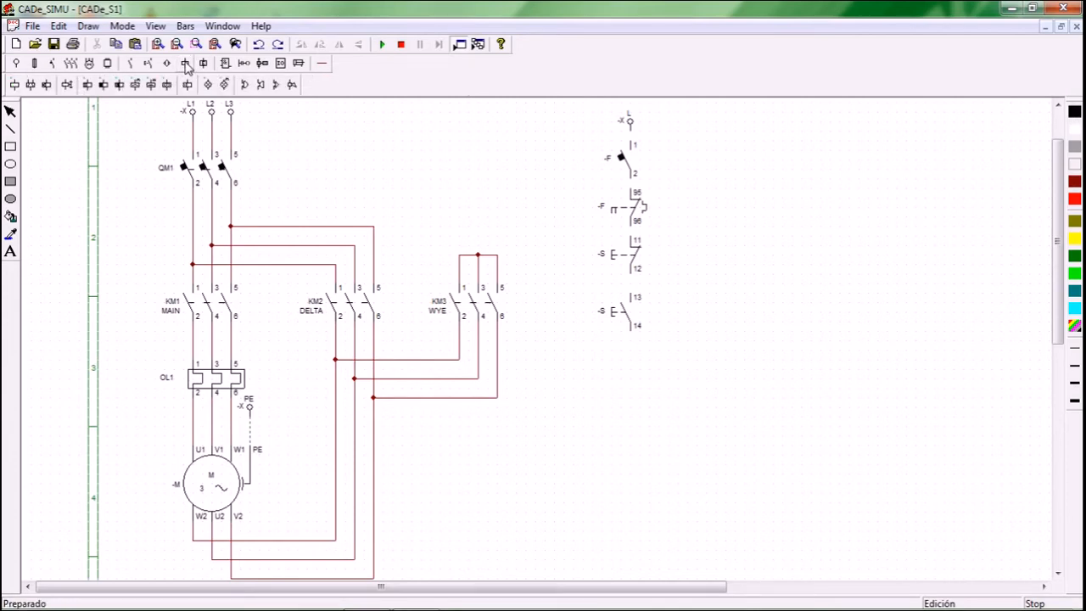
left_click(14, 84)
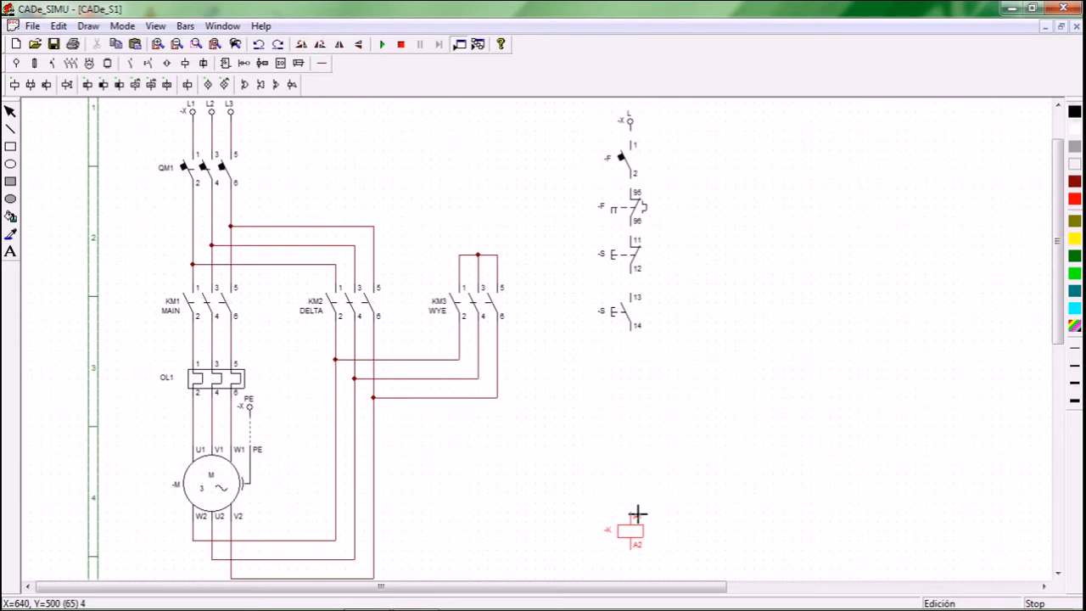
left_click(637, 514)
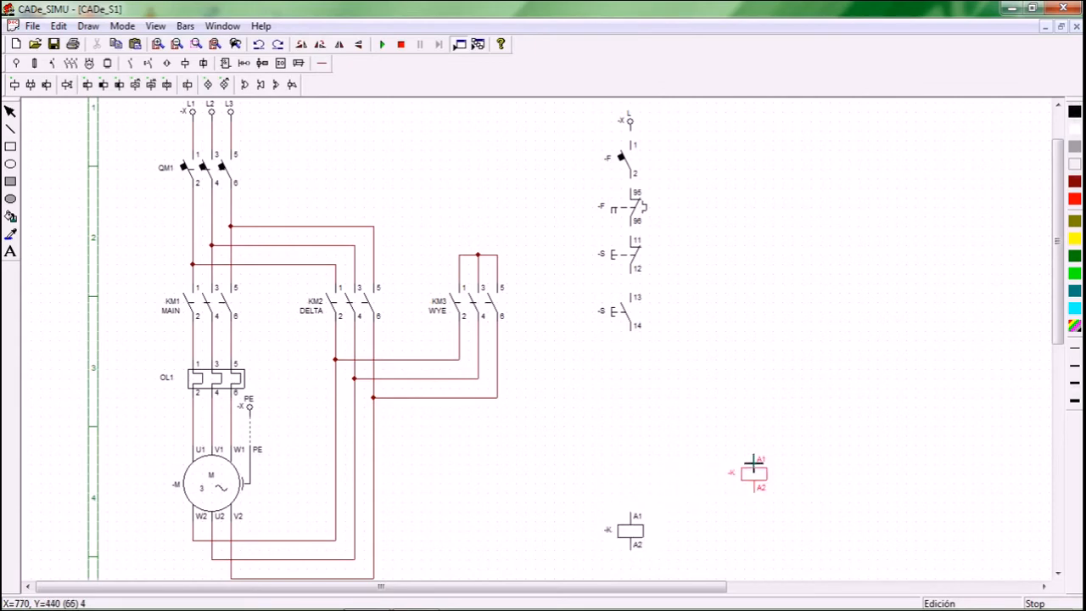
right_click(753, 463)
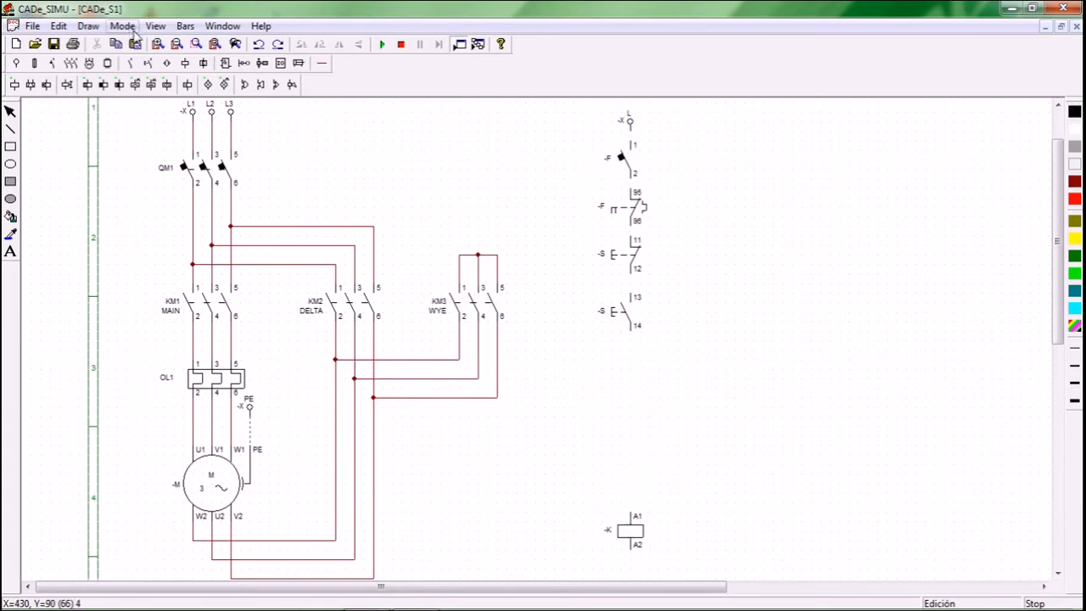
Step: Place a normally closed auxiliary contact 11-12 directly above the coil in the control circuit
left_click(130, 64)
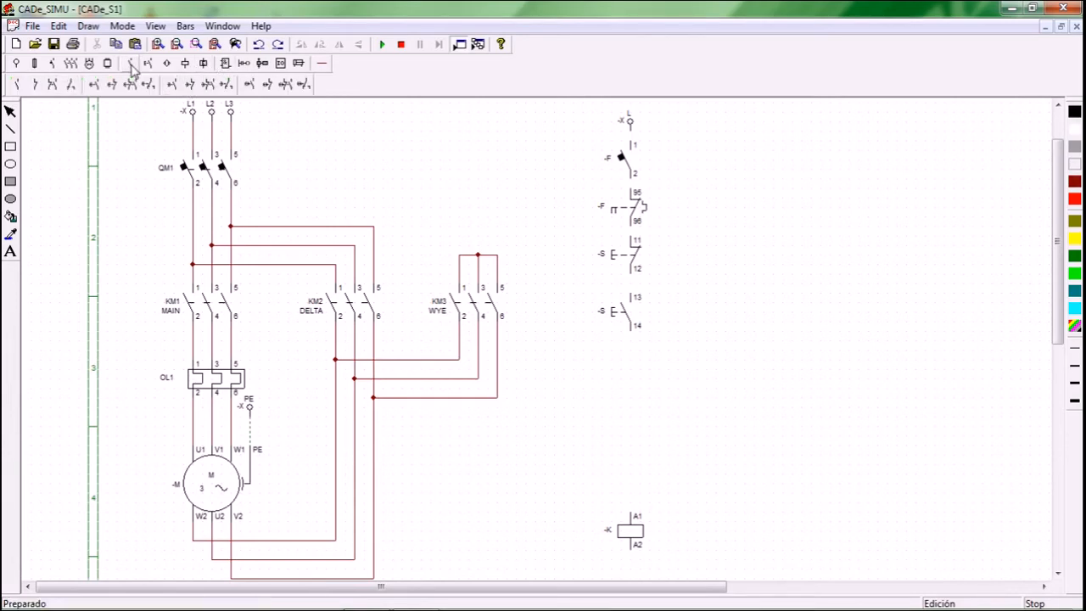
left_click(34, 84)
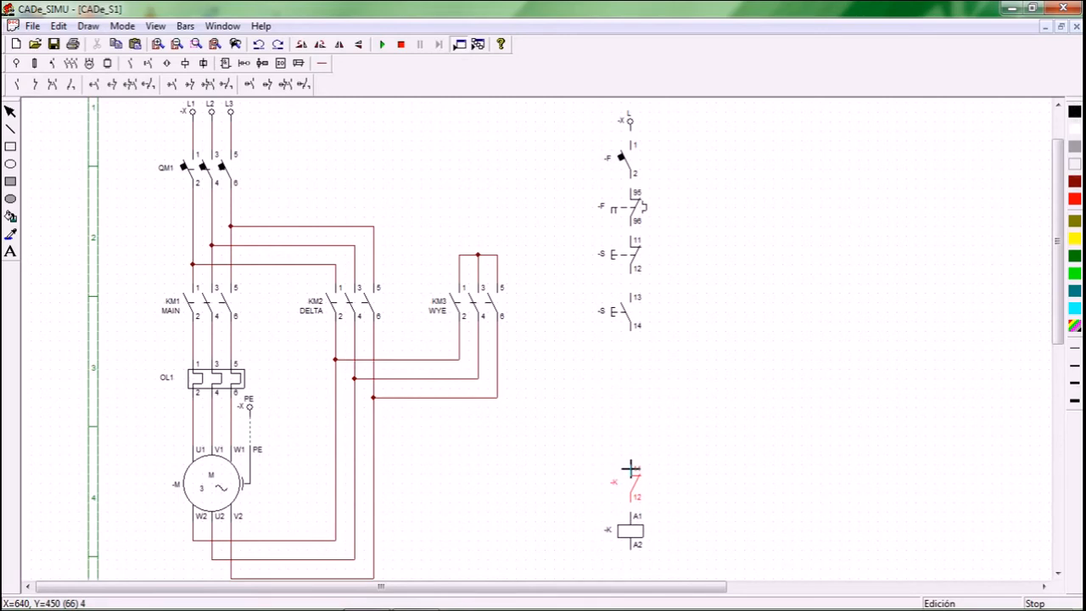
left_click(629, 468)
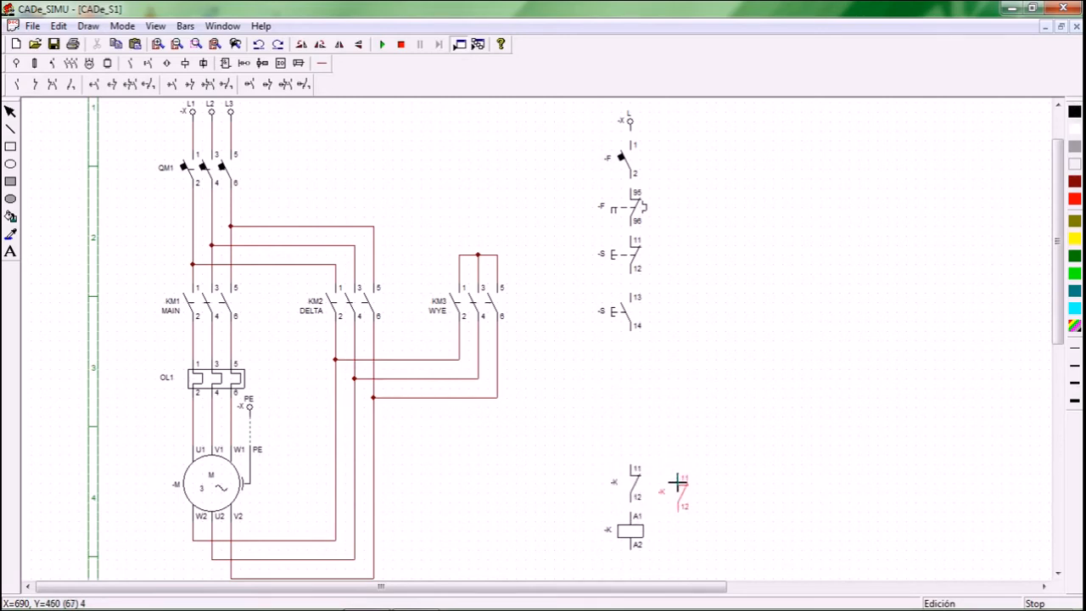
key("Escape")
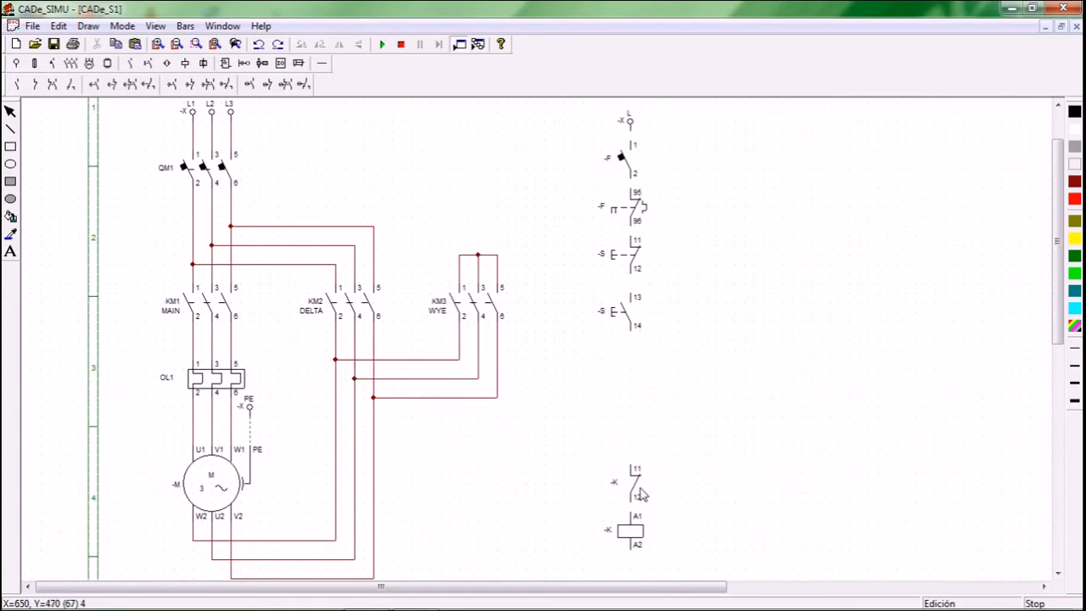
Step: Name the control circuit's coil KM3 and the normally closed auxiliary contact above it KM2
double_click(629, 534)
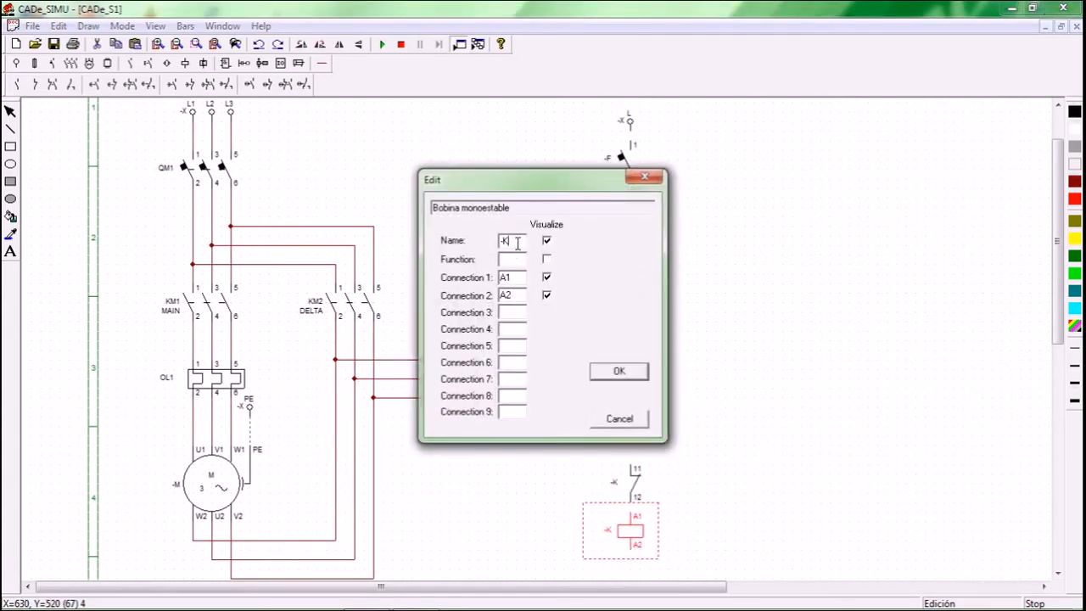
left_click_drag(517, 242, 474, 245)
left_click(619, 370)
double_click(634, 482)
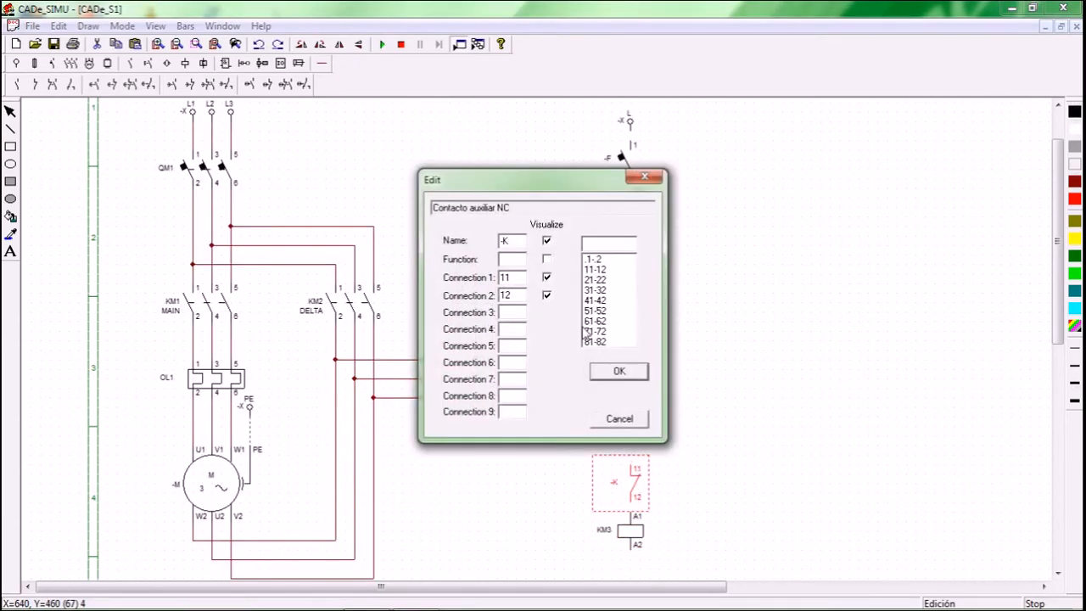
left_click_drag(512, 241, 493, 243)
type("KM2")
left_click(619, 371)
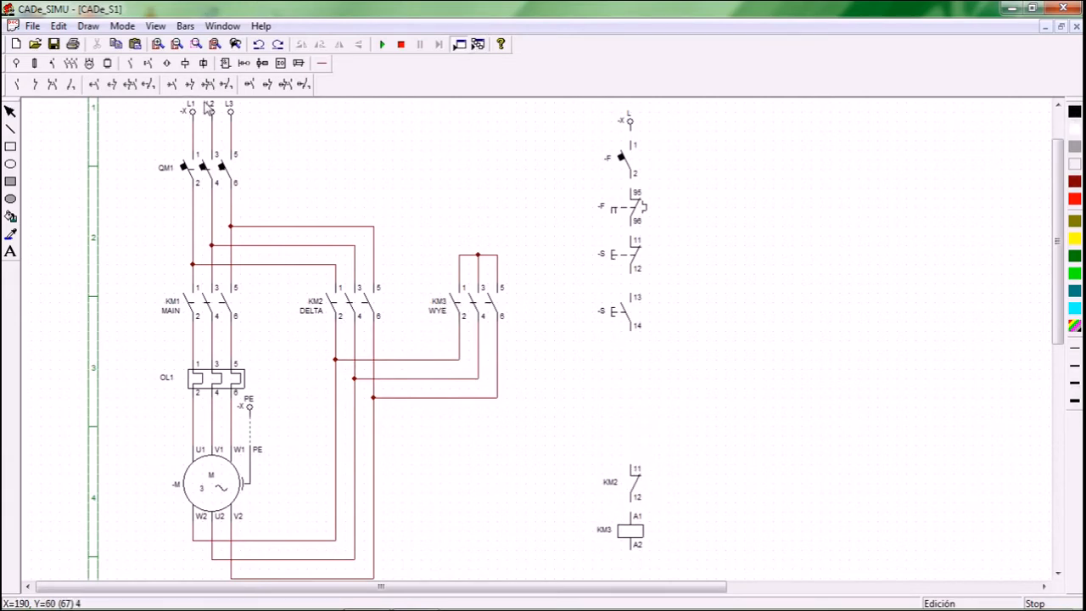
Step: Place a normally closed on-delay timer contact 55-56 above the KM2 contact and connect the whole control column in series with phase wire
left_click(114, 86)
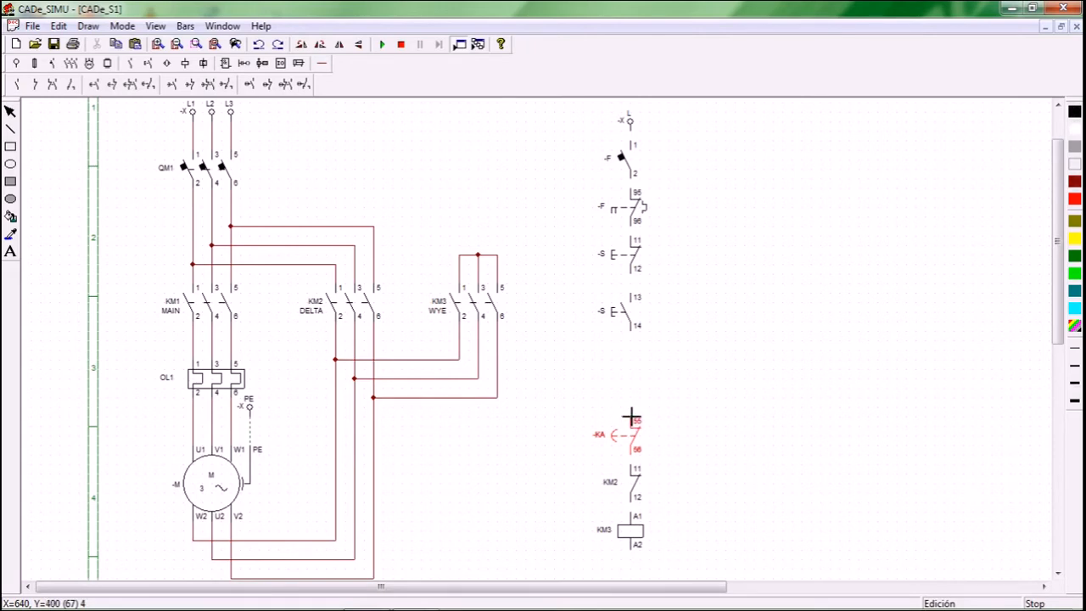
left_click(631, 418)
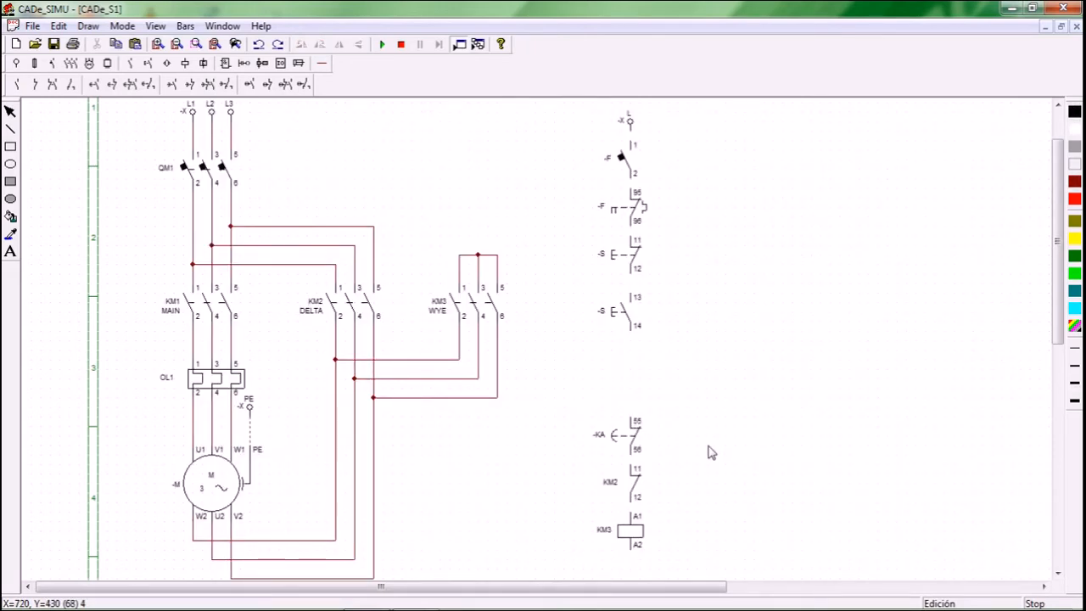
left_click(322, 66)
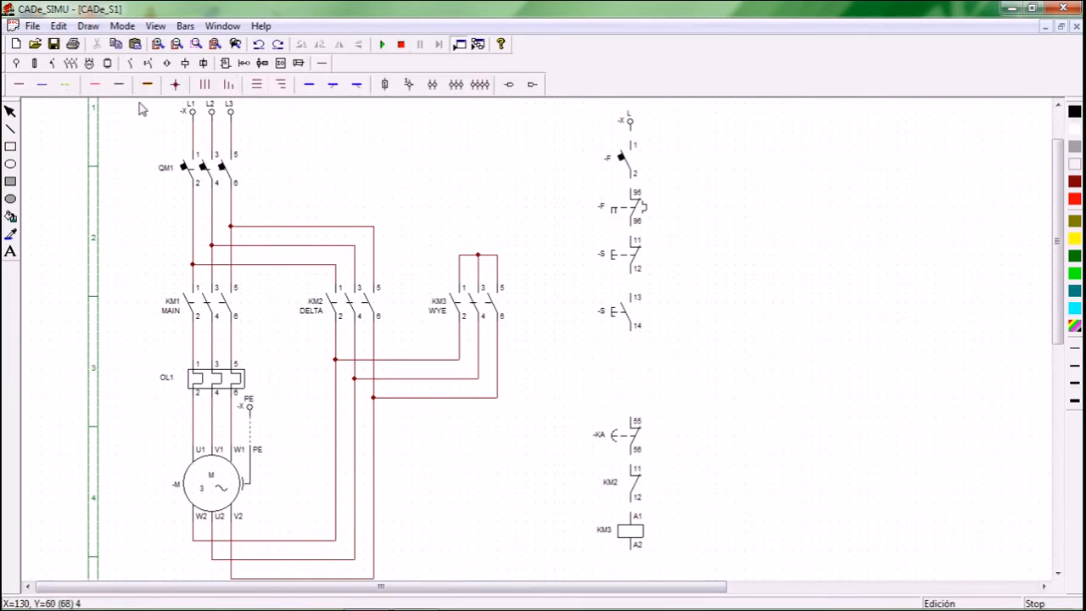
left_click(19, 86)
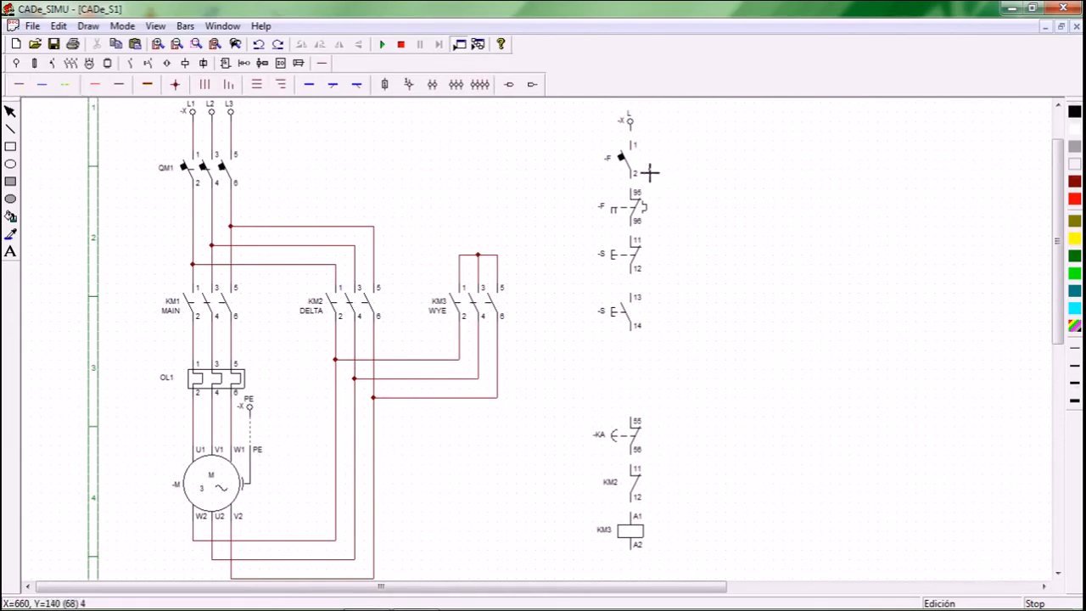
left_click_drag(639, 135, 638, 192)
left_click_drag(636, 232, 638, 415)
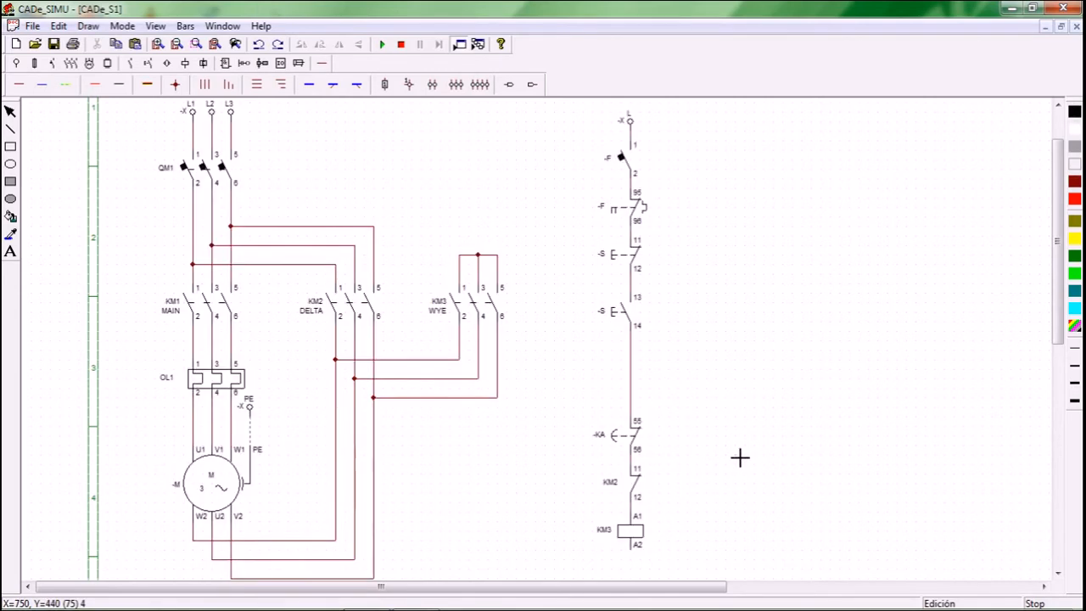
Step: Name the normally closed timer contact 55-56 KA1
double_click(620, 441)
left_click_drag(514, 243, 463, 246)
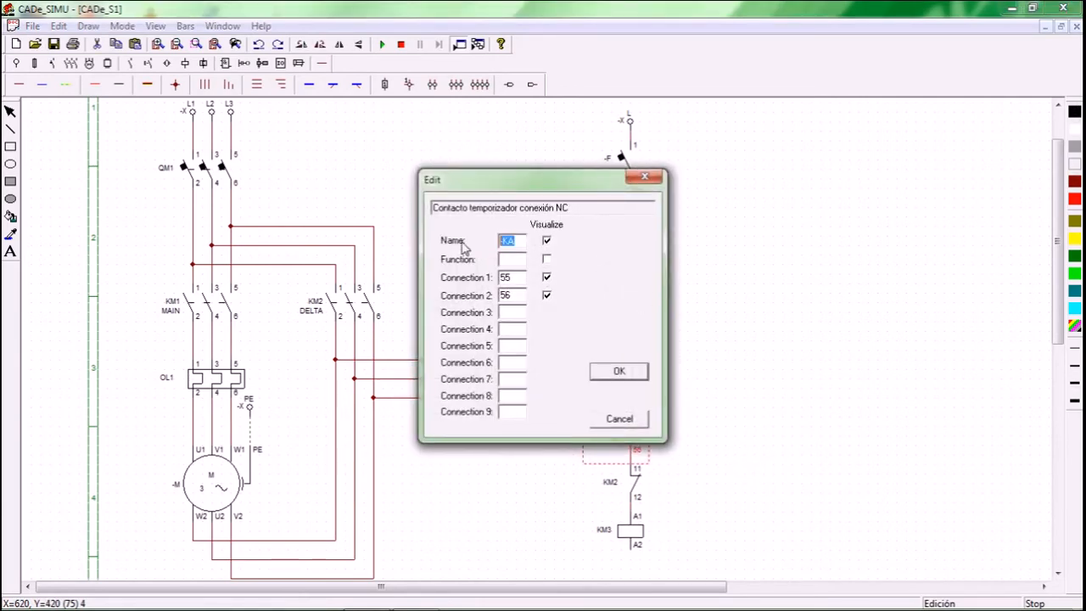
type("KA")
left_click(632, 376)
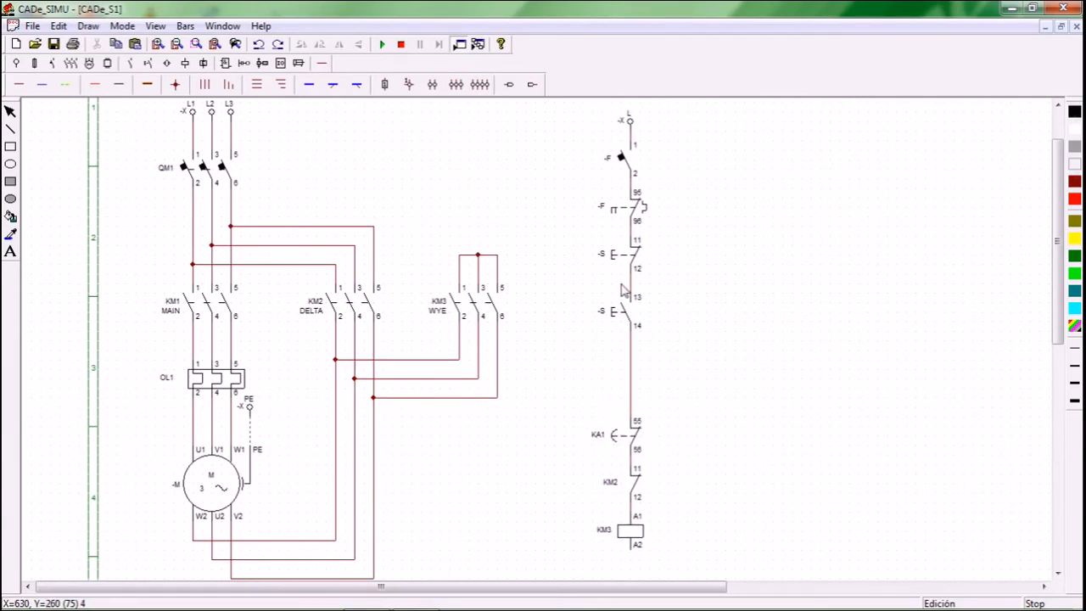
Step: Name the normally open pushbutton S2 and give it the function text START, shown in the drawing
double_click(620, 314)
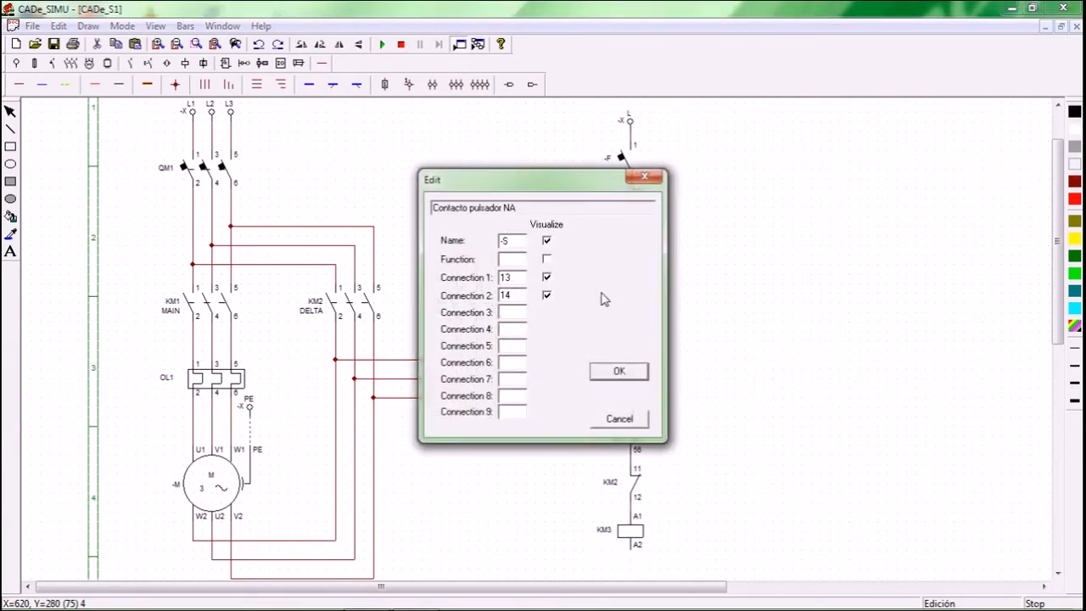
left_click_drag(518, 240, 474, 238)
type("SSTART")
left_click(546, 260)
left_click(613, 369)
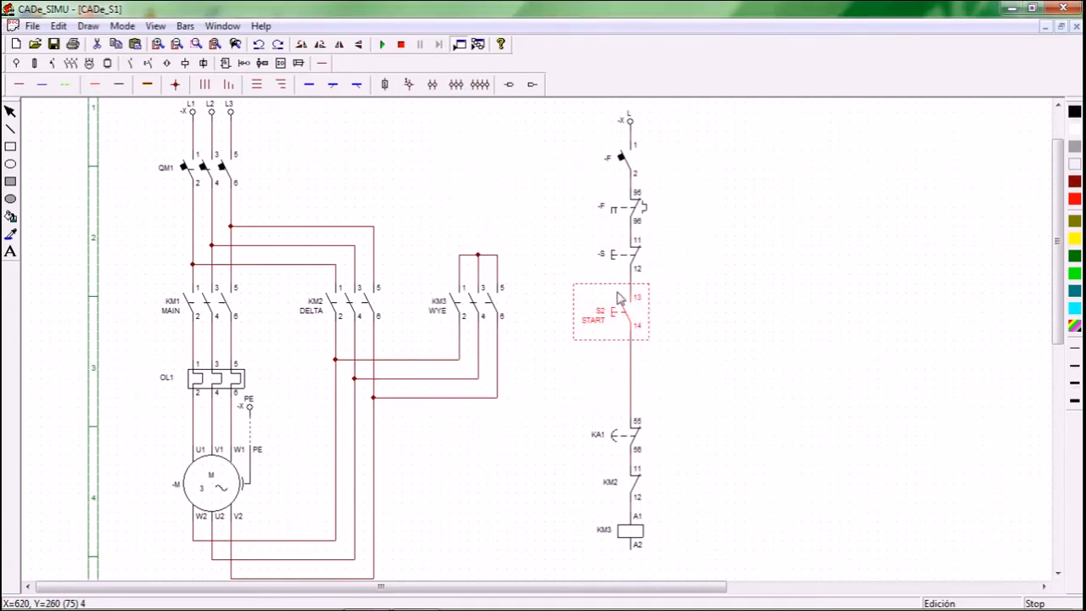
Step: Name the normally closed pushbutton S1 and give it the function text STOP, shown in the drawing
left_click(626, 274)
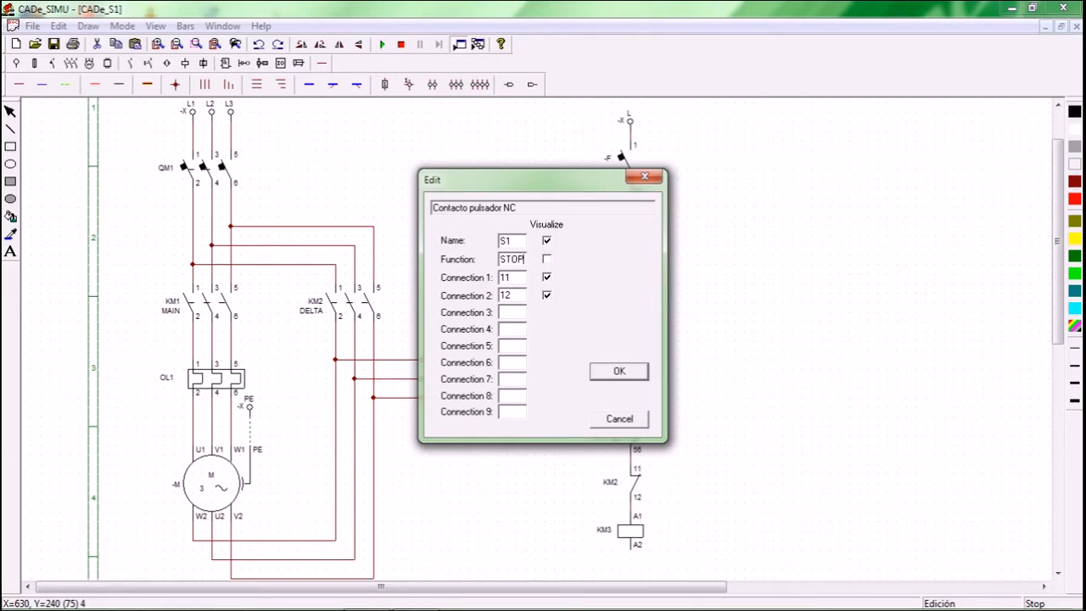
left_click(546, 259)
left_click(619, 372)
Step: Name the overload contact 95-96 OL1 and the control circuit's single-pole breaker QM2
double_click(640, 212)
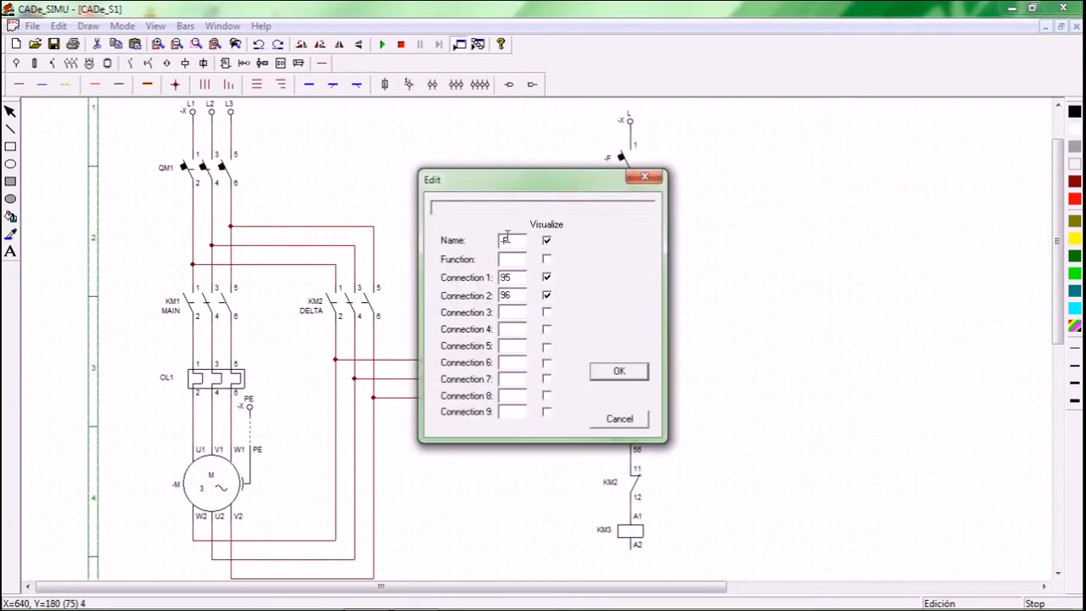
type("OL1")
left_click(620, 373)
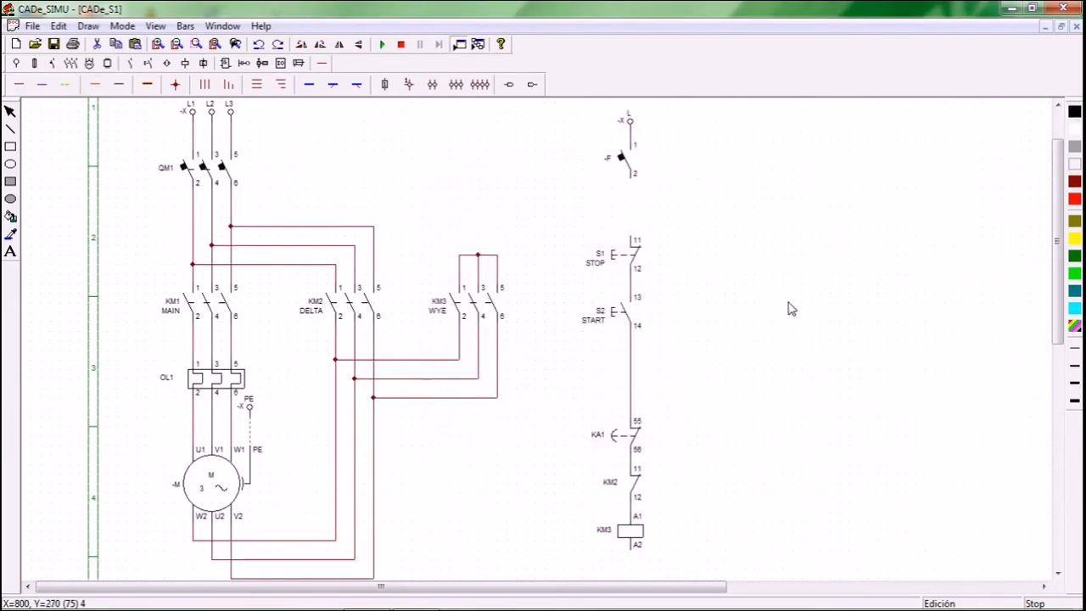
double_click(626, 162)
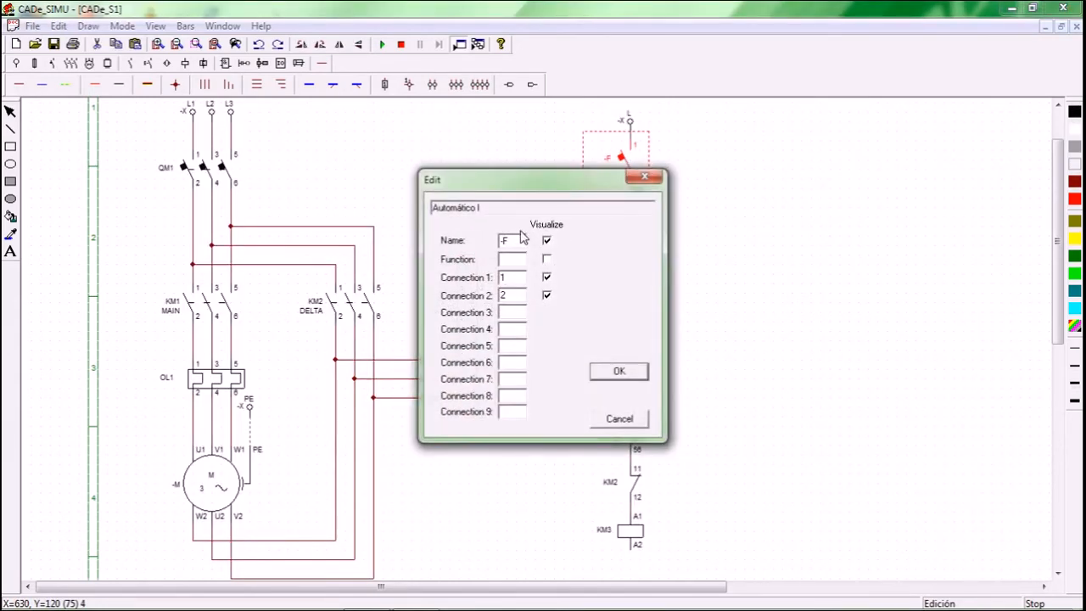
left_click_drag(523, 241, 466, 241)
type("QM2")
left_click(617, 373)
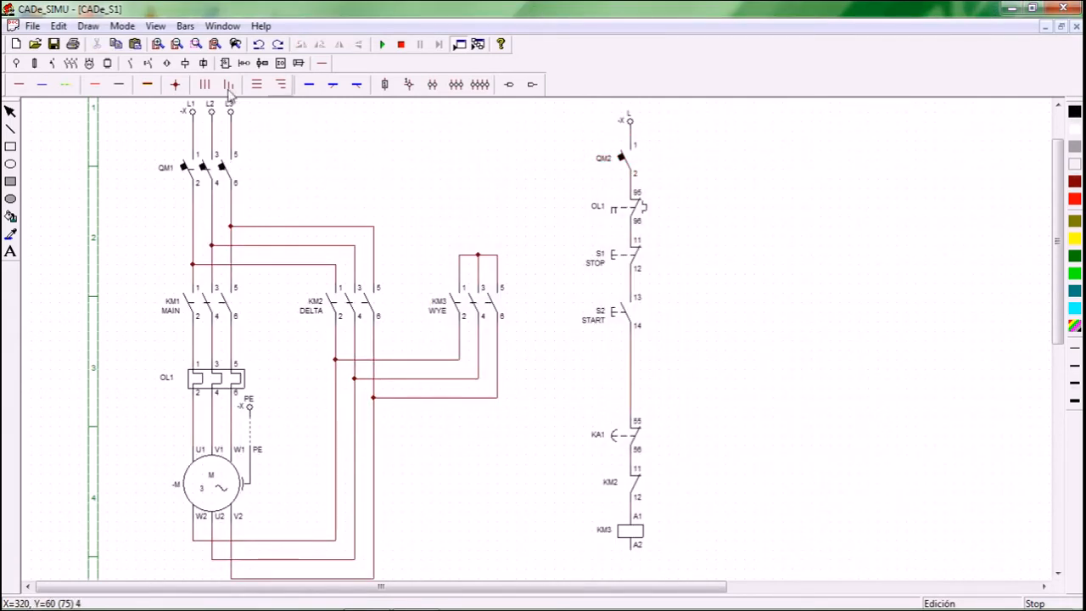
Step: Place an on-delay (connection) timer coil beside the KM3 coil, at the same height
left_click(185, 64)
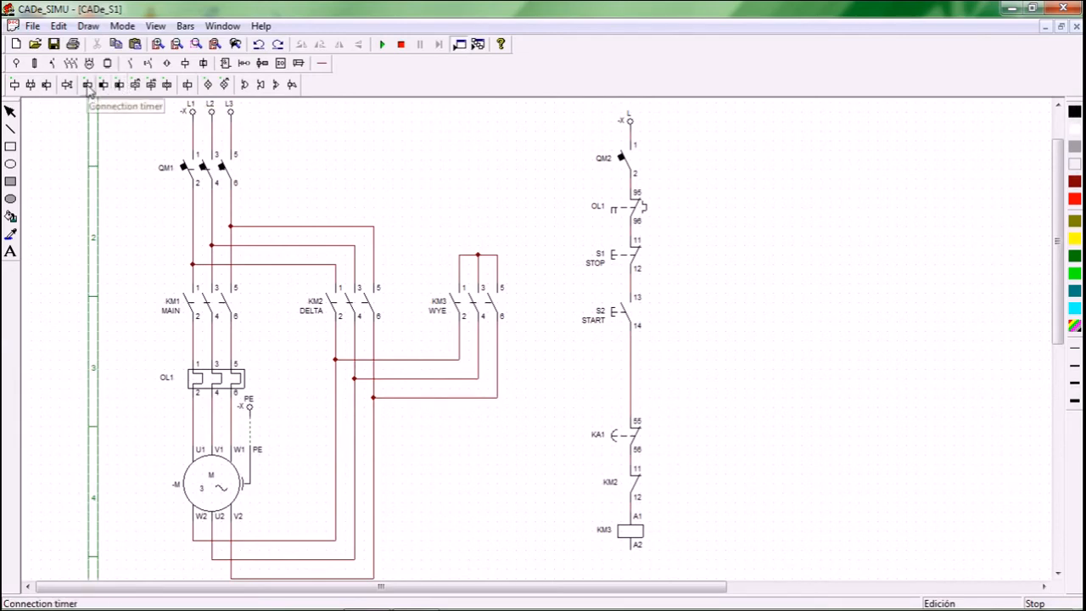
left_click(87, 84)
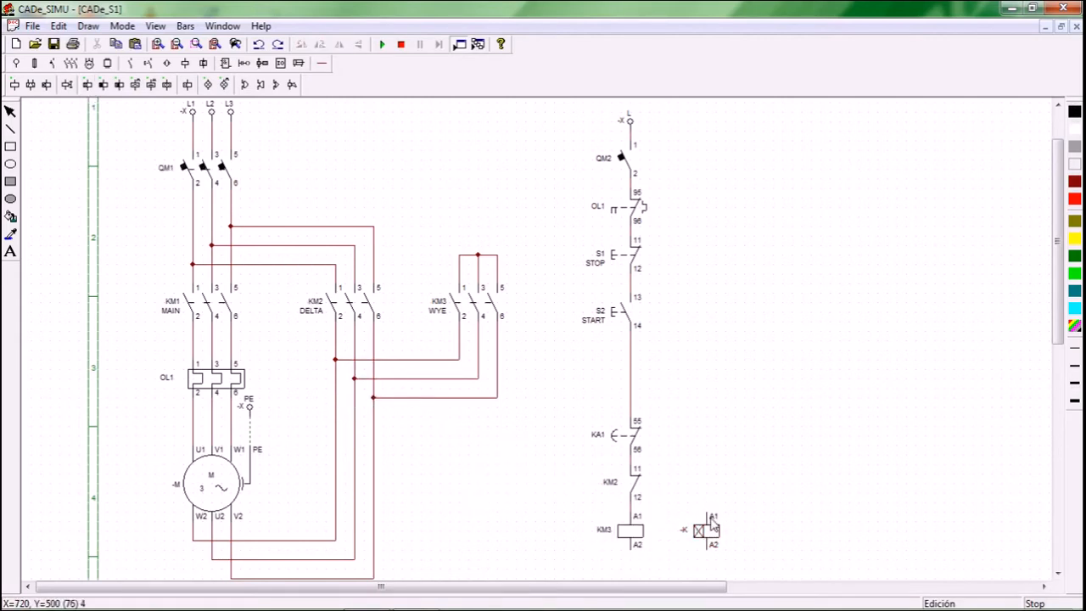
left_click(709, 517)
Step: Name the timer coil KA1 and set its delay to 5 seconds
double_click(707, 527)
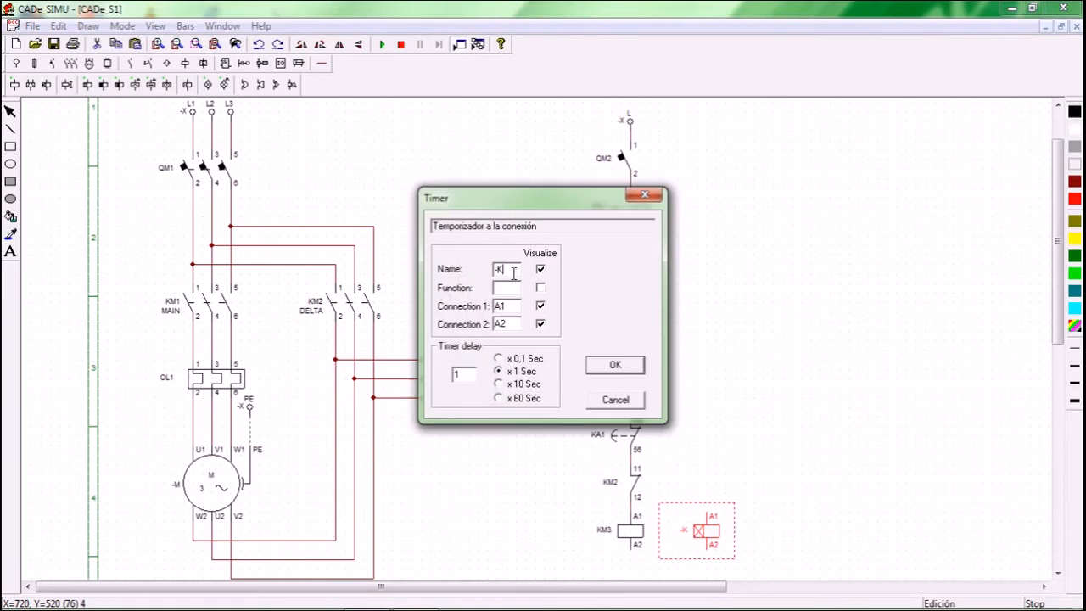
left_click_drag(513, 273, 489, 280)
type("K")
left_click_drag(472, 374, 434, 366)
type("5")
left_click(613, 364)
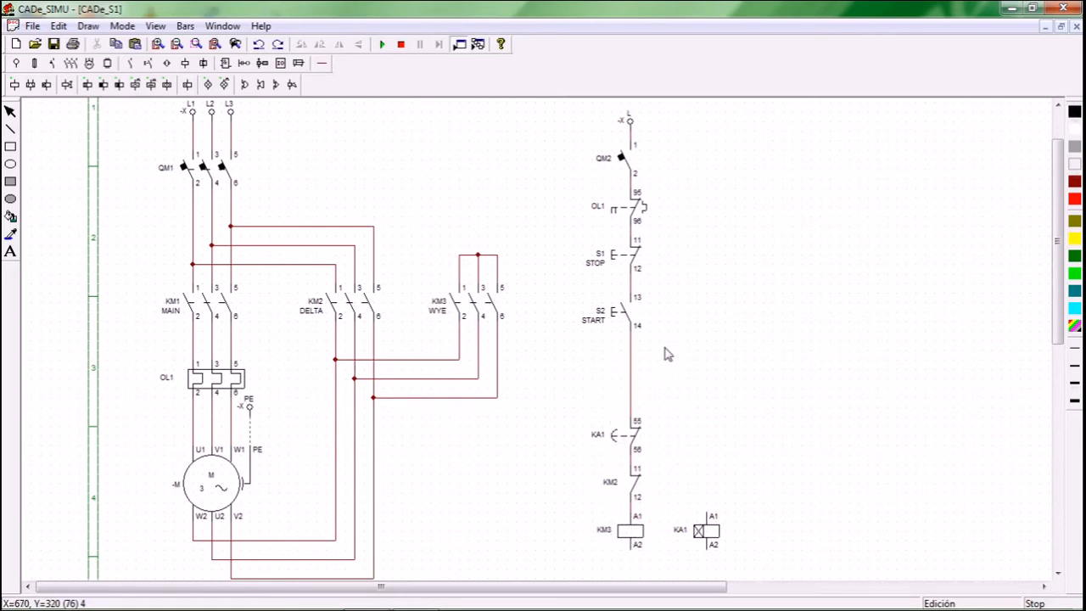
Step: Place a normally open auxiliary contact 13-14 above the KA1 timer coil and wire it between that coil and the line just below S2
left_click(151, 66)
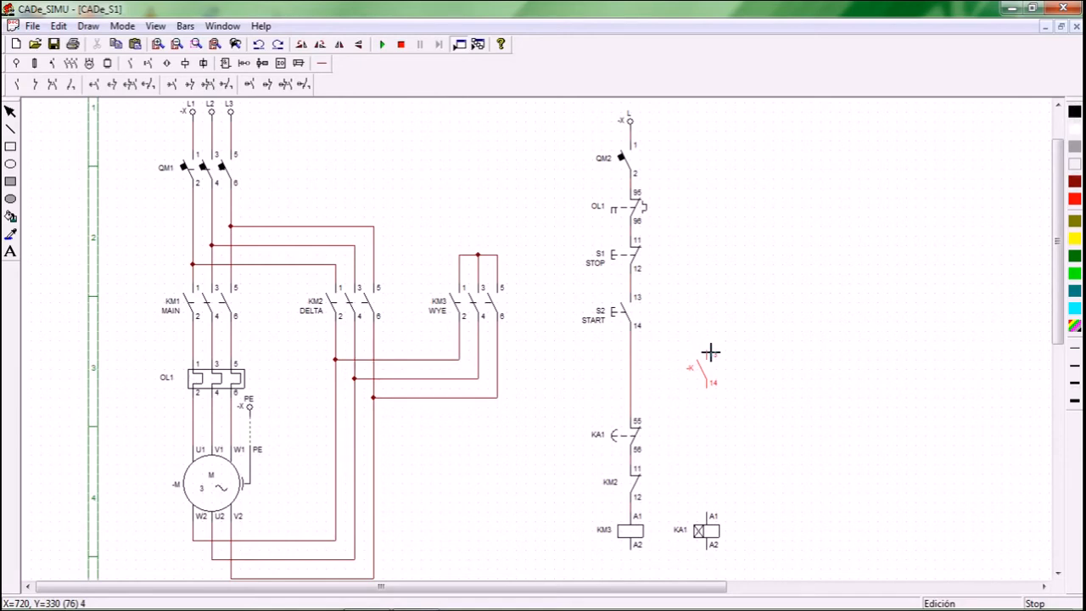
left_click(713, 352)
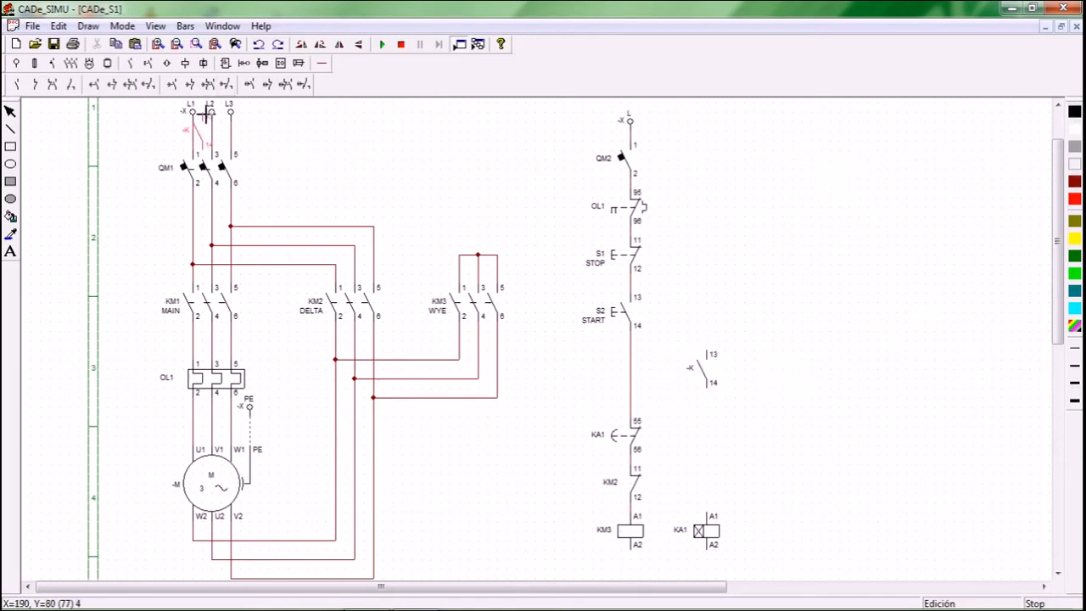
left_click(322, 62)
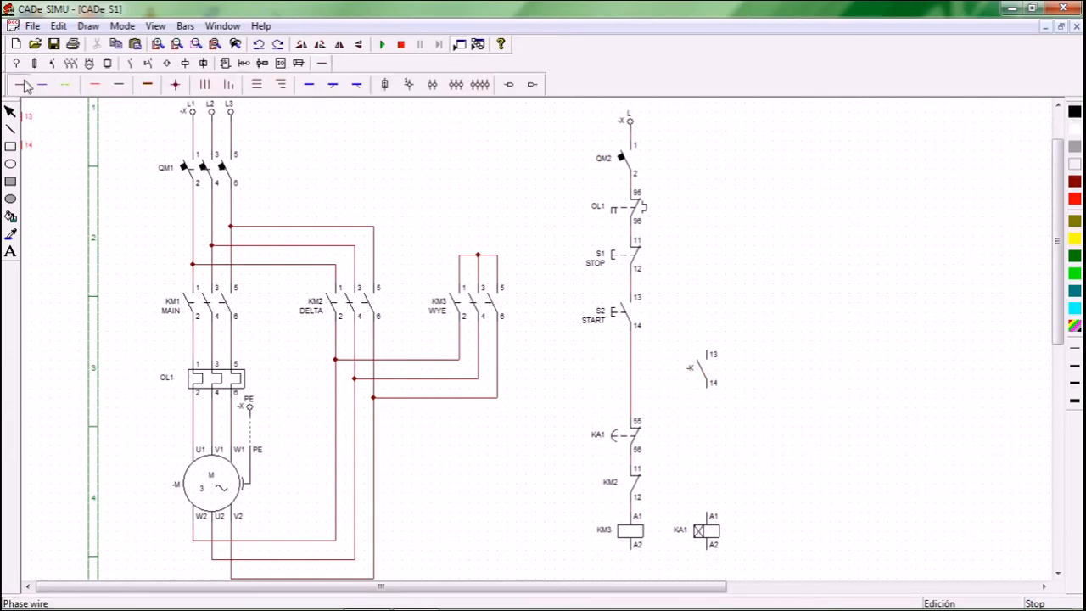
left_click_drag(708, 388, 706, 504)
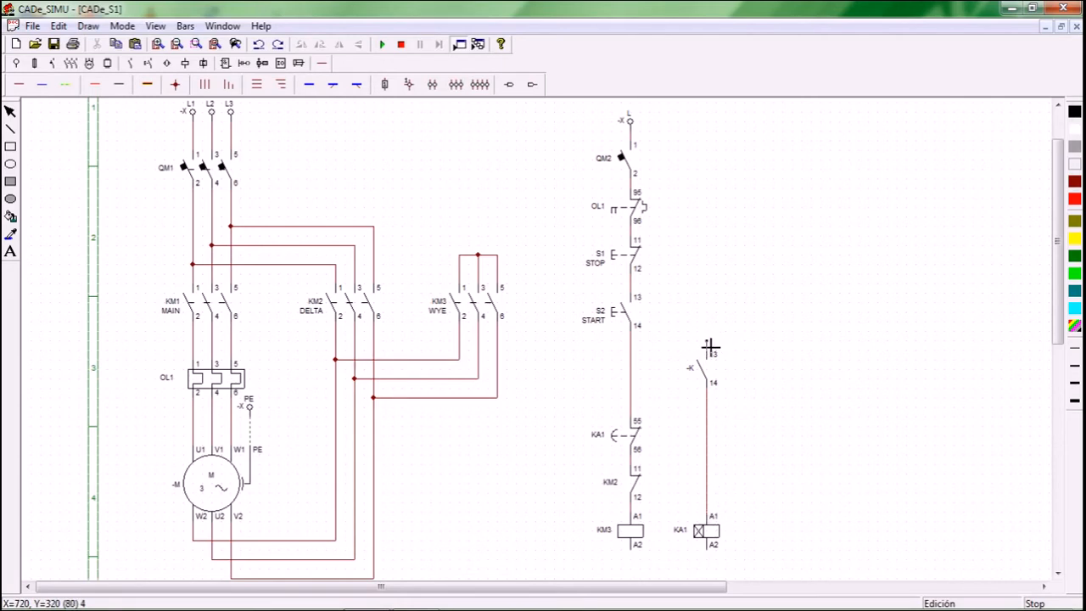
left_click_drag(709, 343, 631, 340)
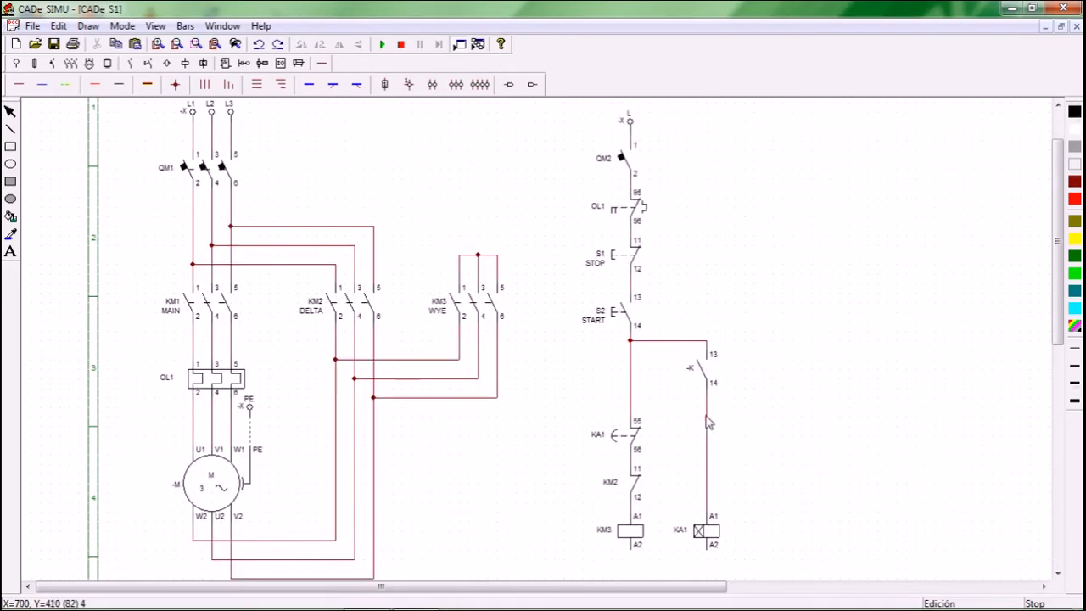
Step: Name the normally open contact 13-14 above the KA1 timer coil KM3
double_click(693, 378)
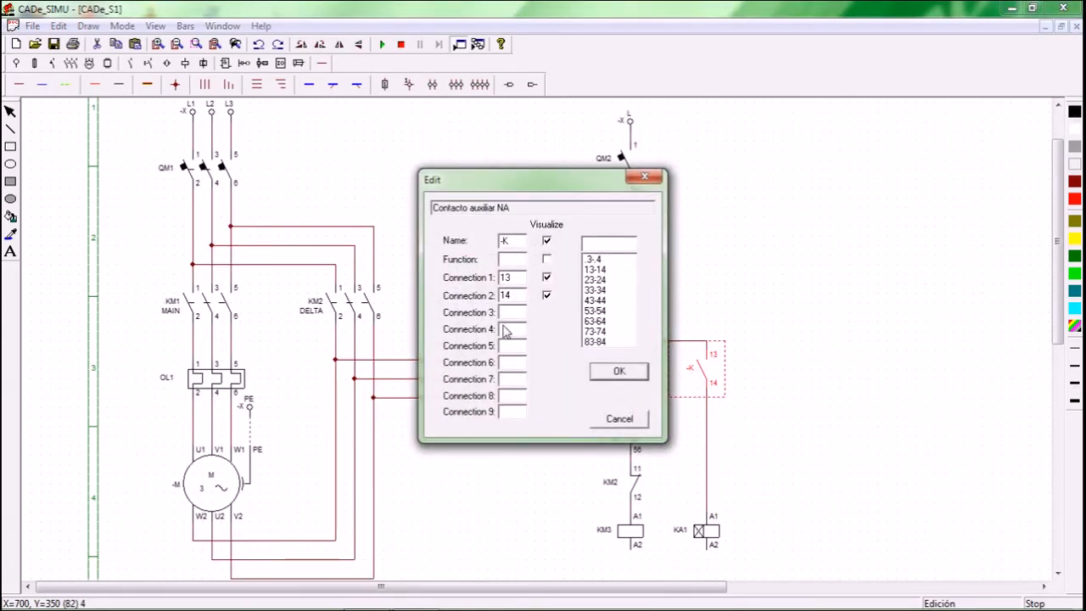
left_click_drag(513, 241, 434, 240)
type("K")
left_click(632, 372)
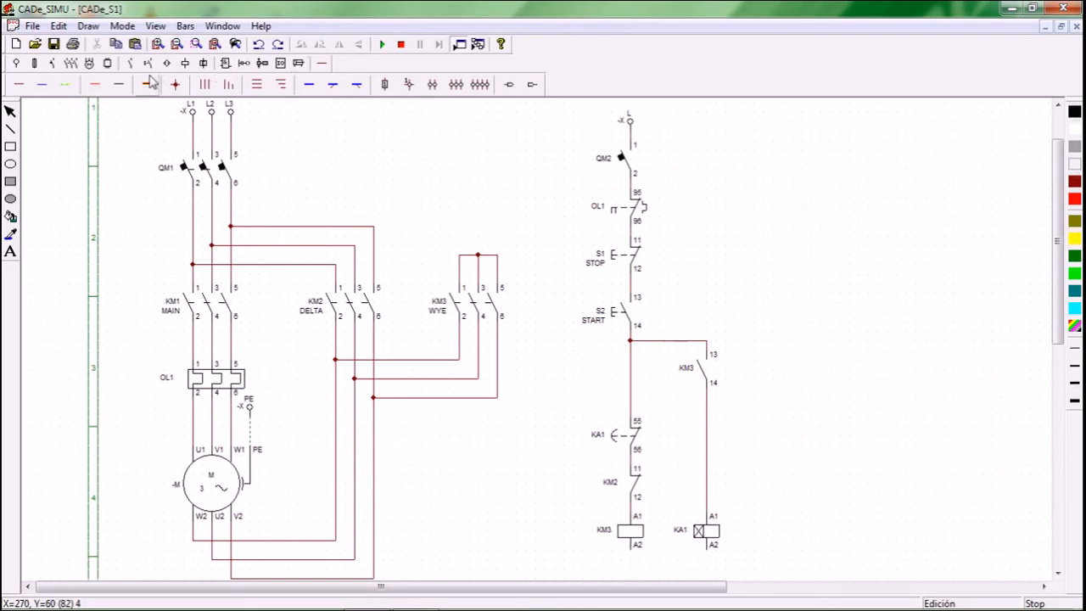
Step: Place a monostable coil beside the KA1 timer coil, at the same height, and name it KM1
left_click(185, 63)
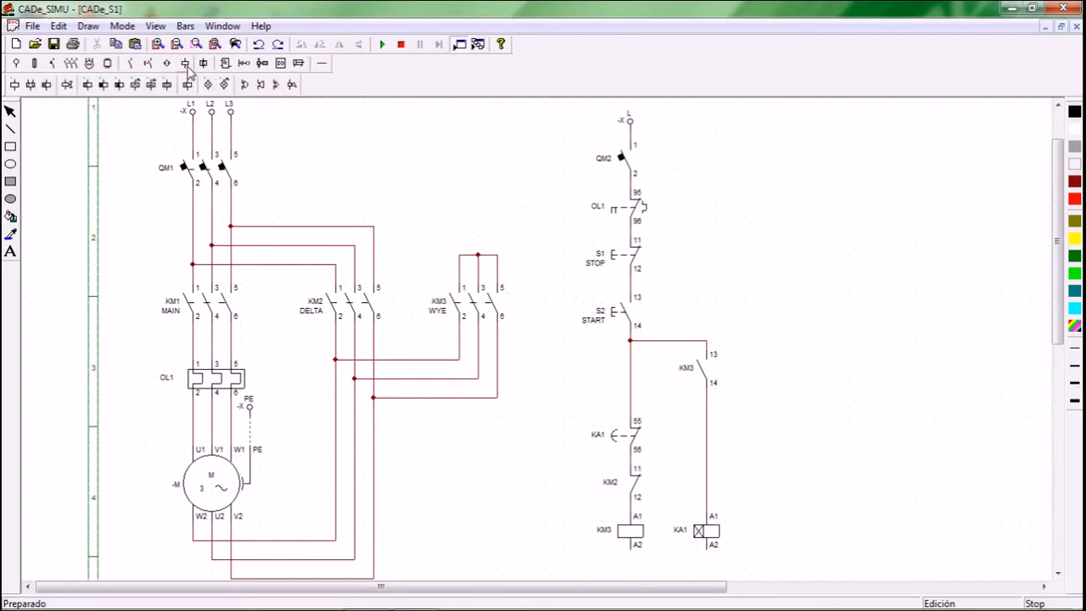
left_click(16, 85)
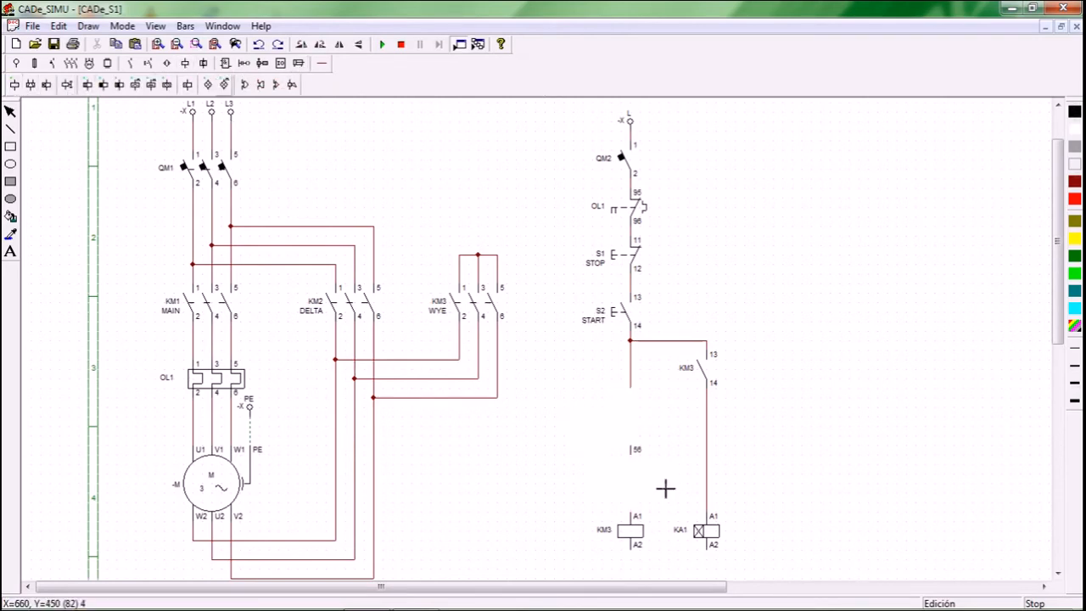
left_click(779, 514)
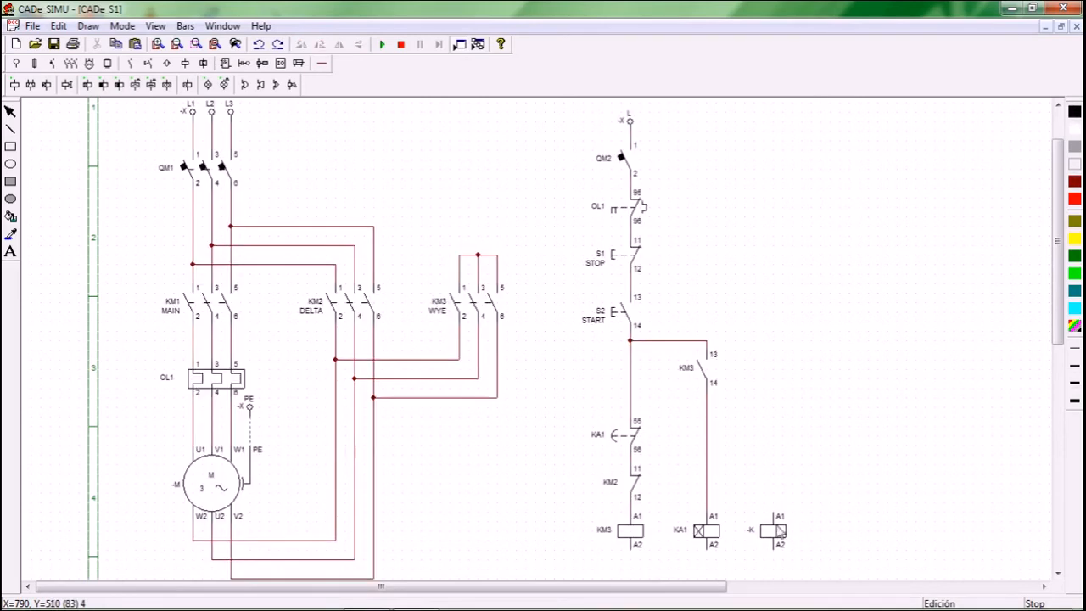
double_click(776, 531)
left_click_drag(518, 241, 454, 240)
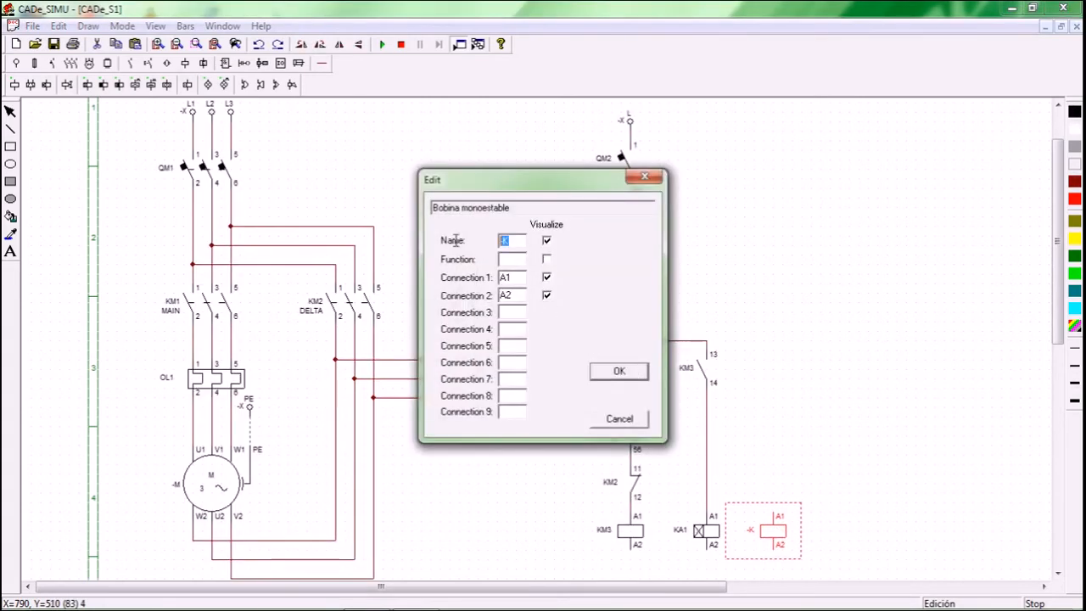
type("KM1")
left_click(619, 371)
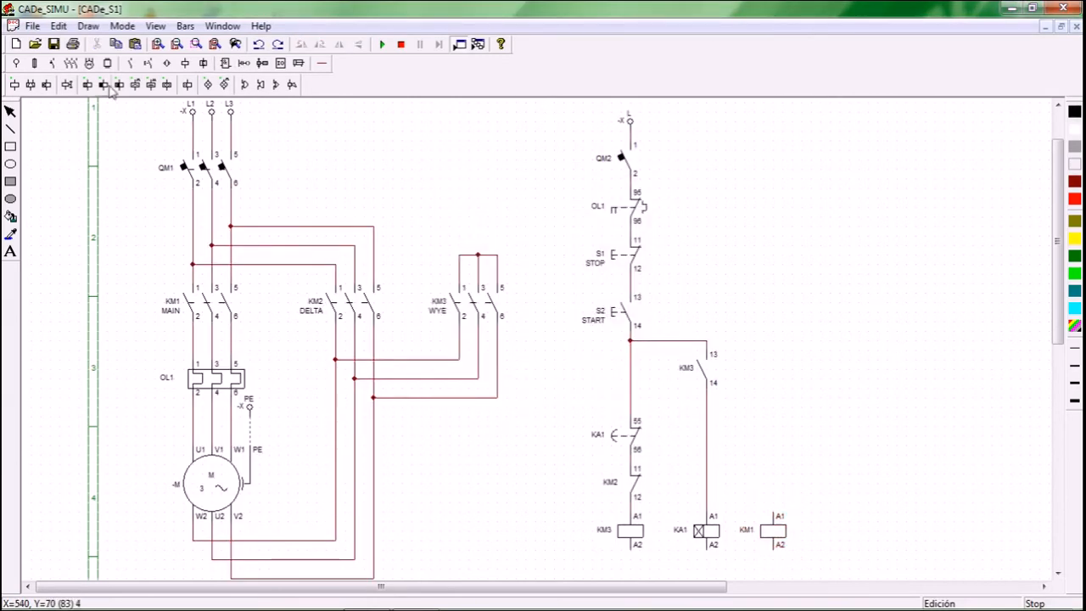
Step: Wire the KM1 coil's A1 terminal up and across to the line just below the KM3 contact 13-14
left_click(322, 63)
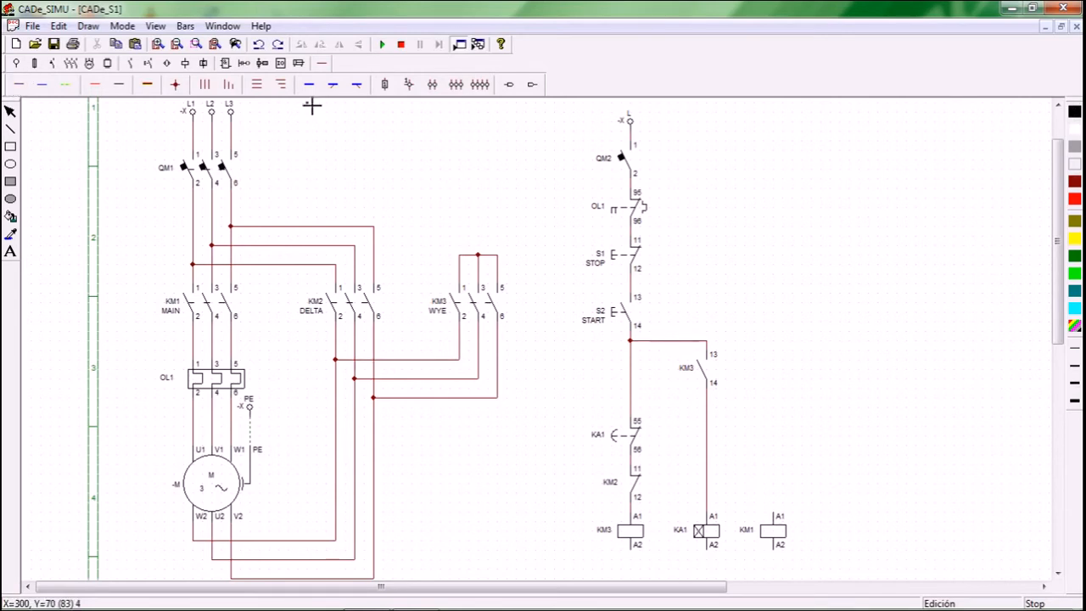
left_click_drag(776, 512, 772, 408)
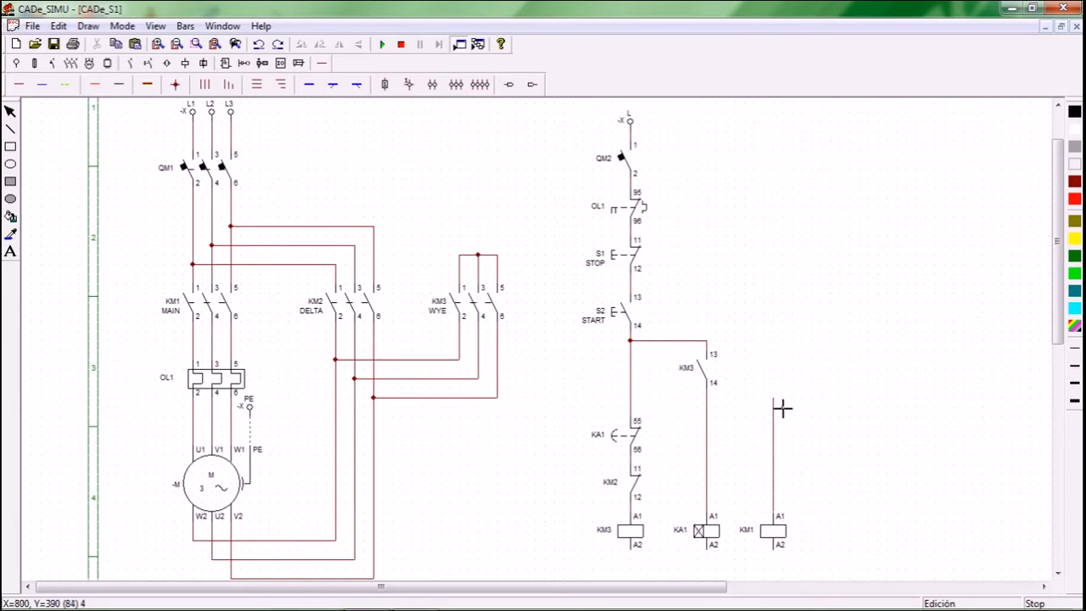
left_click_drag(775, 405, 711, 405)
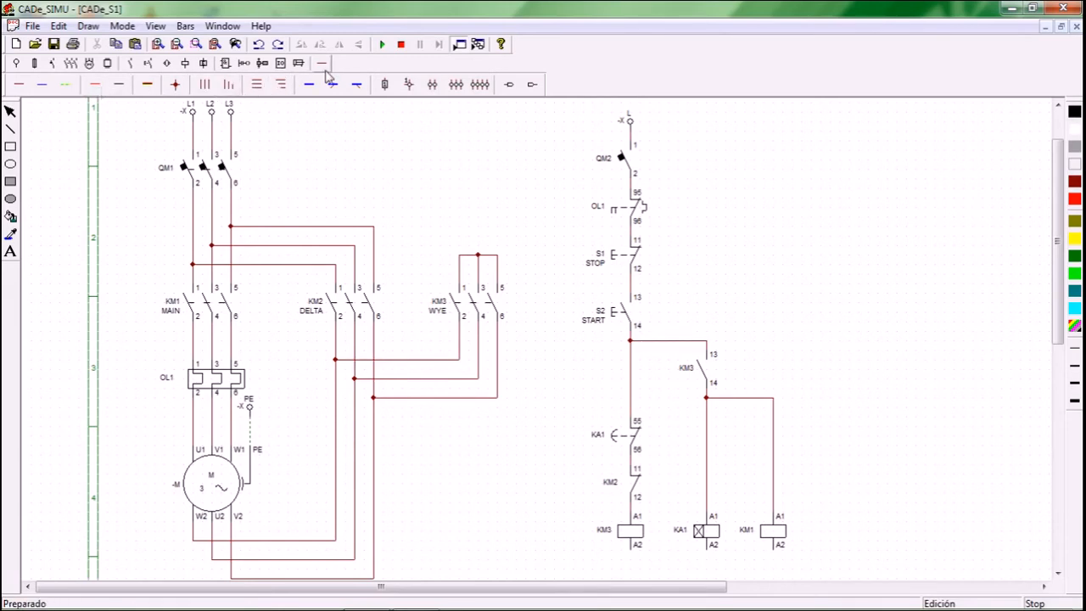
Step: Place a normally open auxiliary contact 13-14 above the KM1 coil's line and wire its upper end to the line between S1 and S2
left_click(130, 64)
left_click(19, 85)
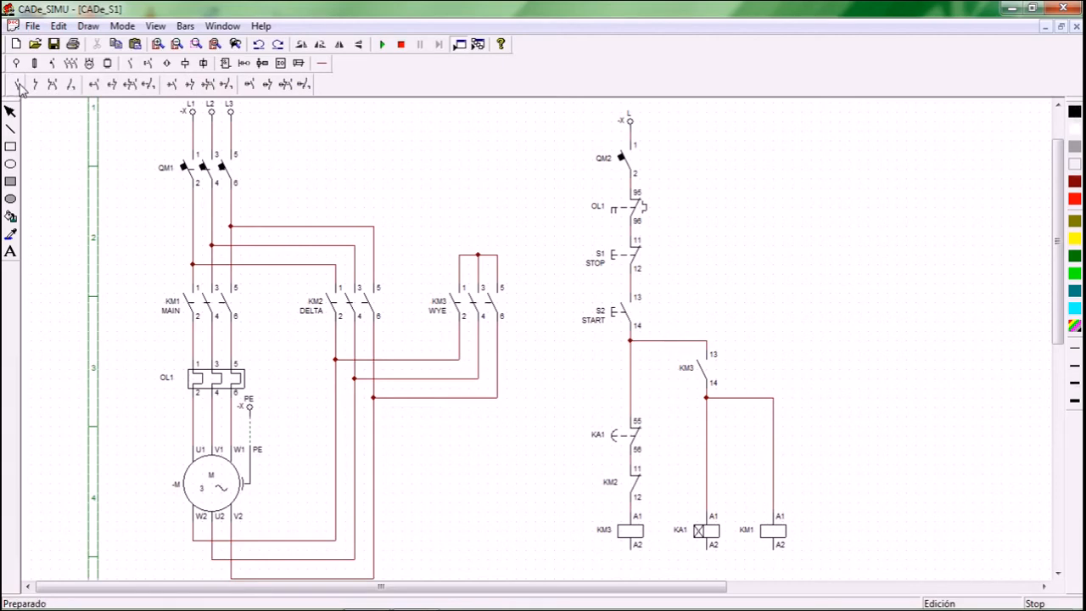
left_click(777, 354)
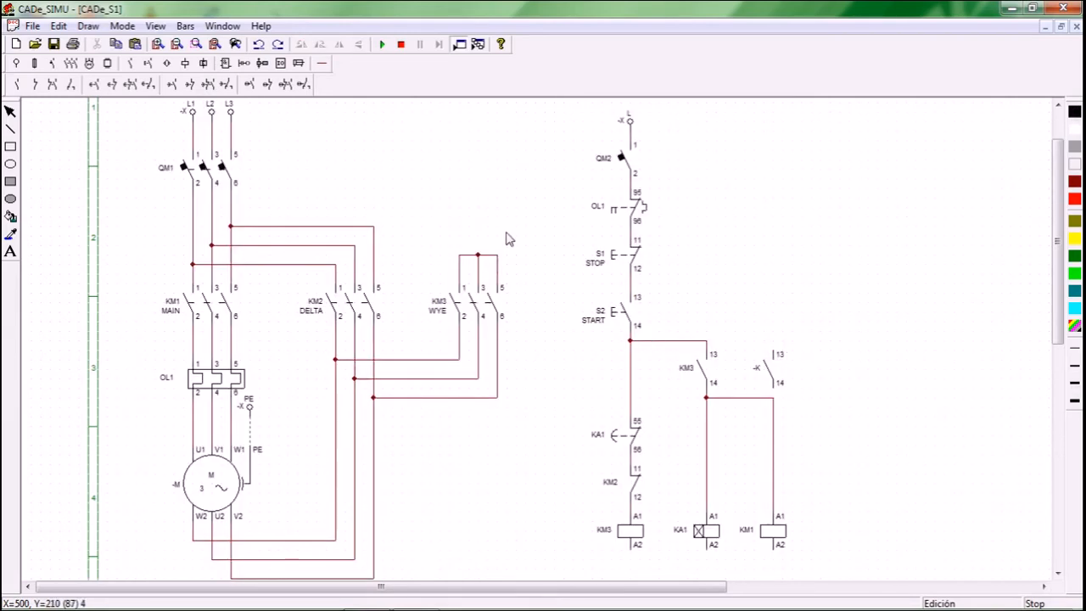
left_click(322, 67)
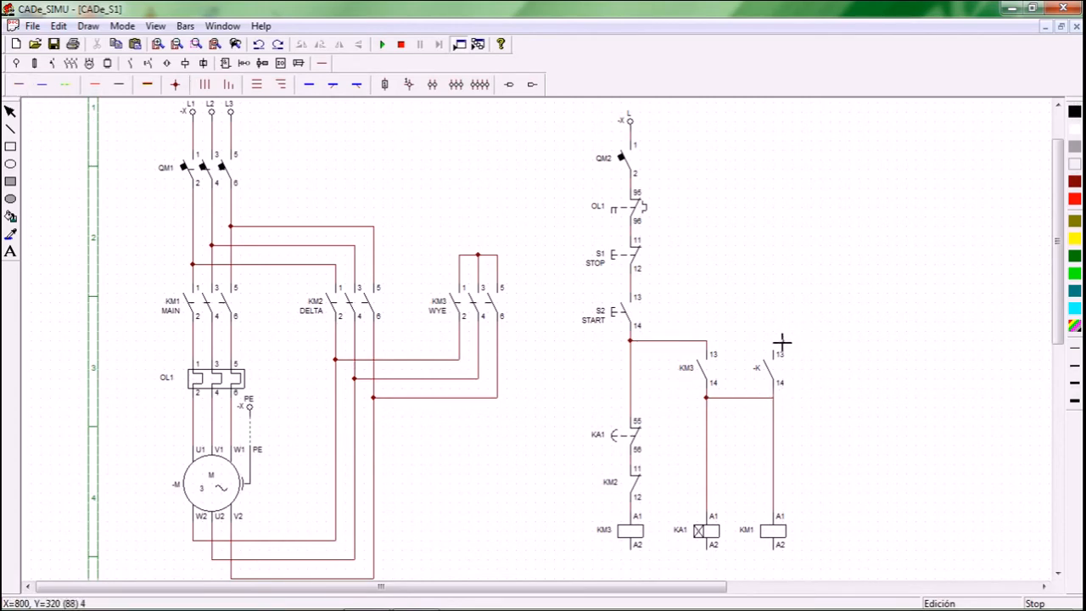
left_click_drag(778, 353, 774, 296)
left_click_drag(774, 295, 632, 285)
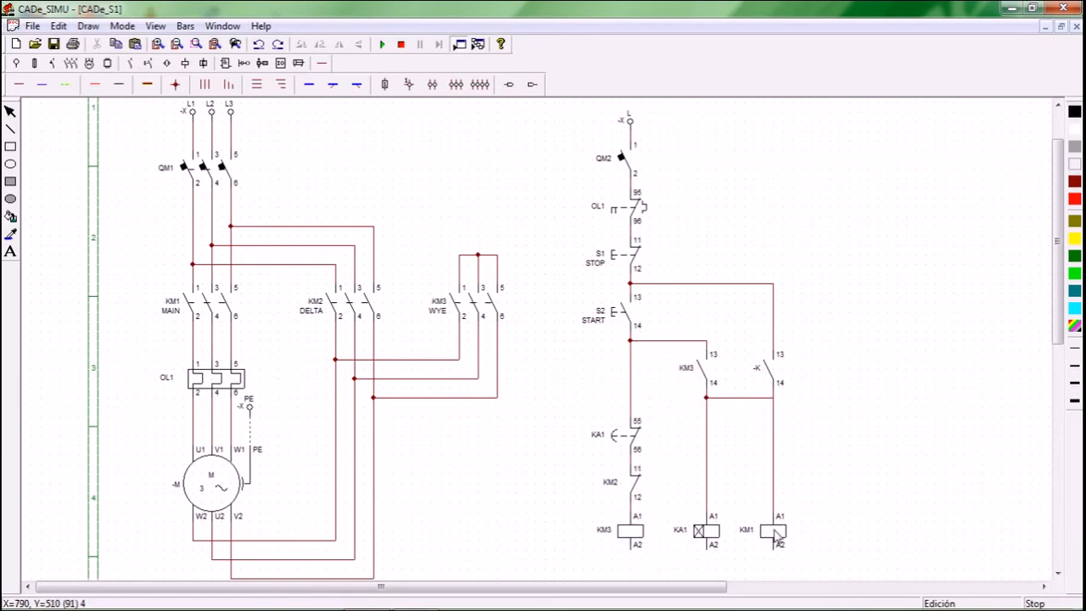
Step: Name the normally open contact above the KM1 coil KM1 and add a connection node at the wire corner just below it
double_click(772, 378)
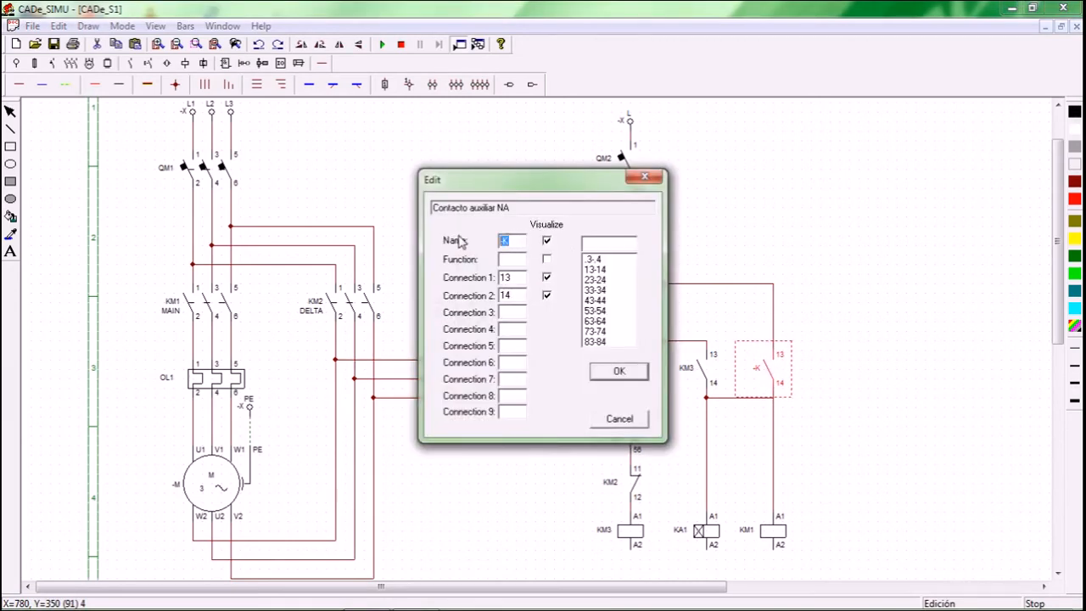
type("KM1")
left_click(618, 371)
left_click(833, 328)
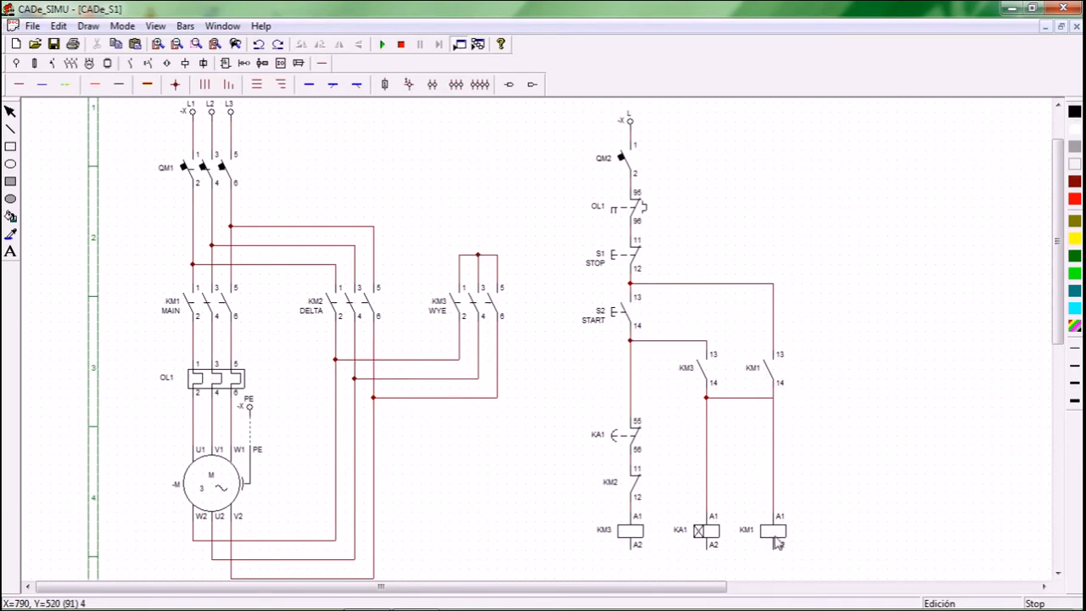
left_click(174, 84)
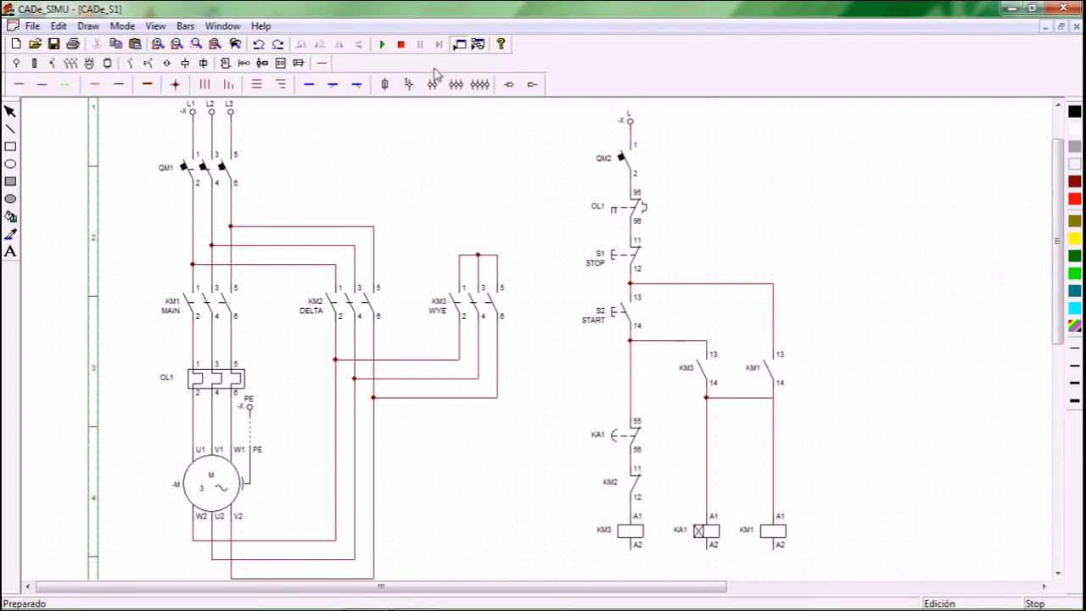
left_click(777, 403)
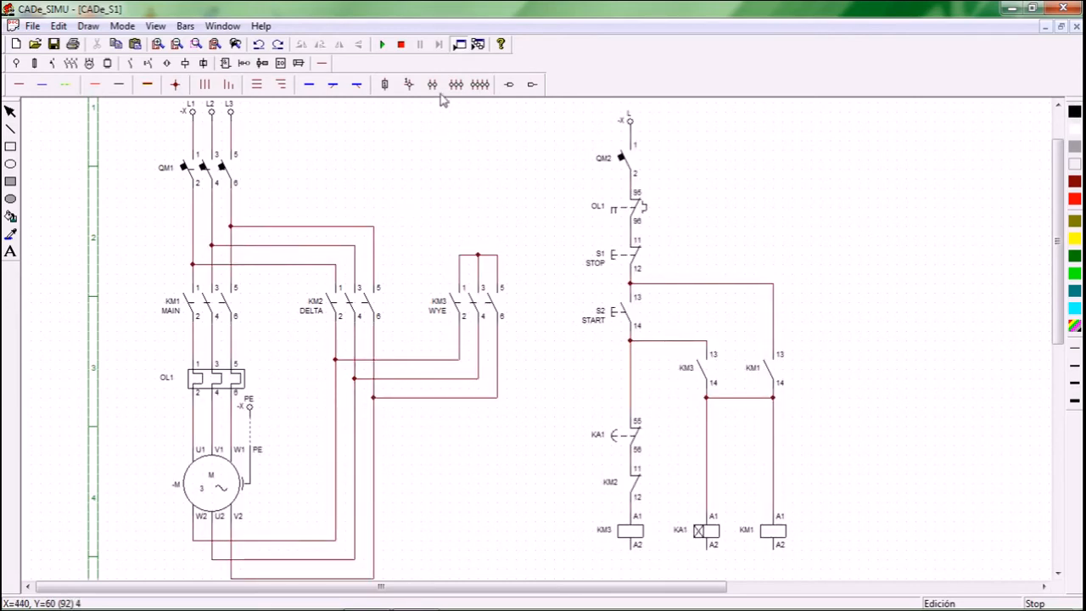
Step: Place a monostable coil beside the KM1 coil, at the same height, and name it KM2
left_click(185, 65)
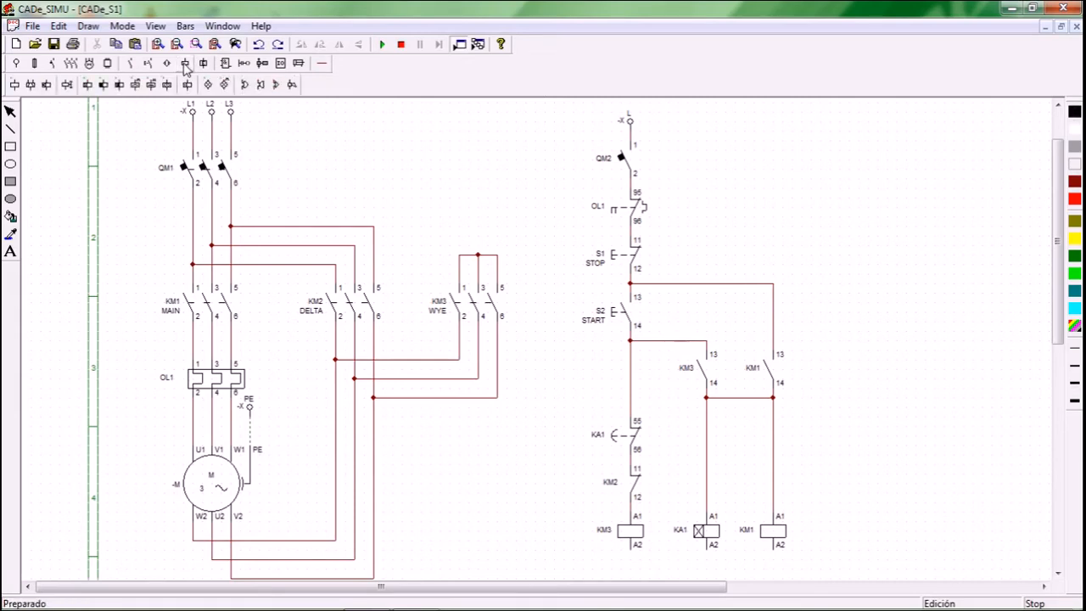
left_click(16, 84)
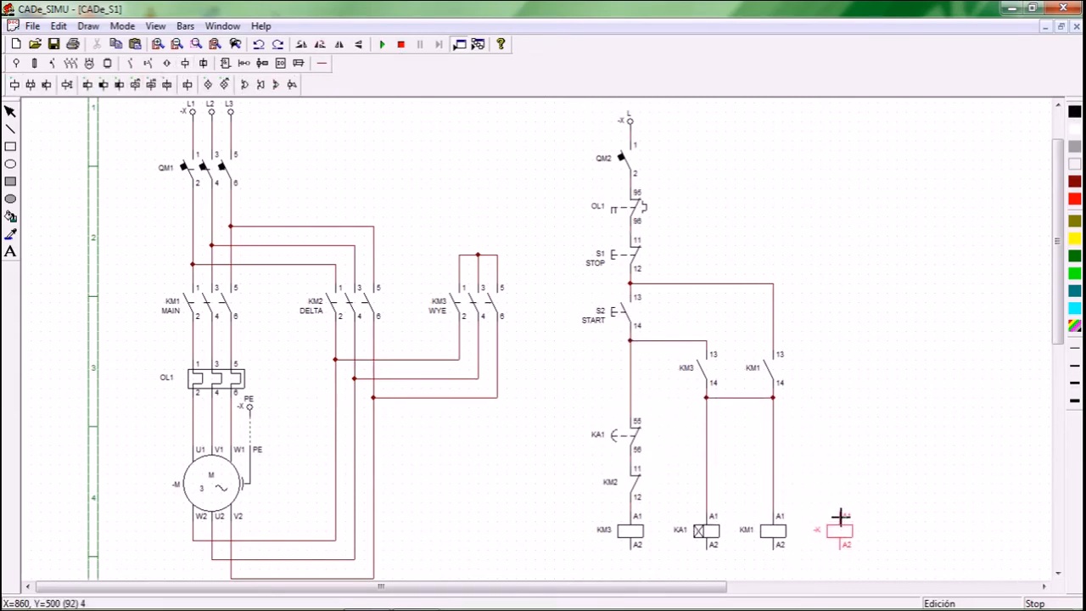
left_click(840, 515)
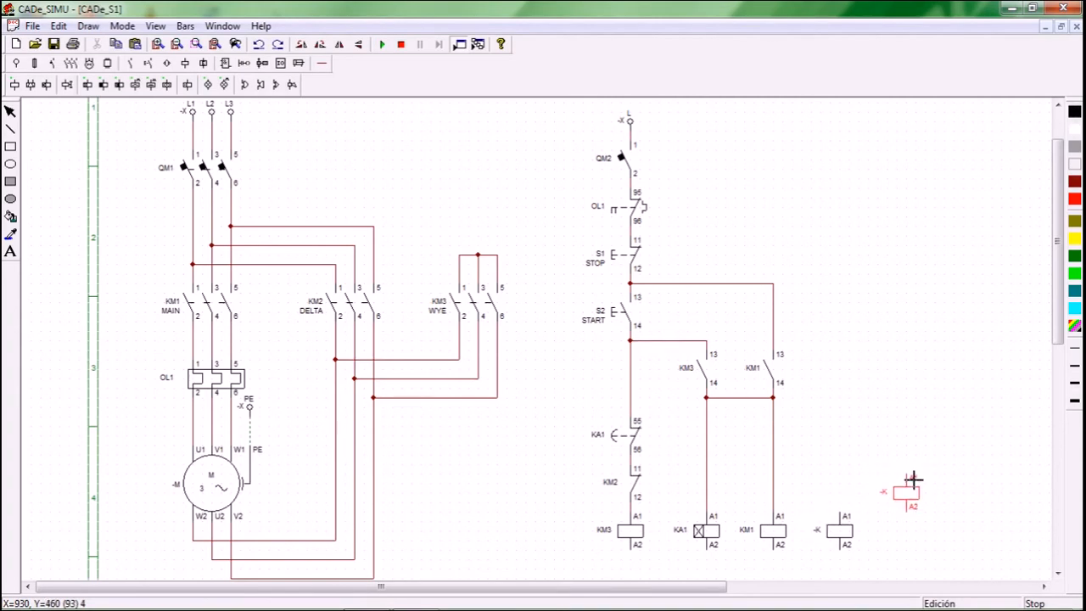
right_click(912, 481)
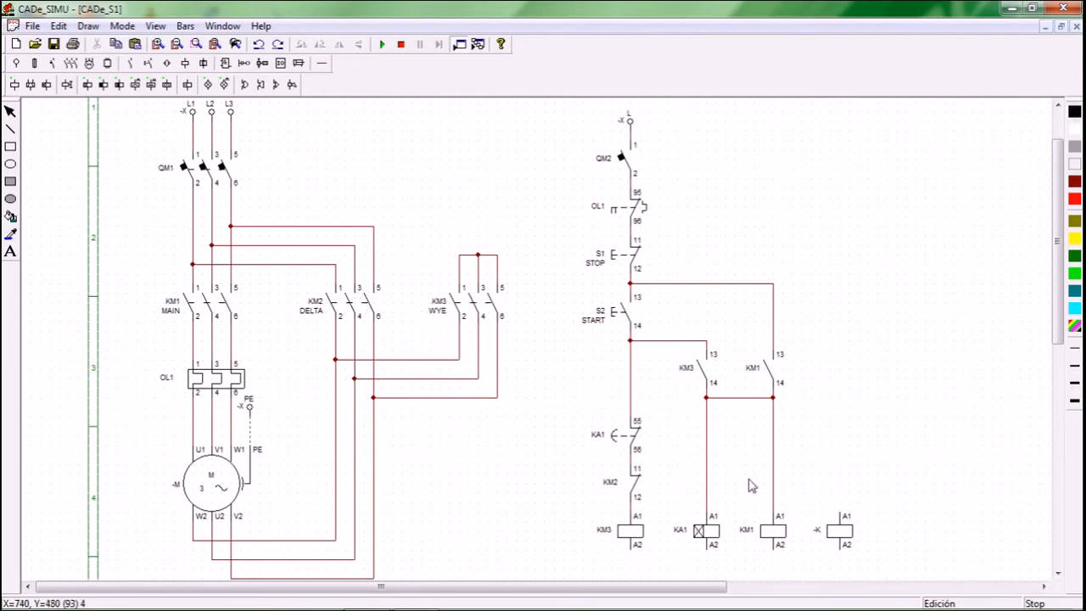
double_click(838, 531)
left_click_drag(514, 240, 488, 246)
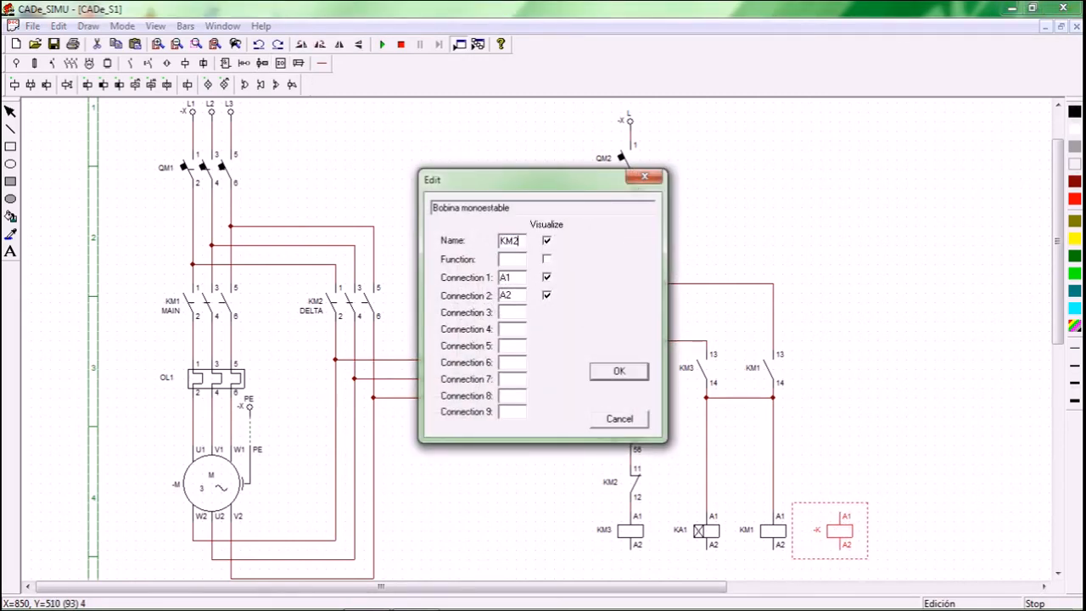
type("KM2")
left_click(617, 371)
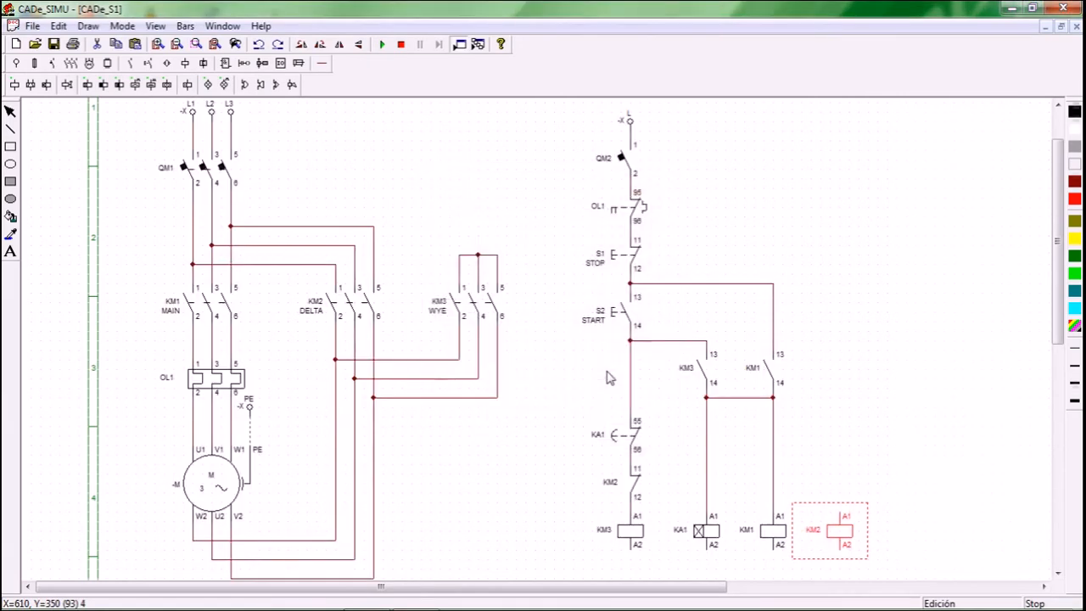
left_click(861, 343)
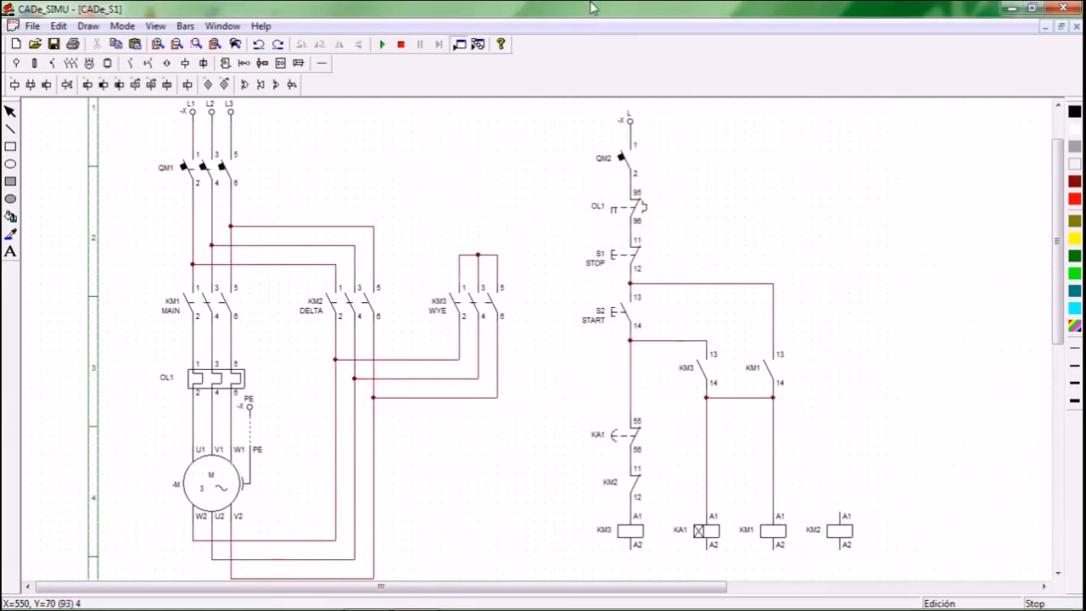
Step: Place a normally closed auxiliary contact 11-12 directly above the KM2 coil and name it KM3
left_click(132, 63)
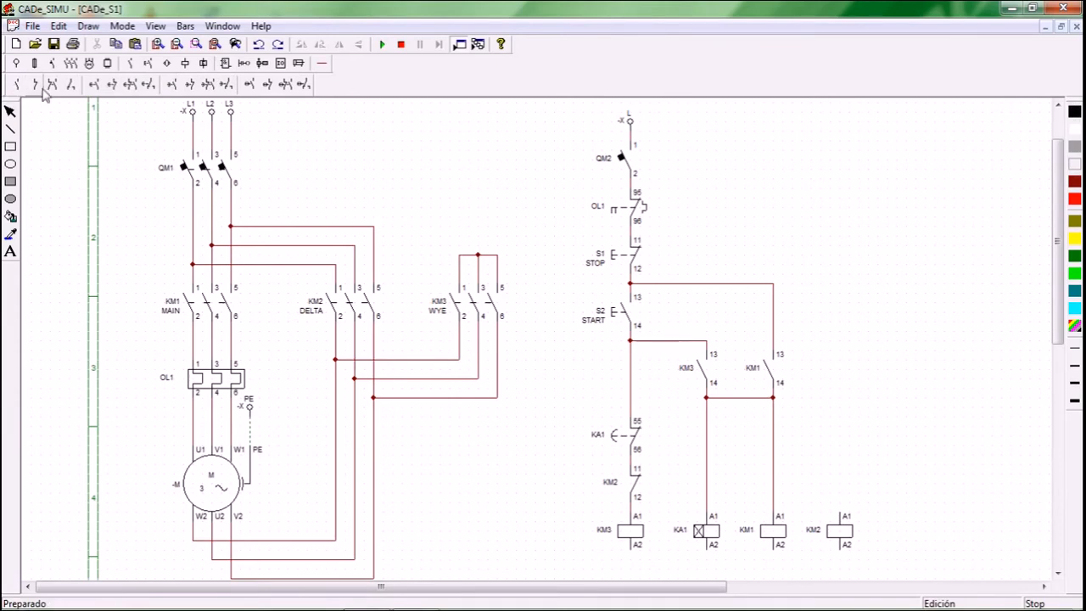
left_click(35, 84)
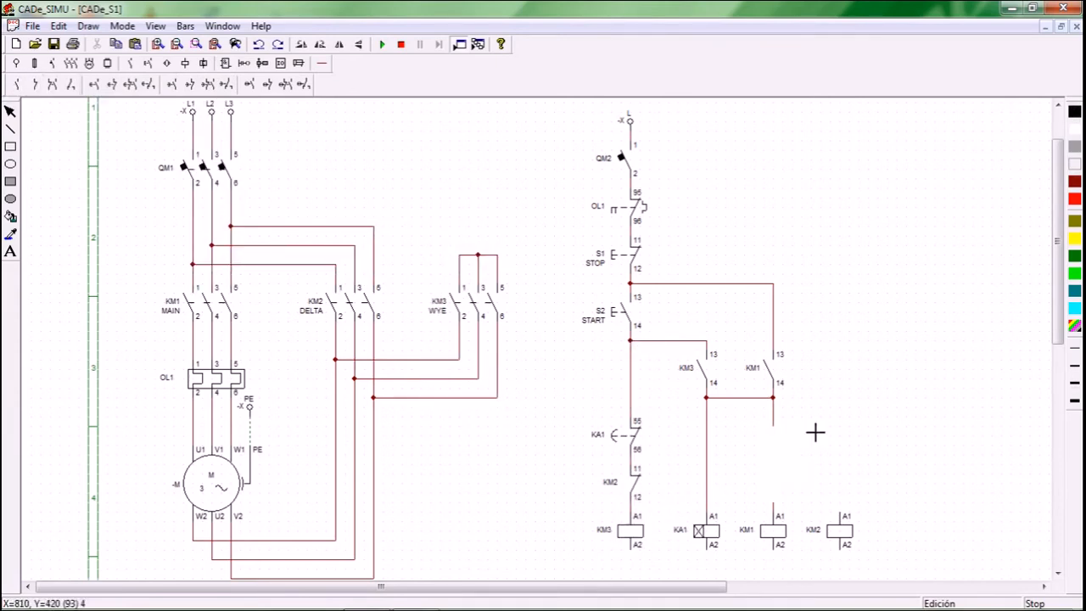
left_click(840, 468)
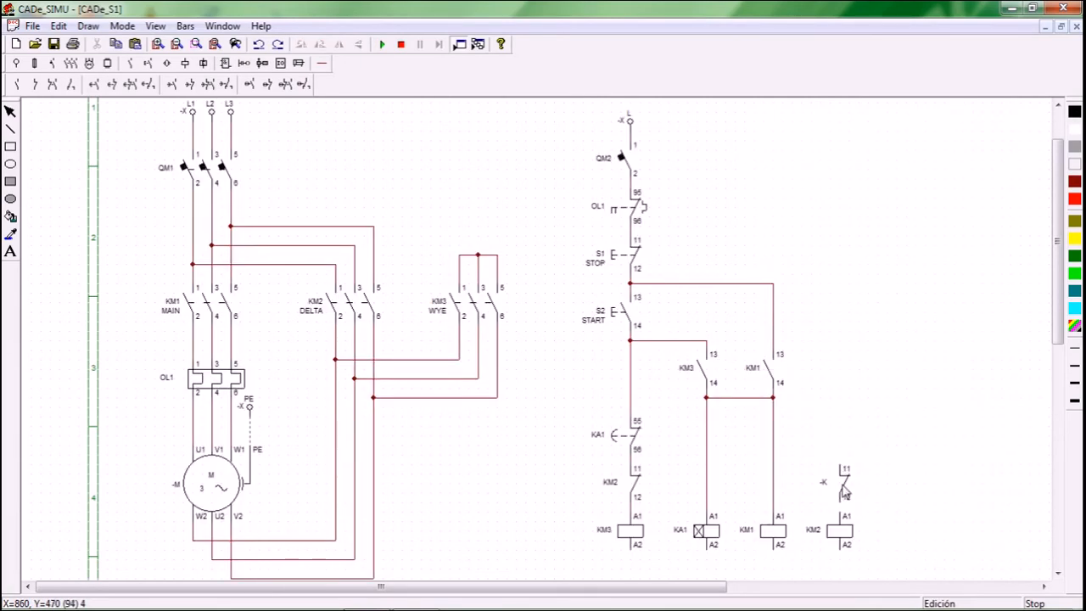
double_click(843, 487)
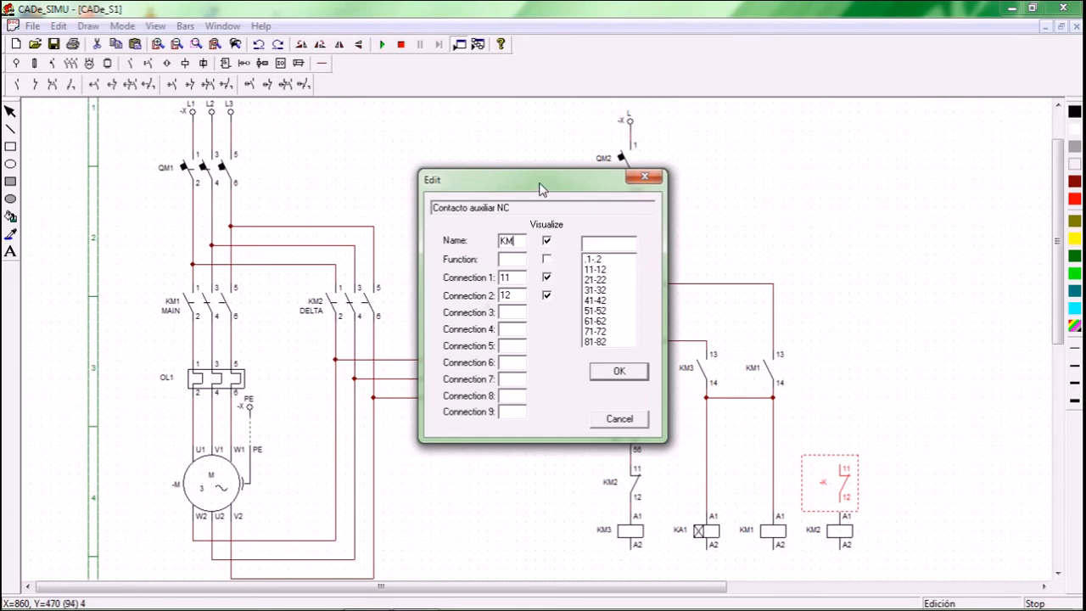
left_click_drag(541, 188, 720, 186)
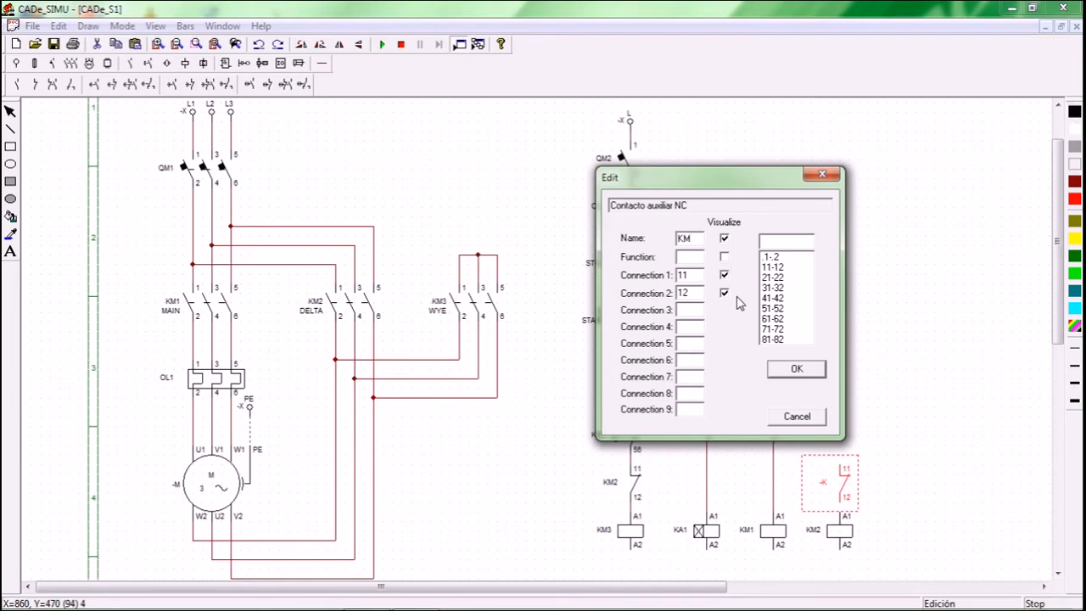
type("3")
left_click(786, 371)
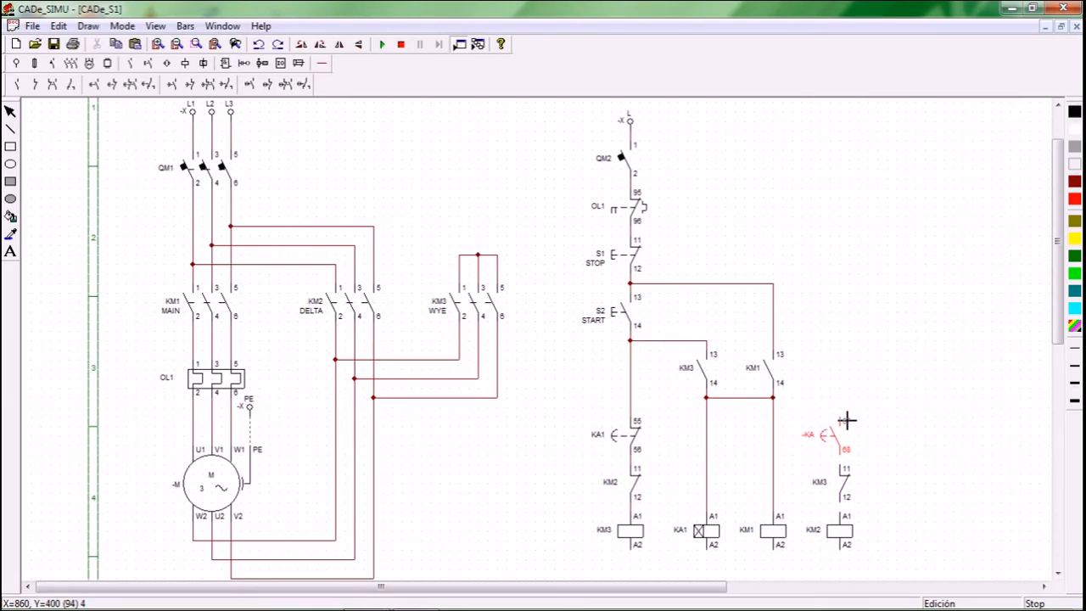
Step: Place a normally open on-delay timer contact 67-68 above the normally closed KM3 contact and name it KA1
left_click(846, 419)
key("Escape")
double_click(824, 438)
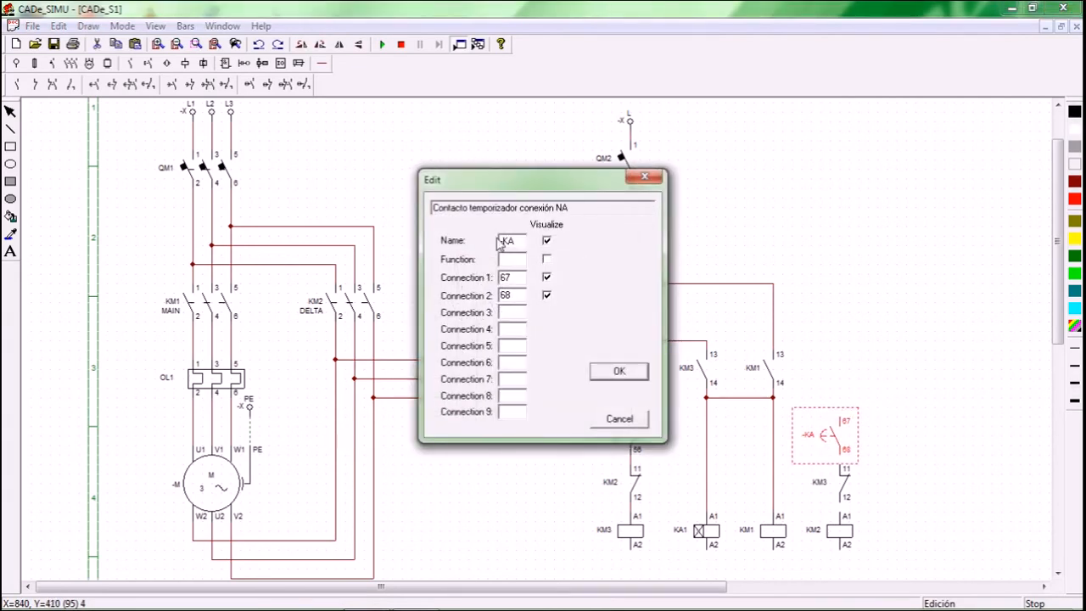
type("K")
left_click(620, 370)
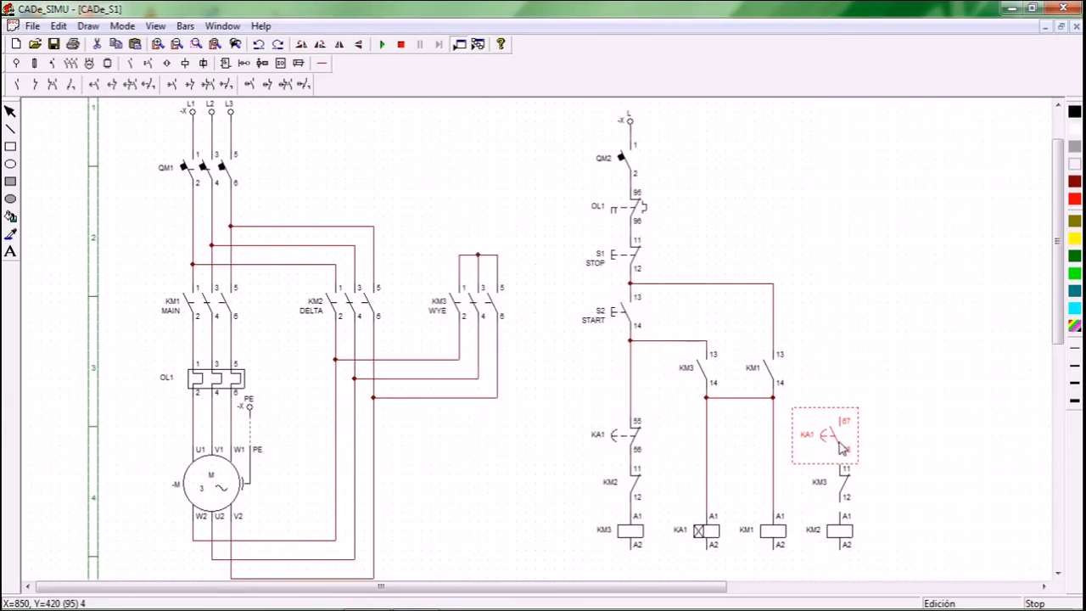
Step: Wire the KA1 contact 67-68, KM3 contact and KM2 coil in series and connect the branch to the node below the KM1 contact
left_click(321, 62)
left_click(19, 85)
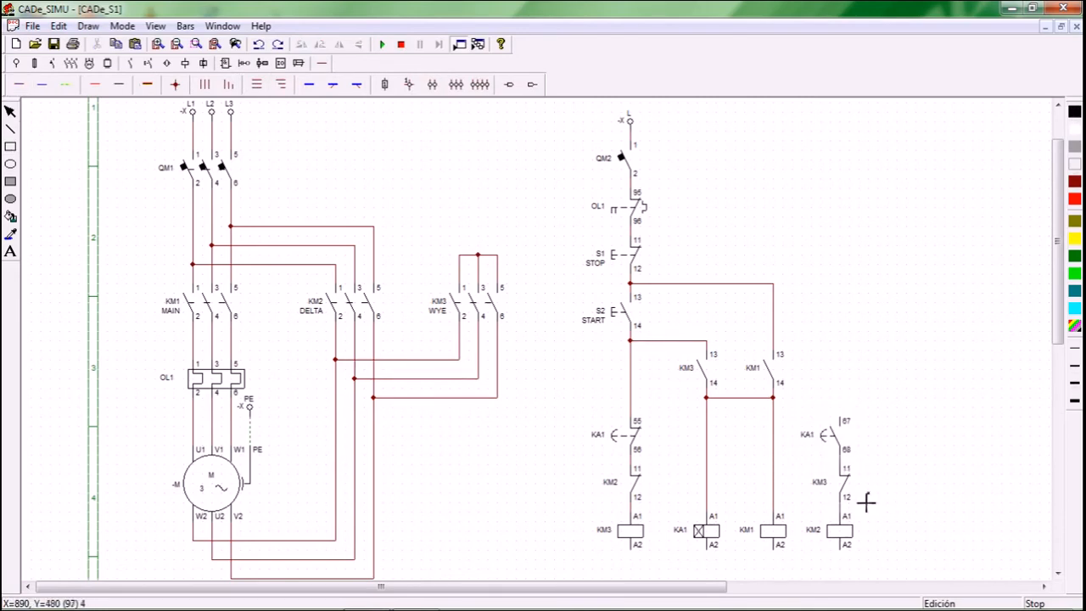
left_click(845, 419)
left_click(772, 399)
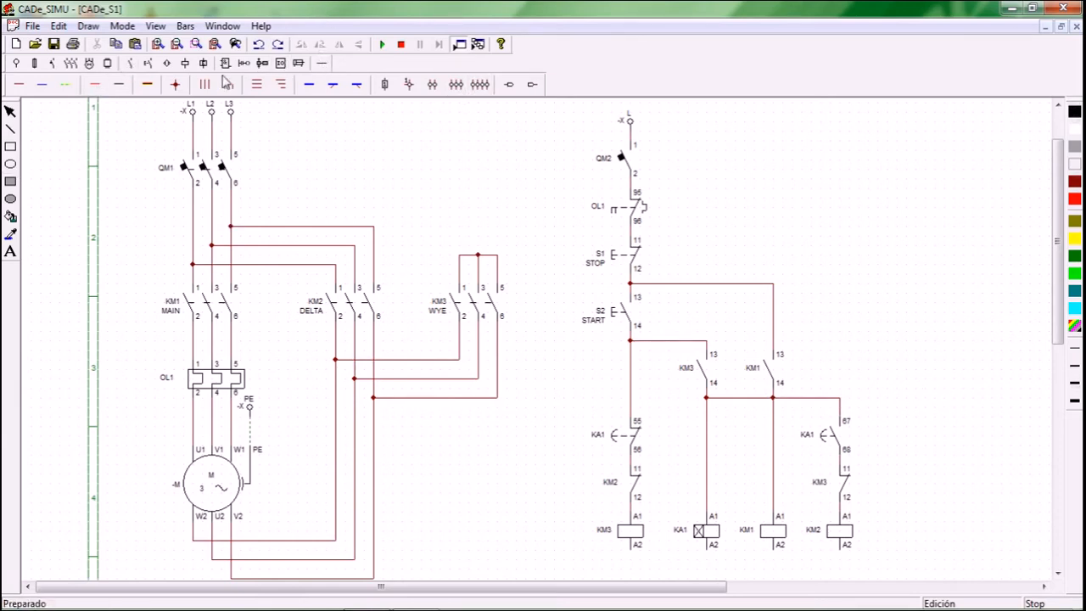
Step: Place a neutral power terminal N beside the control circuit's L terminal, at the same height
left_click(15, 62)
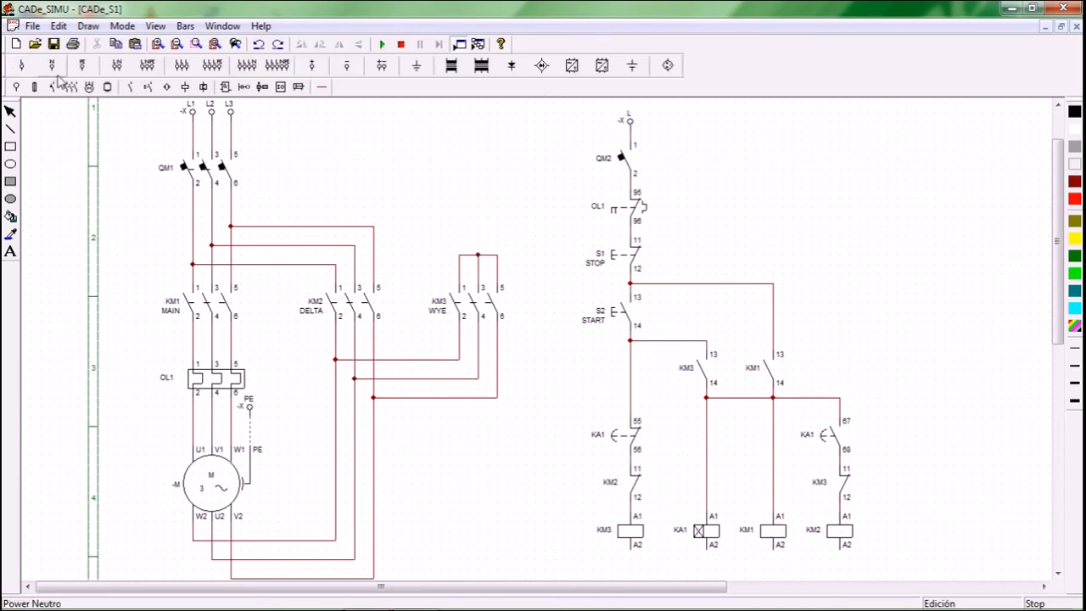
left_click(52, 65)
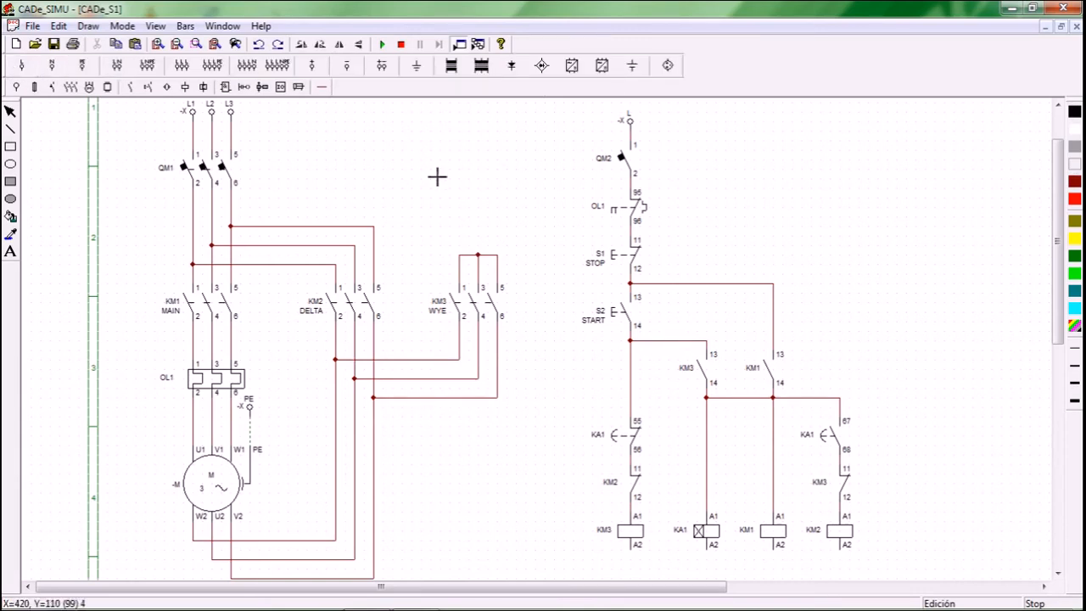
left_click(554, 133)
right_click(546, 166)
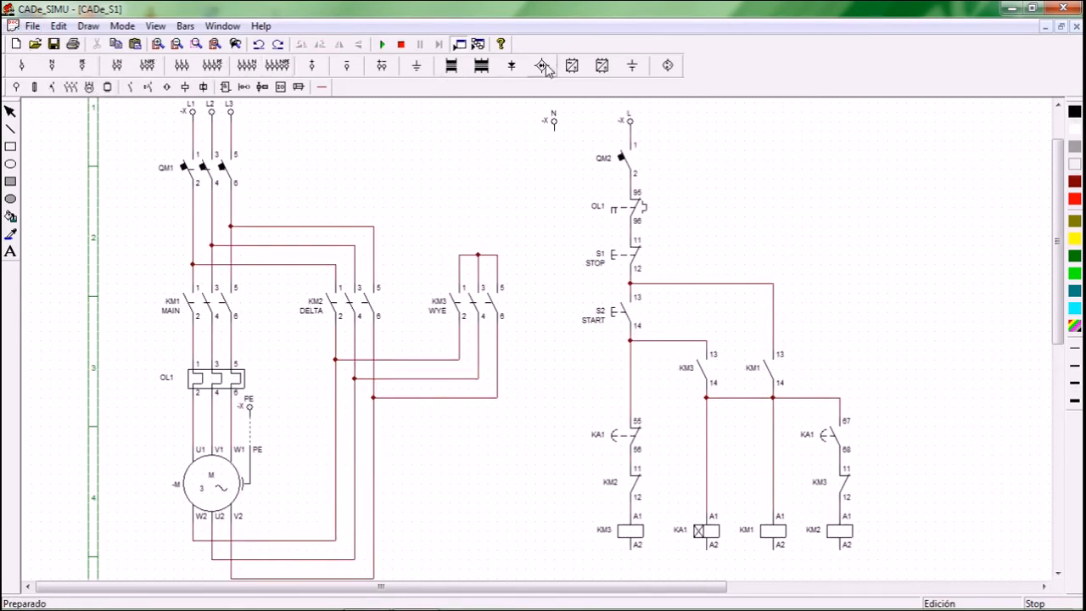
Step: Draw a blue neutral wire from terminal N down and beneath the coils to terminal A2 of the KM2 coil
left_click(321, 88)
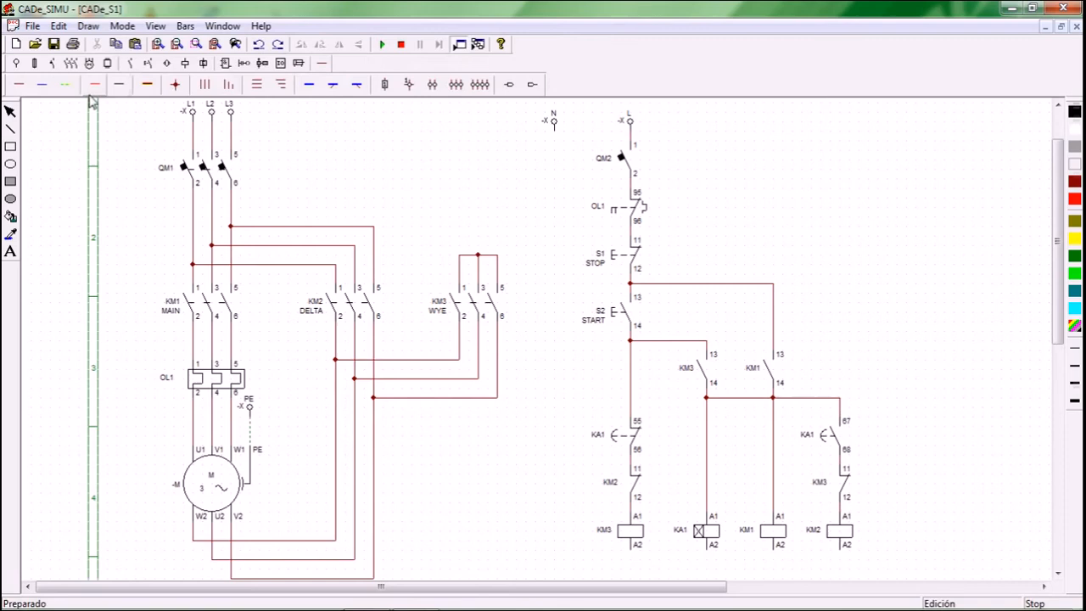
left_click(42, 85)
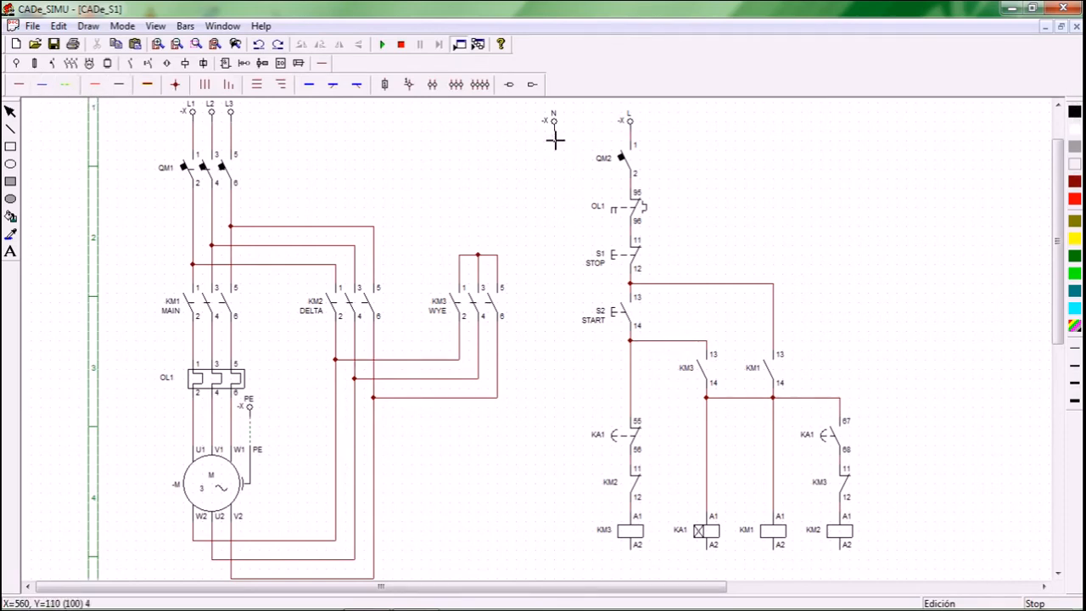
left_click(554, 134)
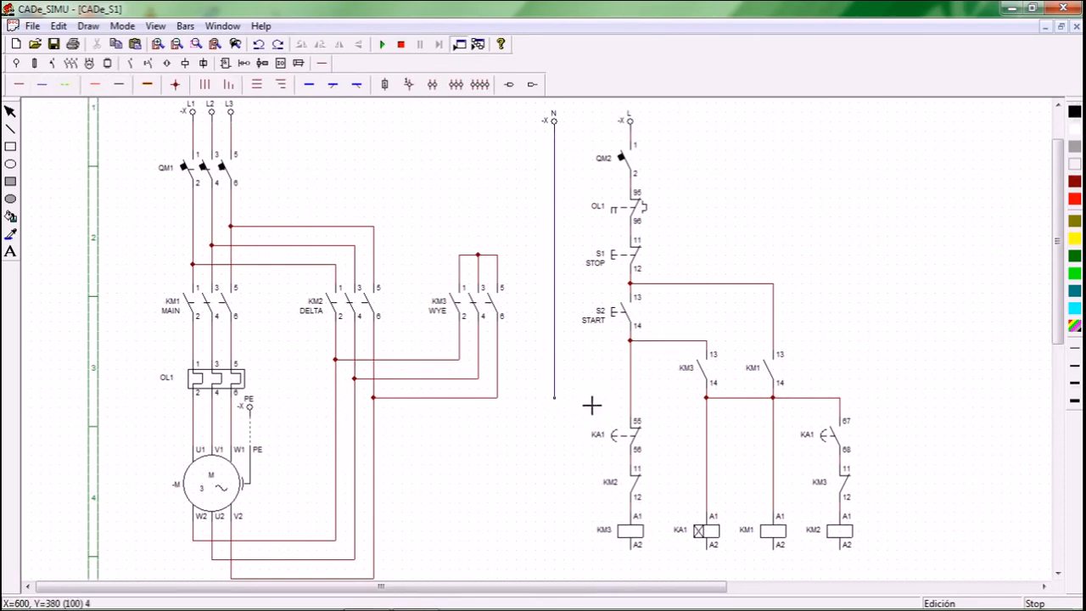
left_click(556, 568)
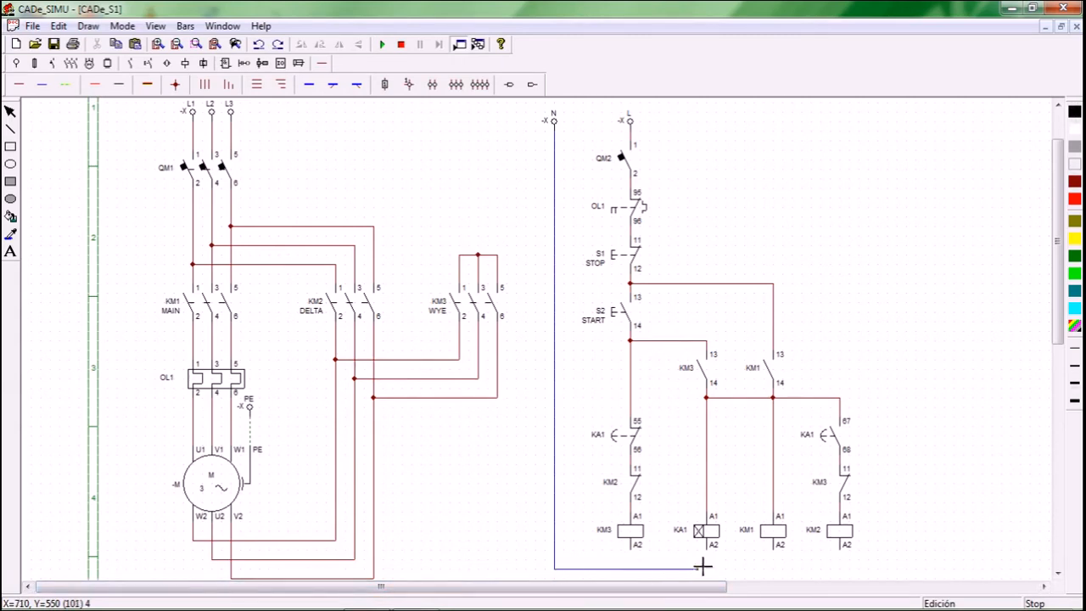
left_click(842, 556)
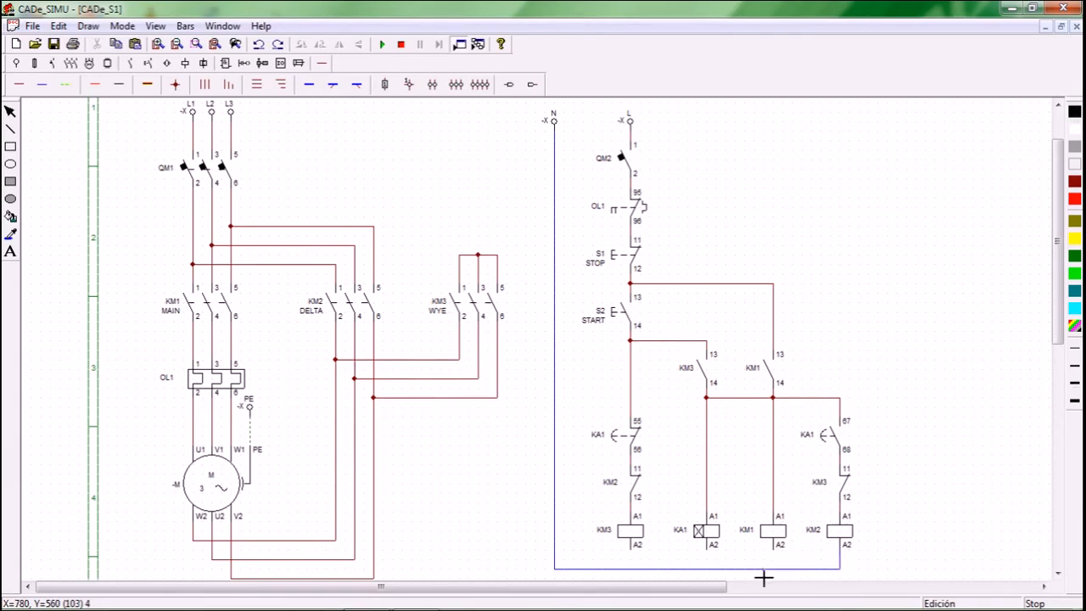
Step: Connect terminal A2 of the KM1, KA1 and KM3 coils to the neutral wire below them
left_click(775, 552)
left_click(772, 568)
left_click(707, 550)
left_click(706, 567)
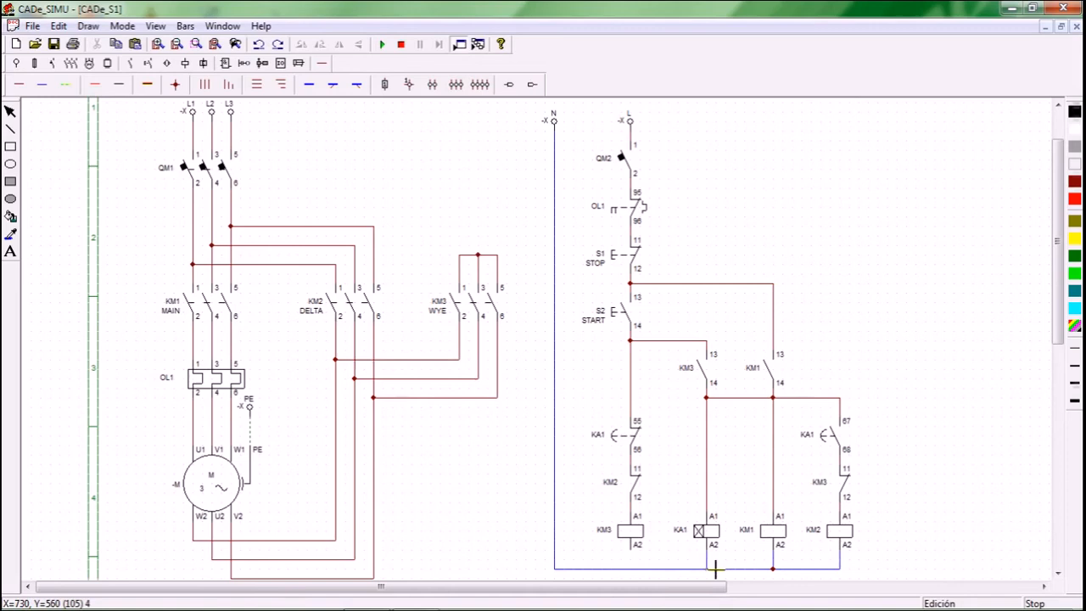
left_click(631, 550)
left_click(629, 567)
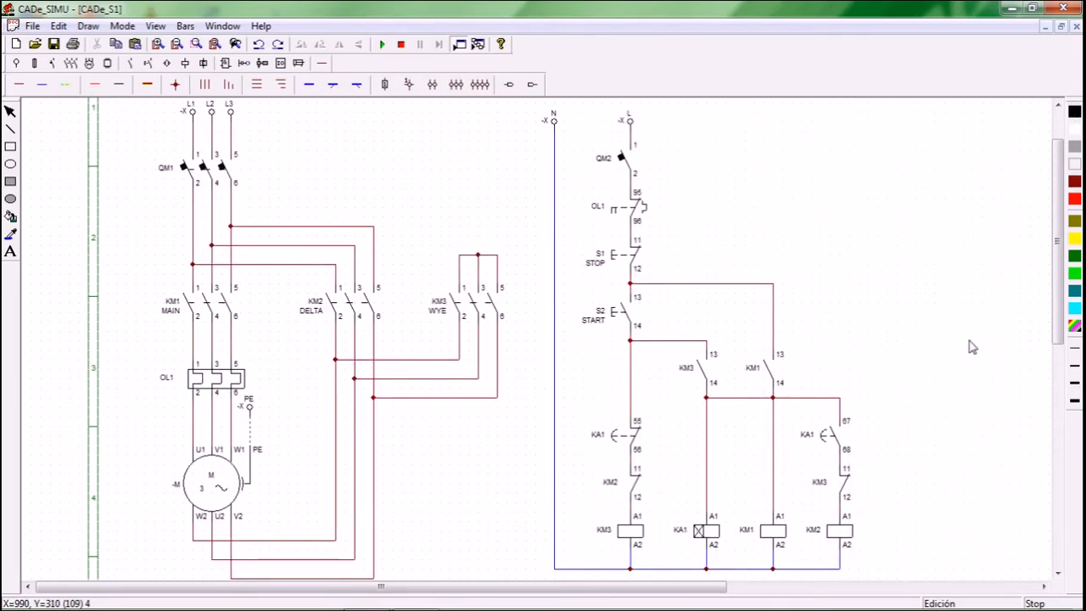
Step: Hide the drawing grid and start the circuit simulation
left_click(156, 27)
left_click(173, 155)
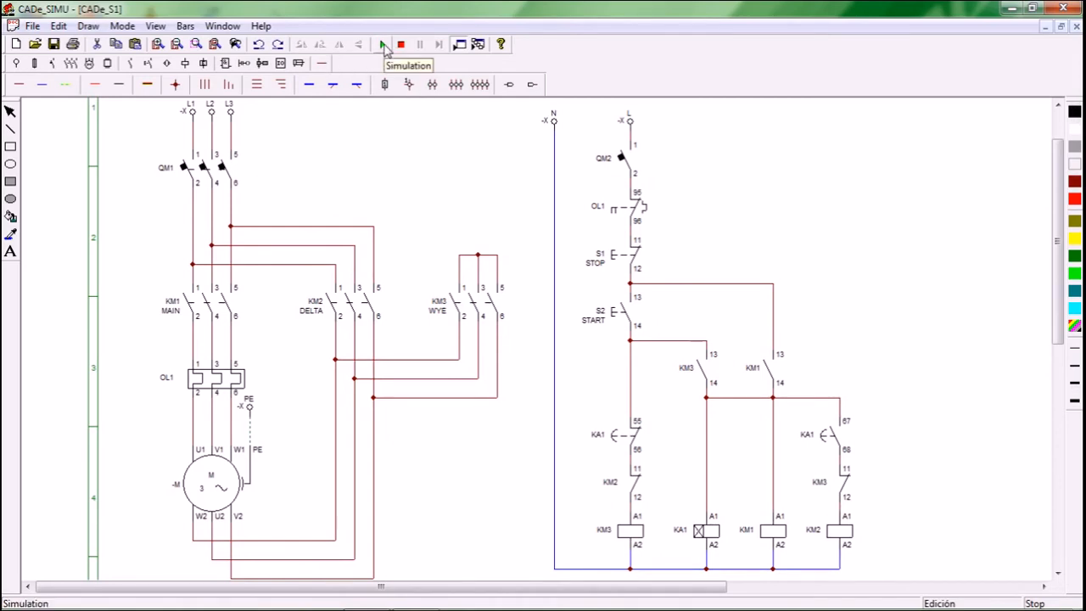
left_click(384, 45)
Step: Close breakers QM1 and QM2 and start the motor with the S2 START pushbutton
left_click(235, 169)
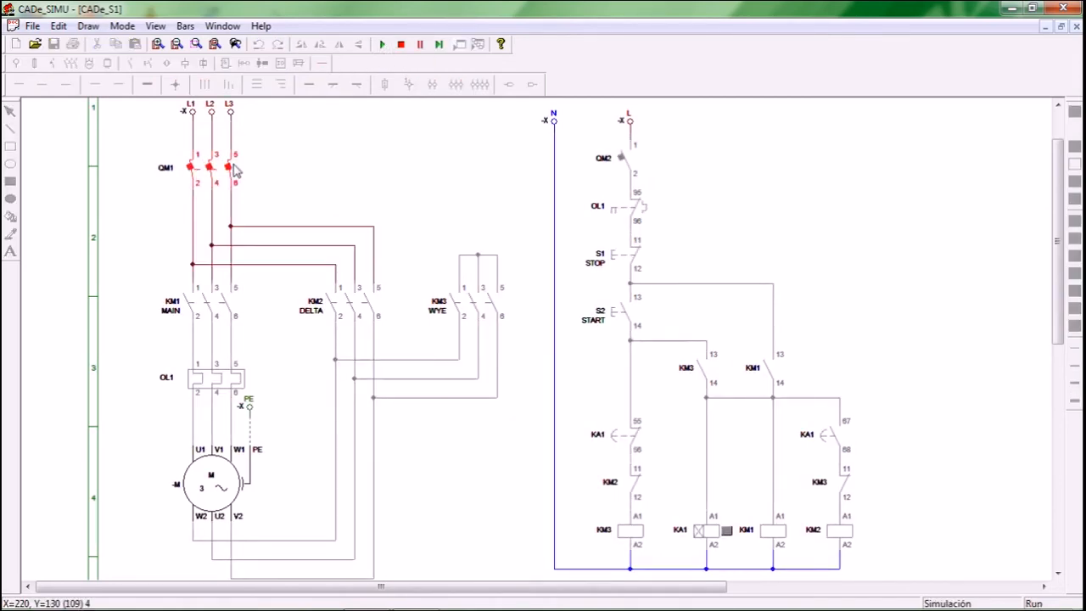
left_click(619, 160)
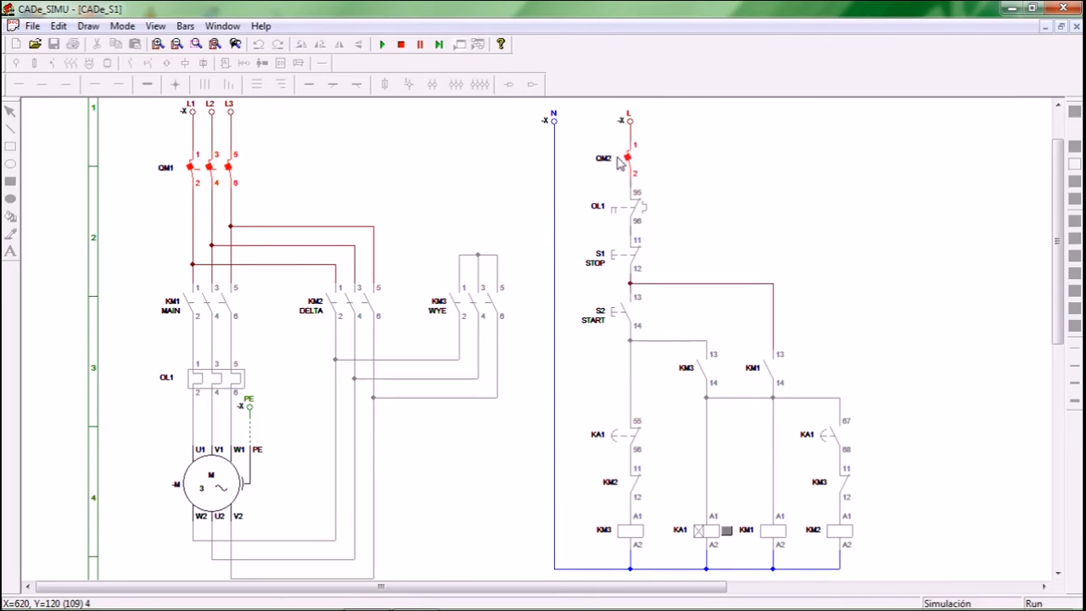
left_click(621, 321)
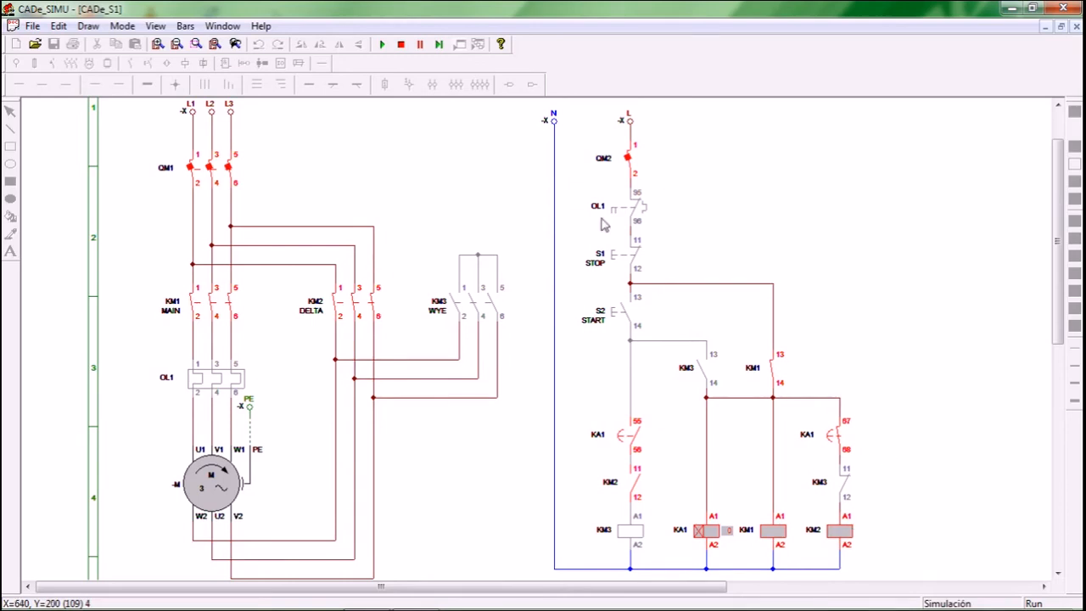
Step: Test stopping the motor with S1 STOP and restarting it with S2 START, two times in a row
left_click(626, 265)
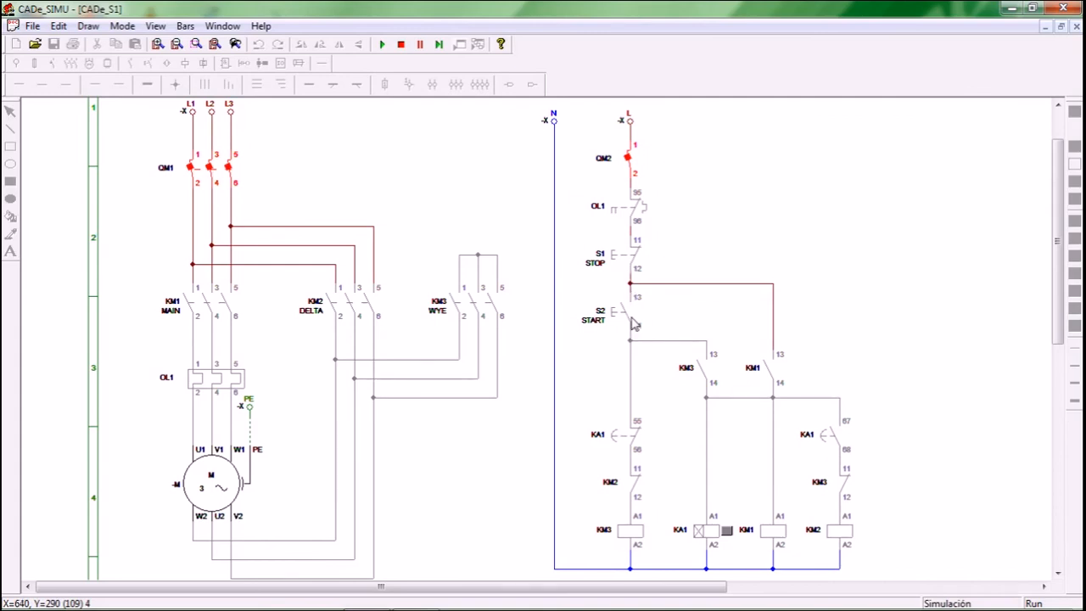
left_click(634, 323)
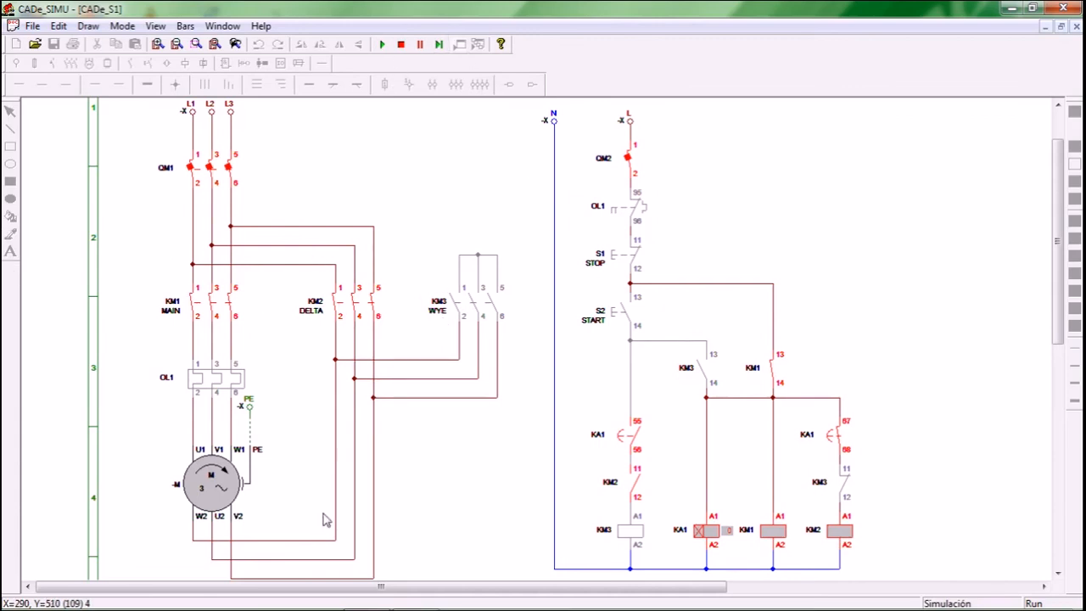
left_click(632, 256)
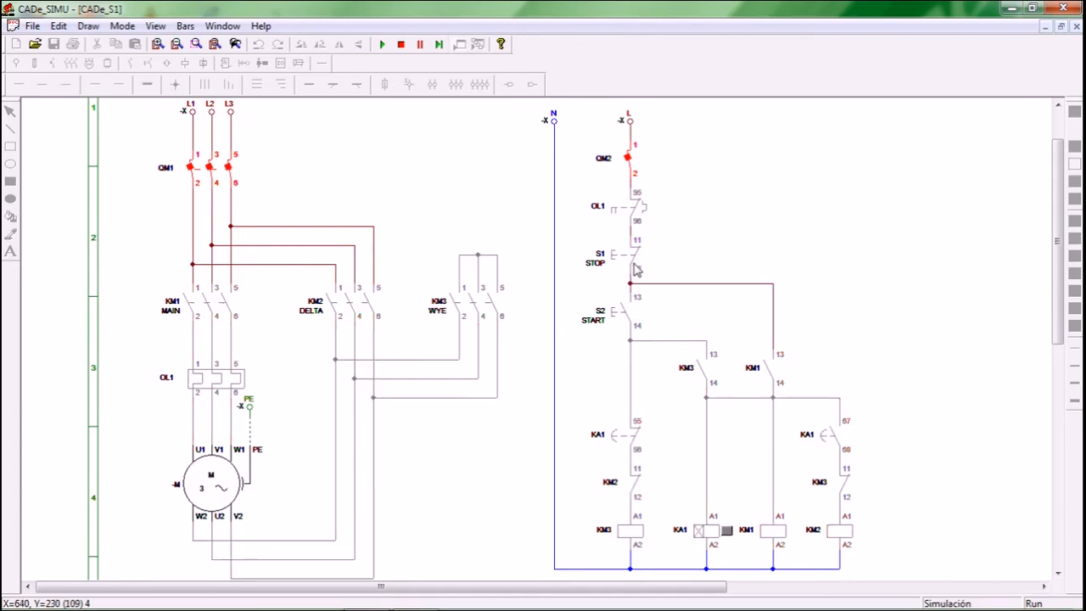
left_click(628, 321)
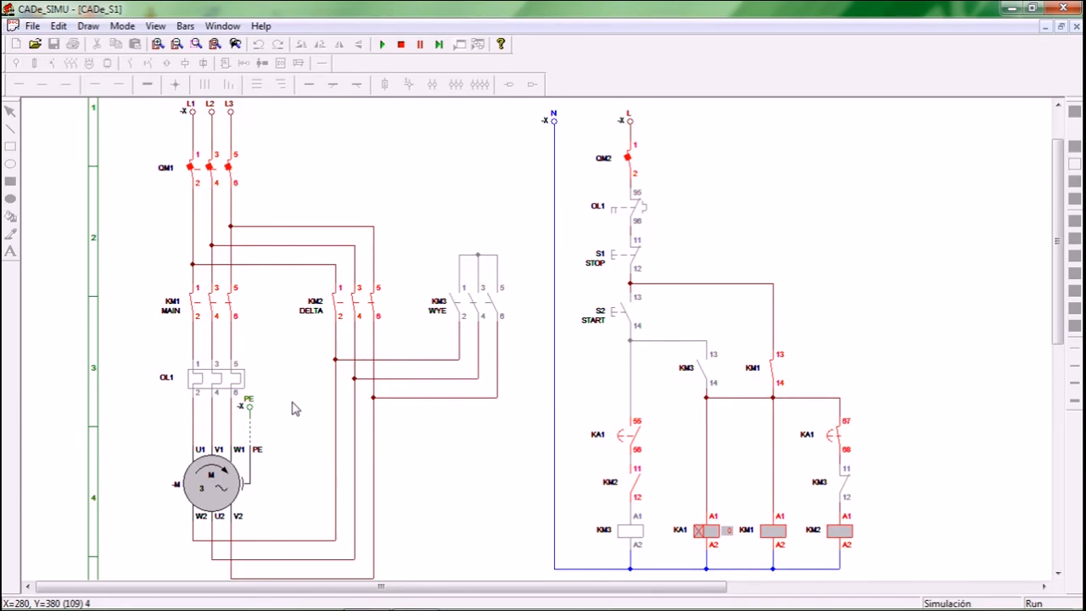
Step: Trip the OL1 overload relay in the power circuit, reset it, and restart the motor with S2 START
left_click(204, 391)
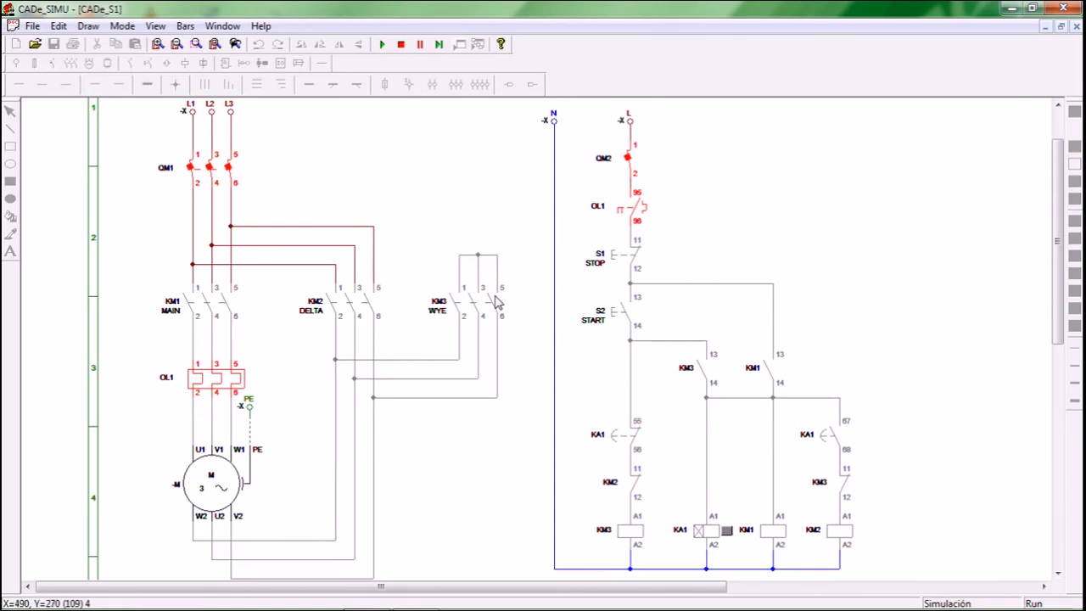
left_click(213, 384)
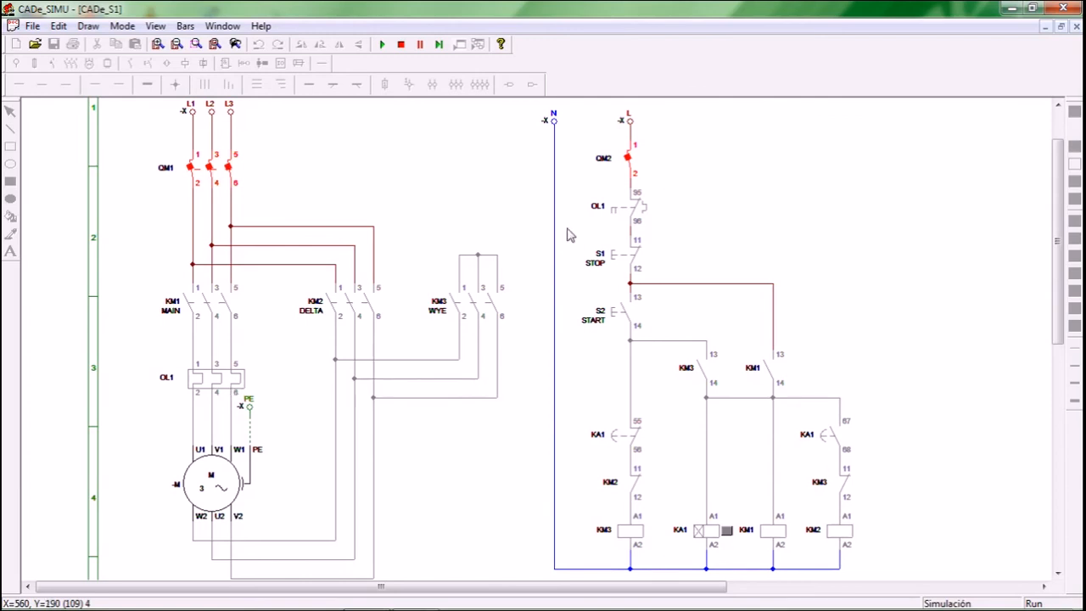
left_click(625, 318)
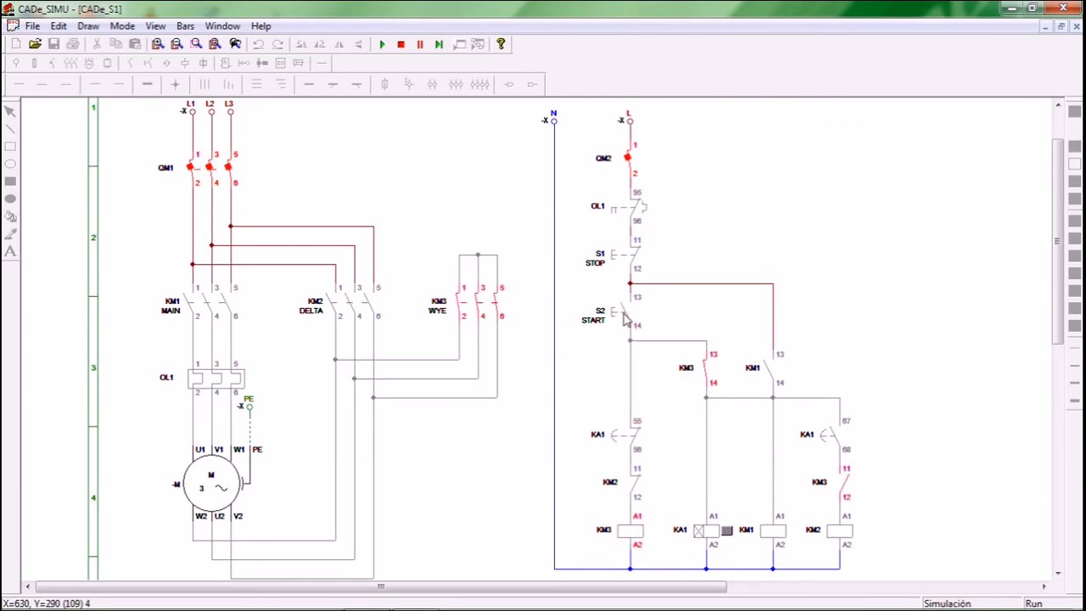
left_click(625, 318)
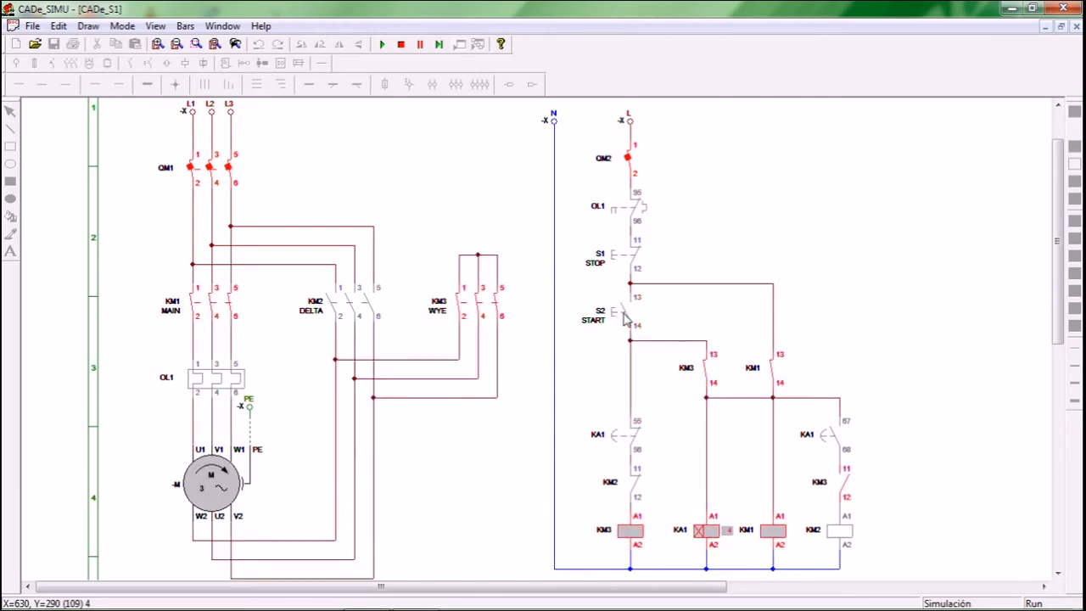